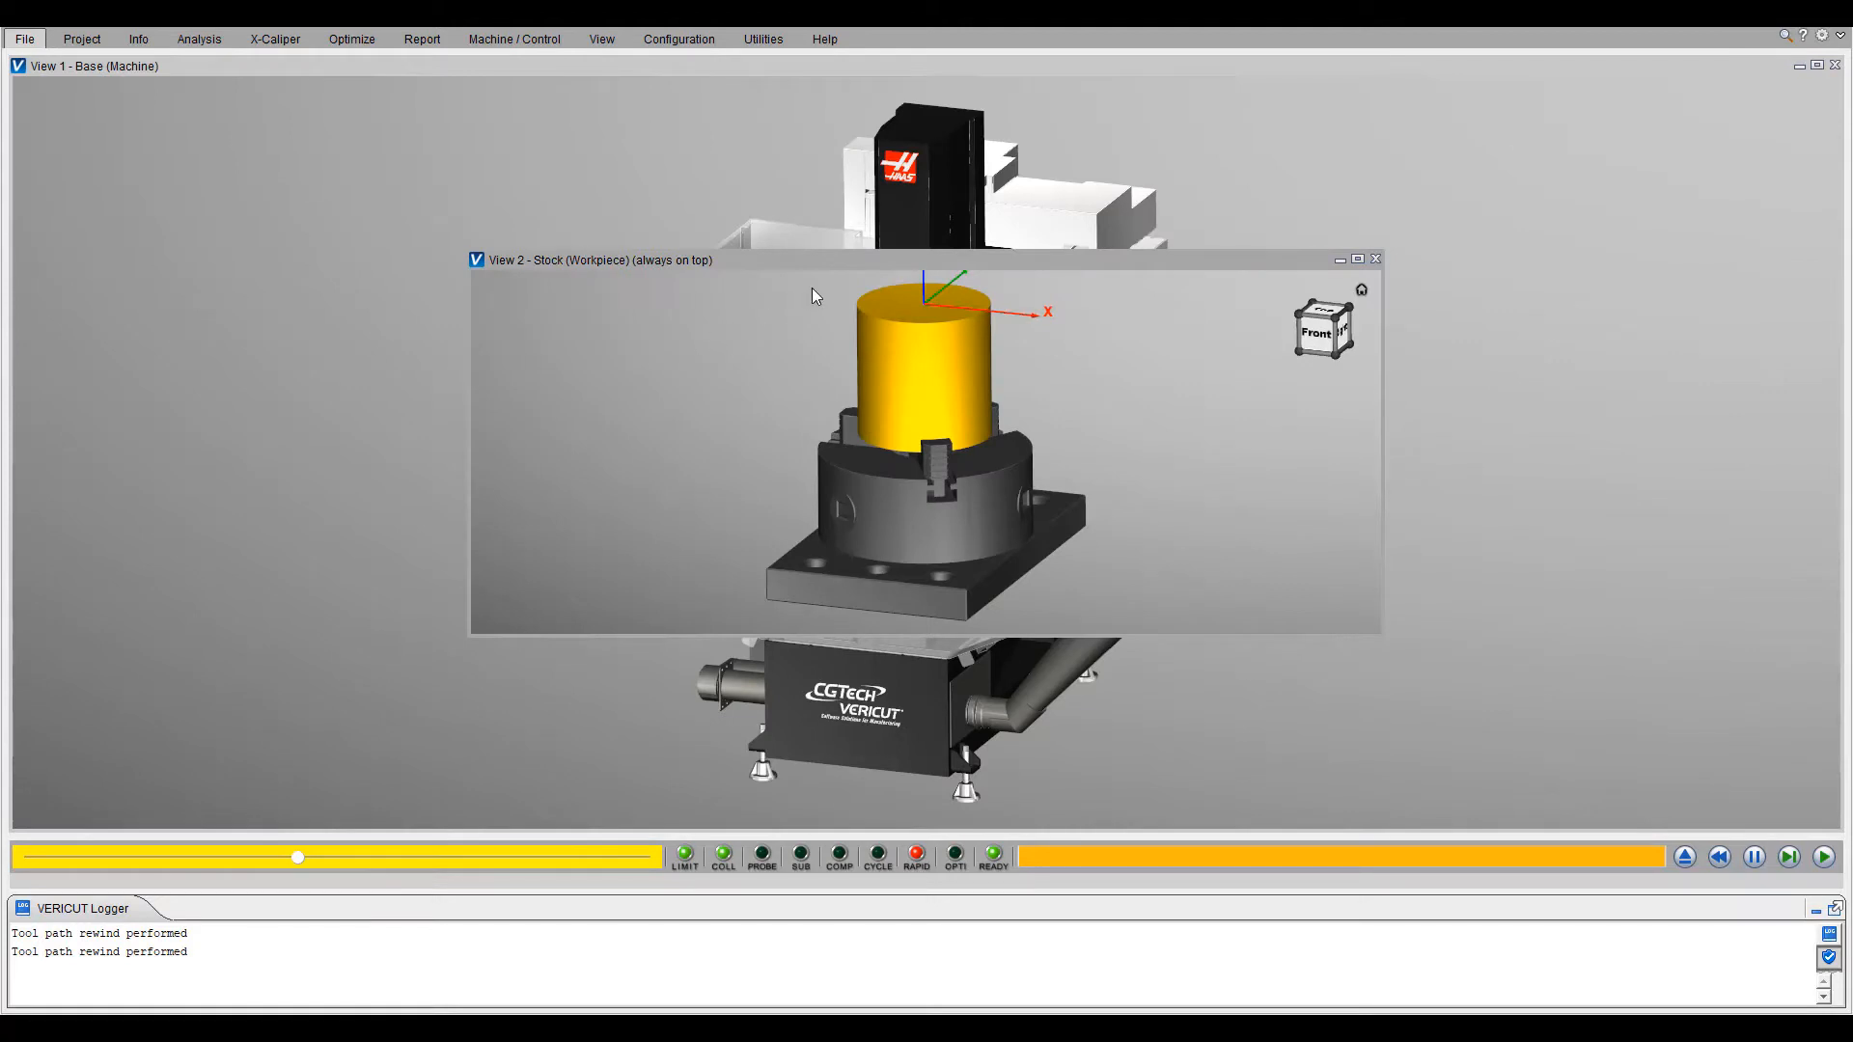
- Shrink the stock workpiece view into a corner of the Haas Mini Mill machine view and run the simulation
{"action": "left_click_drag", "start_coordinate": [826, 262], "coordinate": [373, 454]}
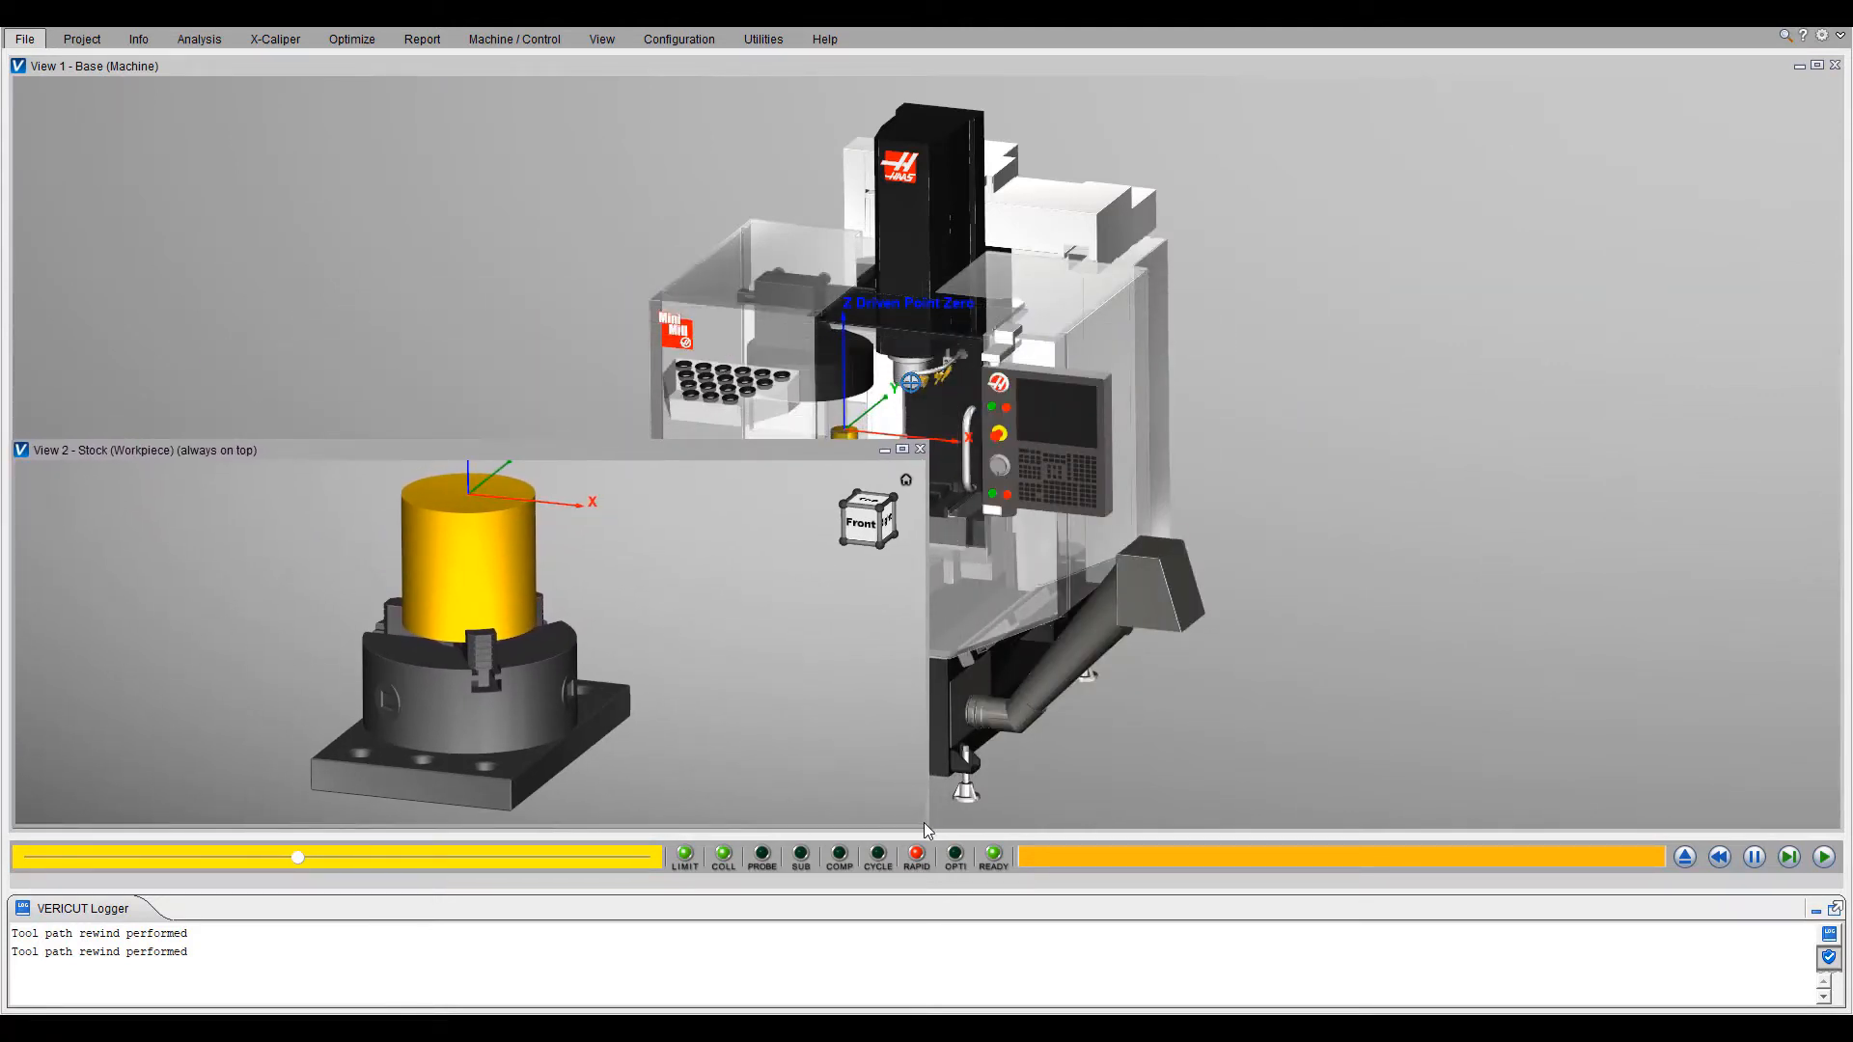
{"action": "left_click_drag", "start_coordinate": [925, 823], "coordinate": [601, 827]}
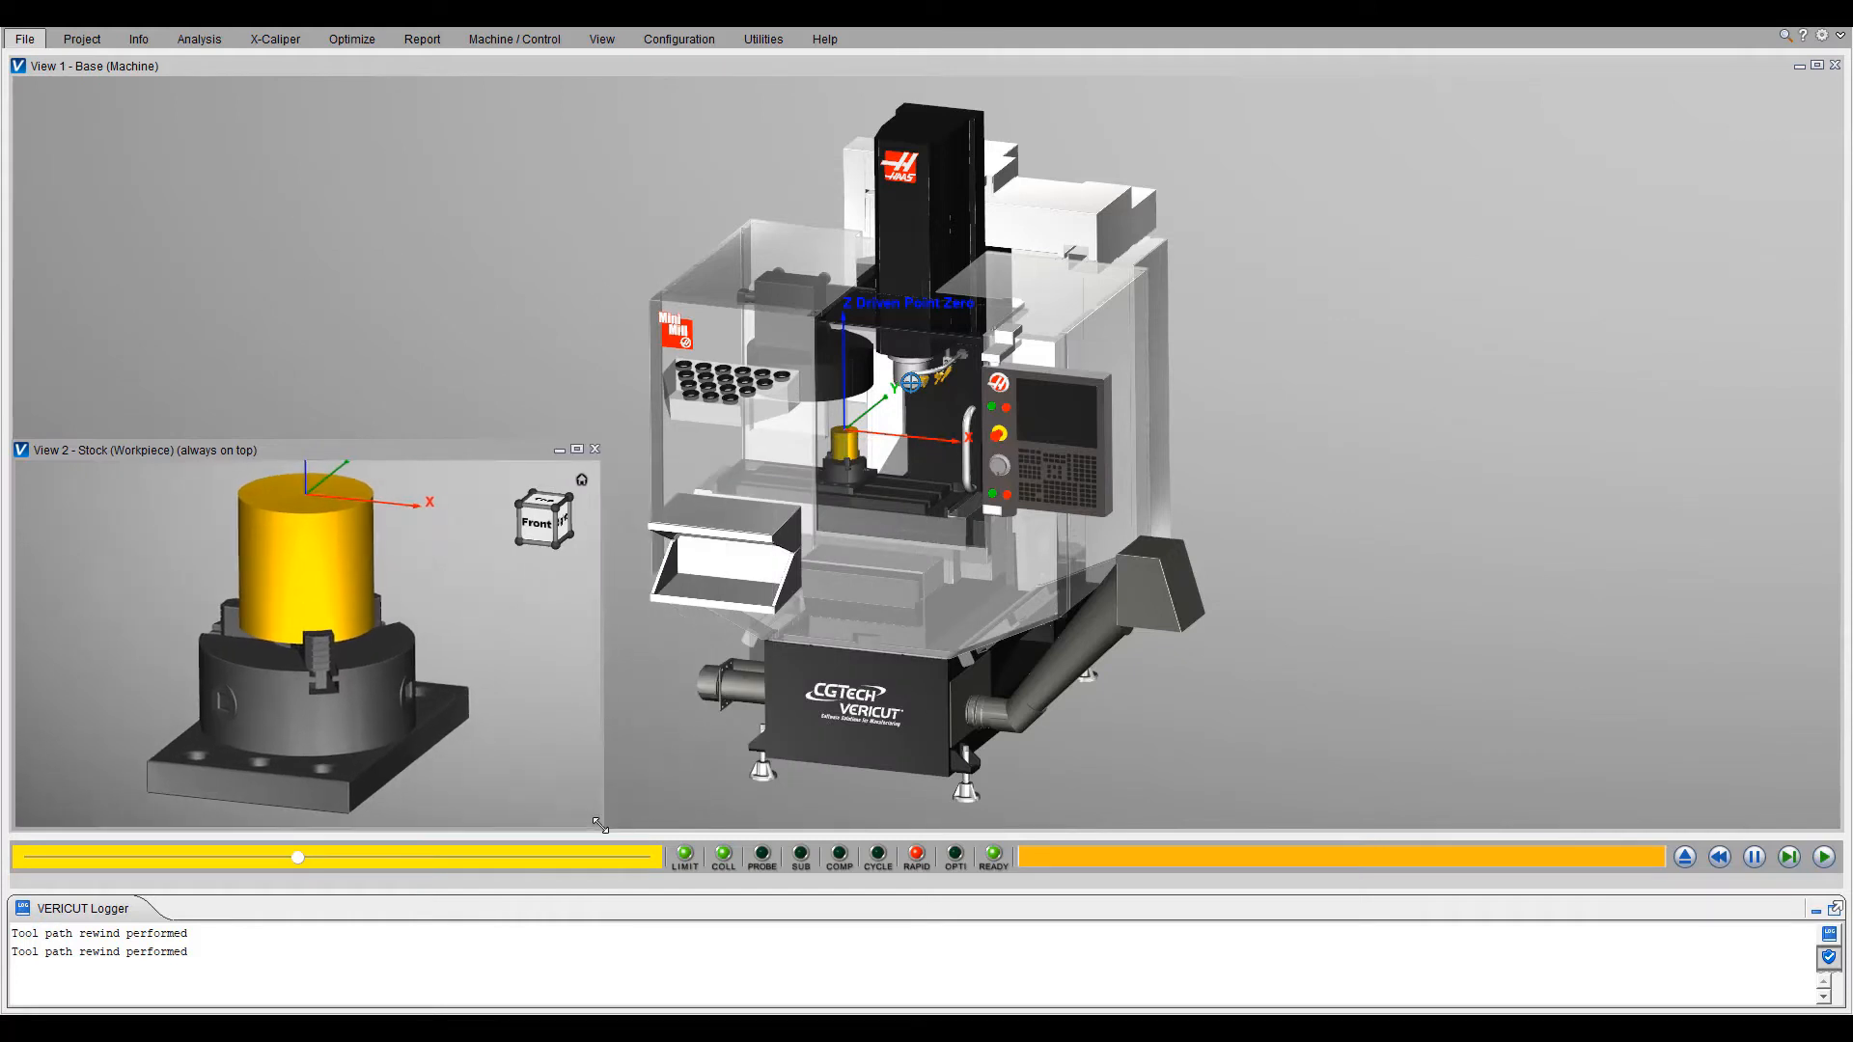
{"action": "scroll", "coordinate": [719, 437], "scroll_direction": "up", "scroll_amount": 3}
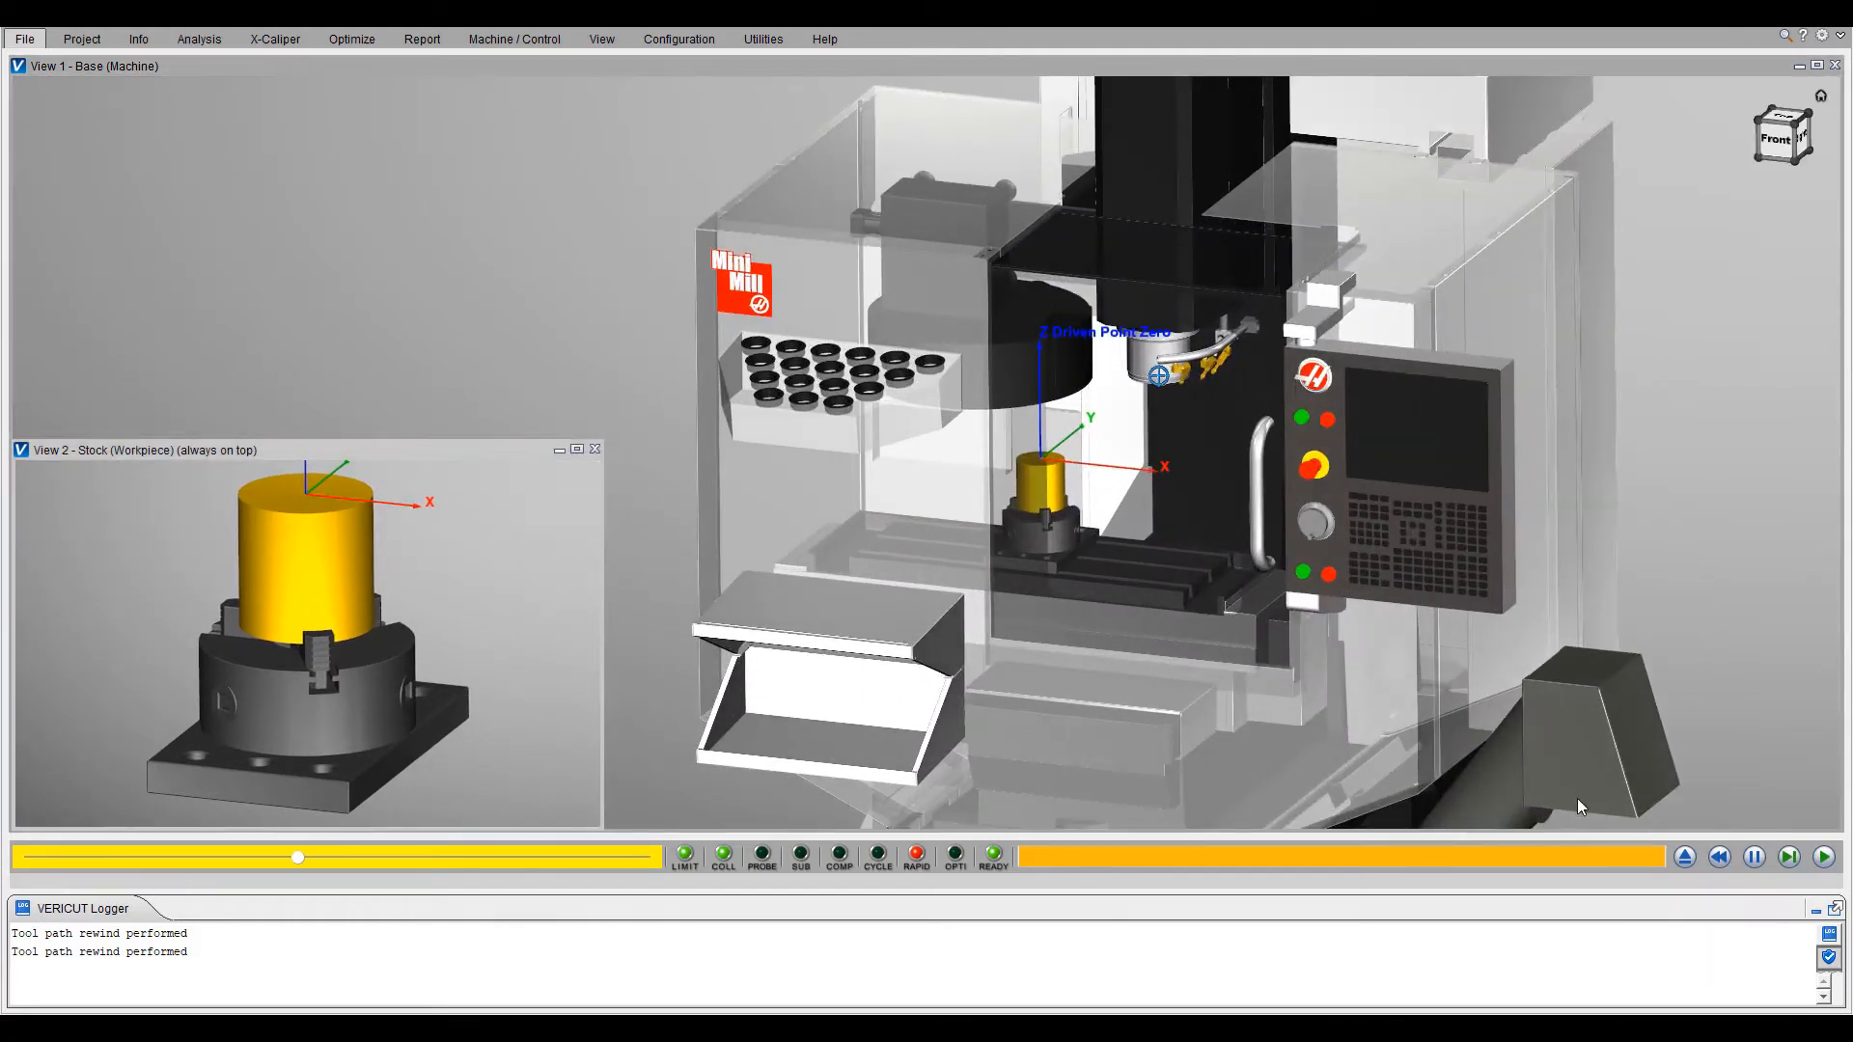
{"action": "left_click", "coordinate": [1823, 858]}
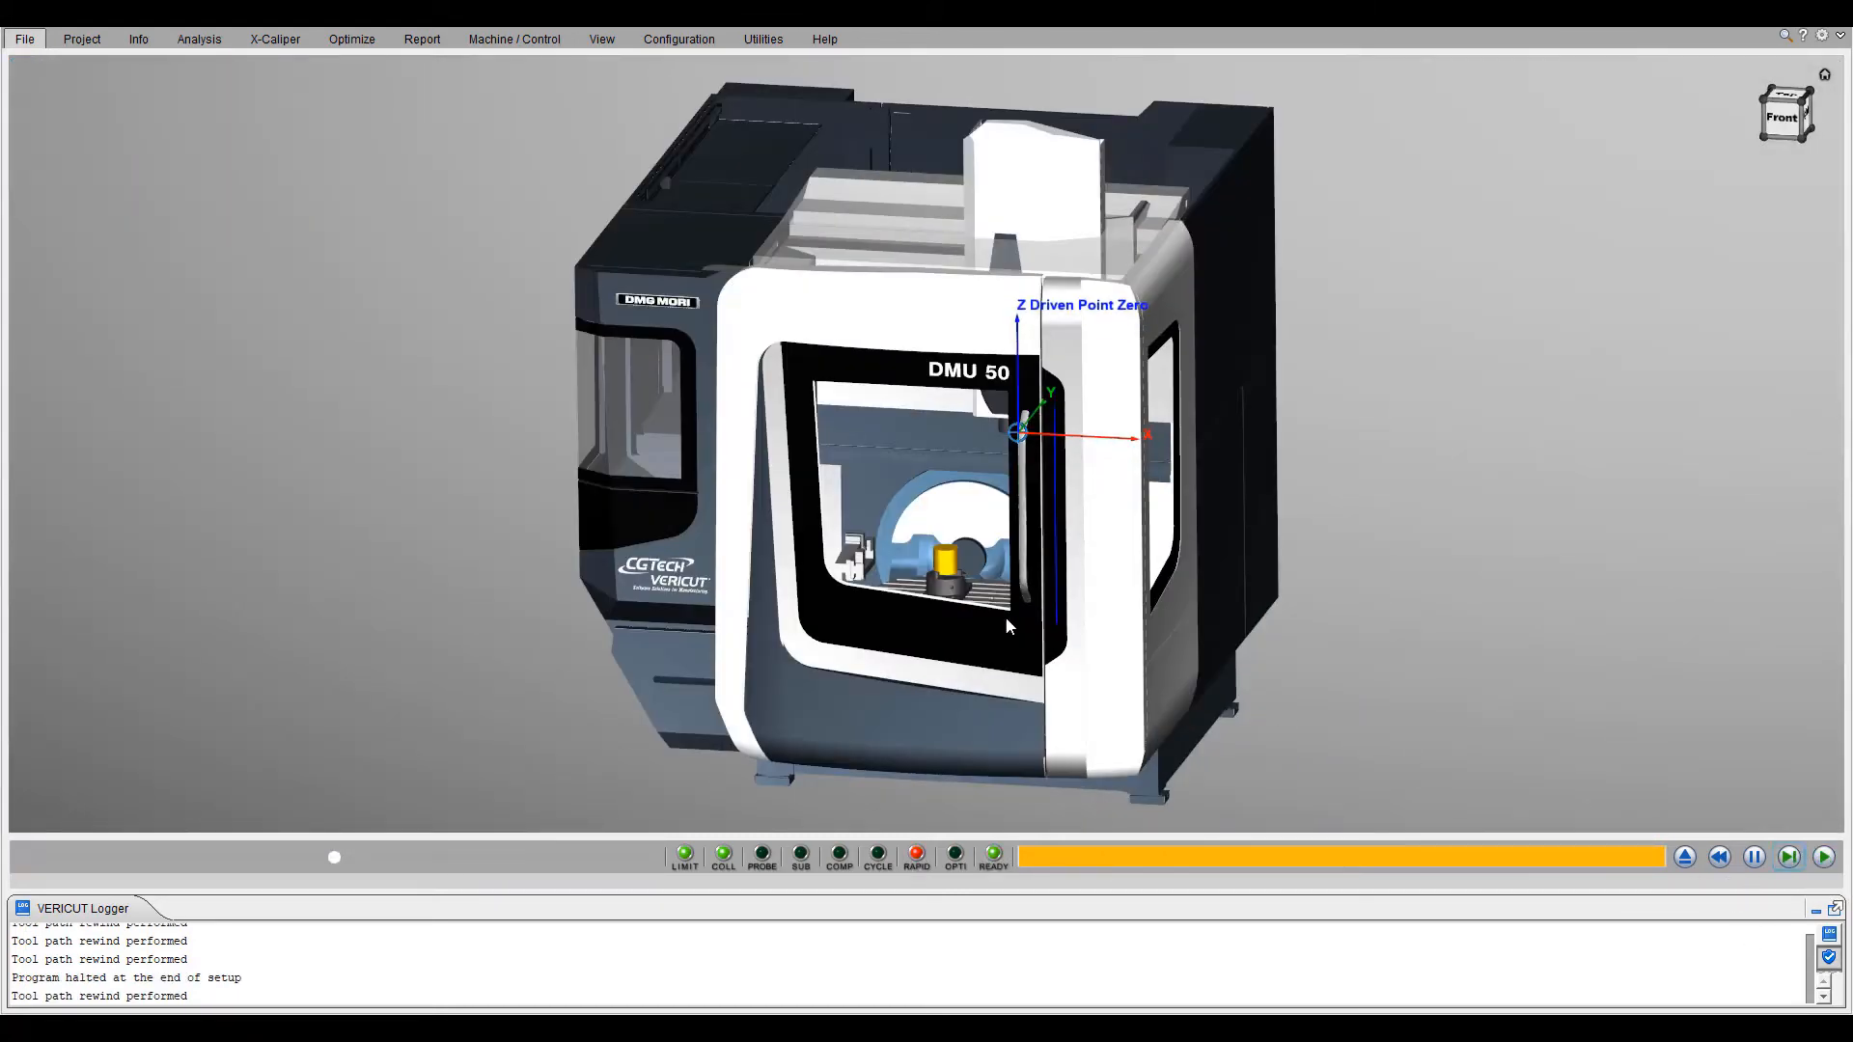
- Add a workpiece view beside the DMU 50 machine view, placing it in a corner and narrowing it to uncover the machine
{"action": "scroll", "coordinate": [506, 546], "scroll_direction": "up", "scroll_amount": 2}
{"action": "right_click", "coordinate": [372, 368]}
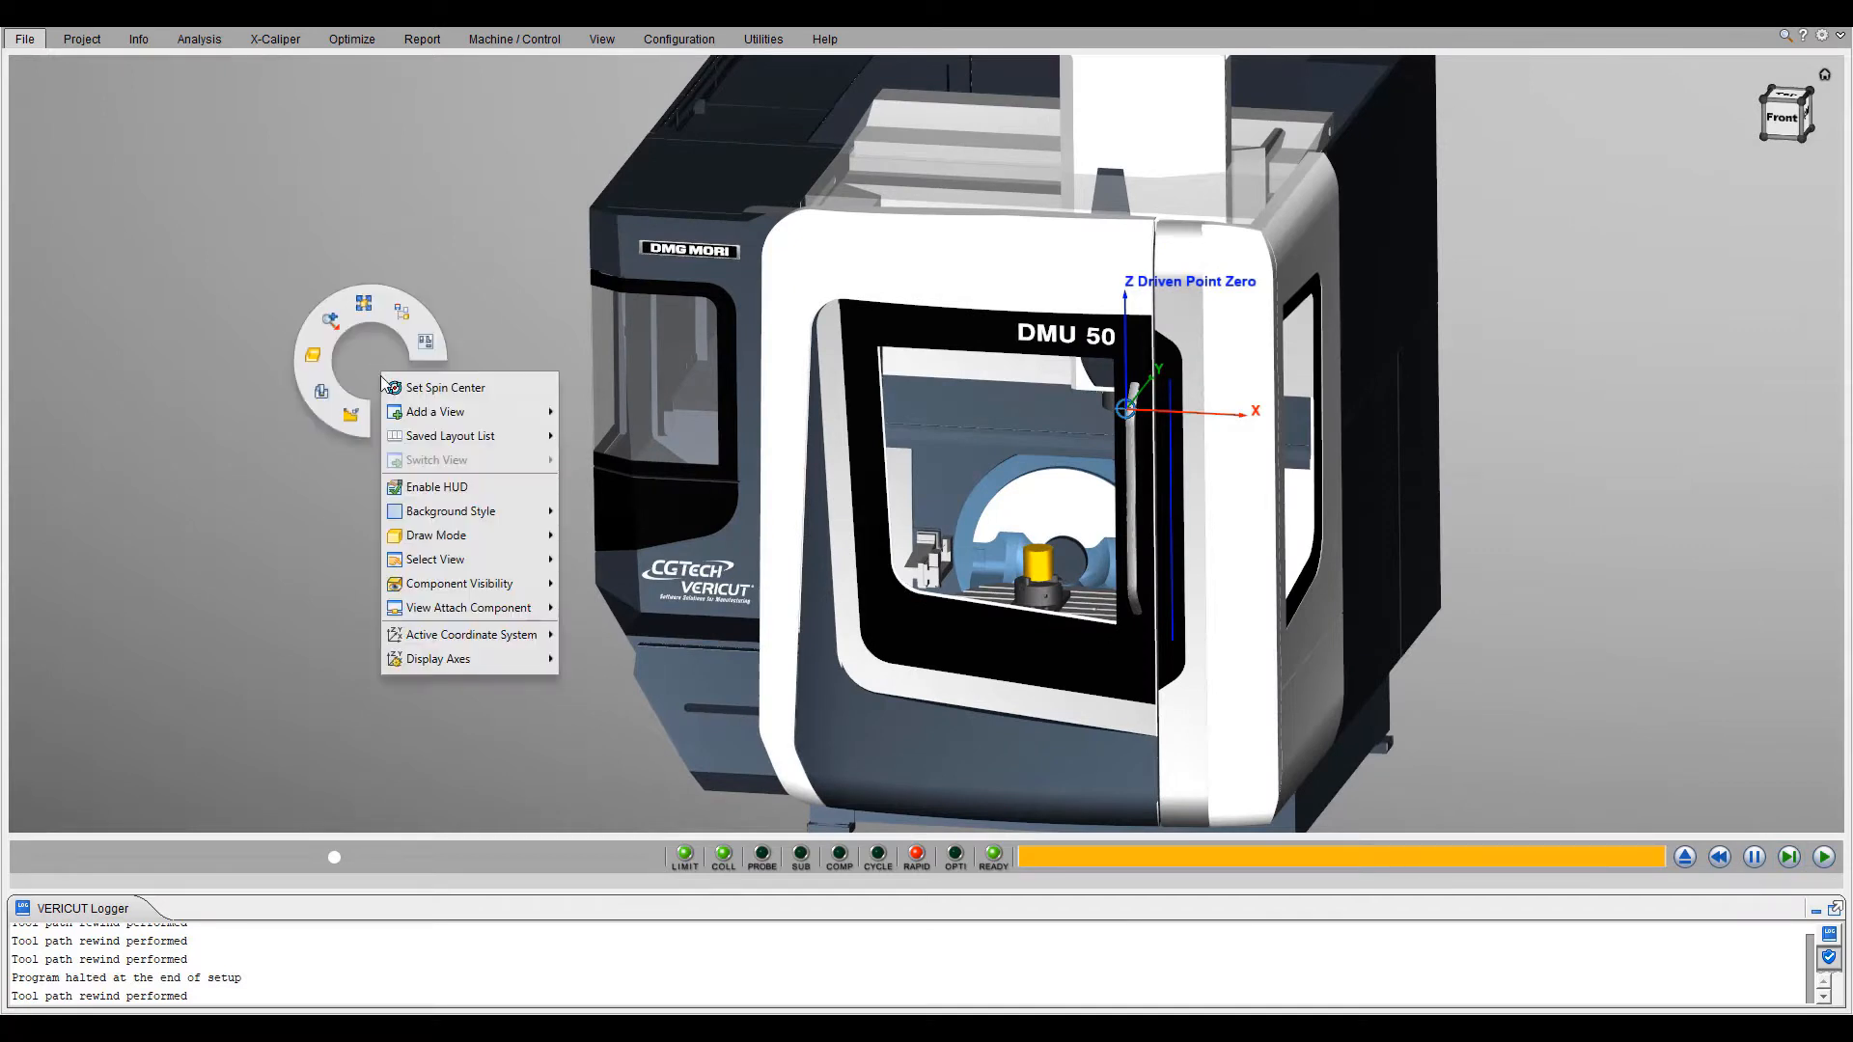
{"action": "mouse_move", "coordinate": [392, 420]}
{"action": "left_click", "coordinate": [589, 416]}
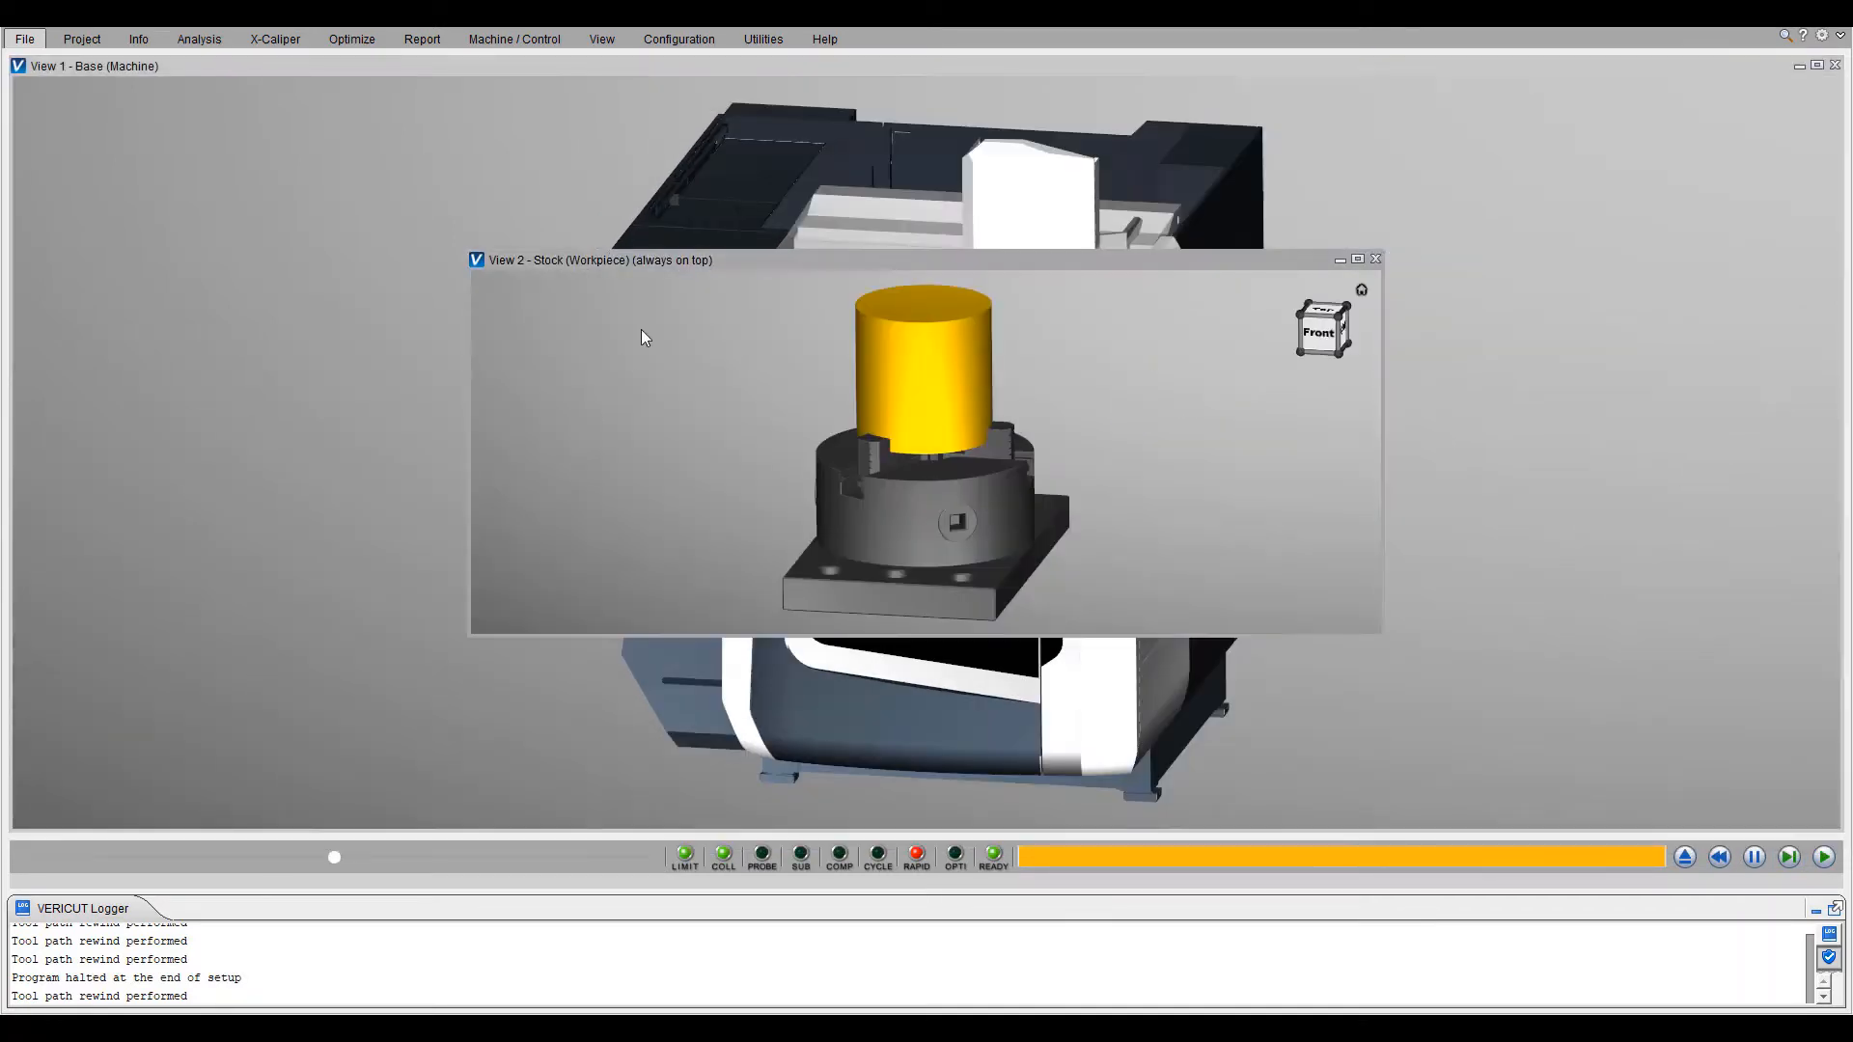
{"action": "left_click_drag", "start_coordinate": [765, 256], "coordinate": [309, 449]}
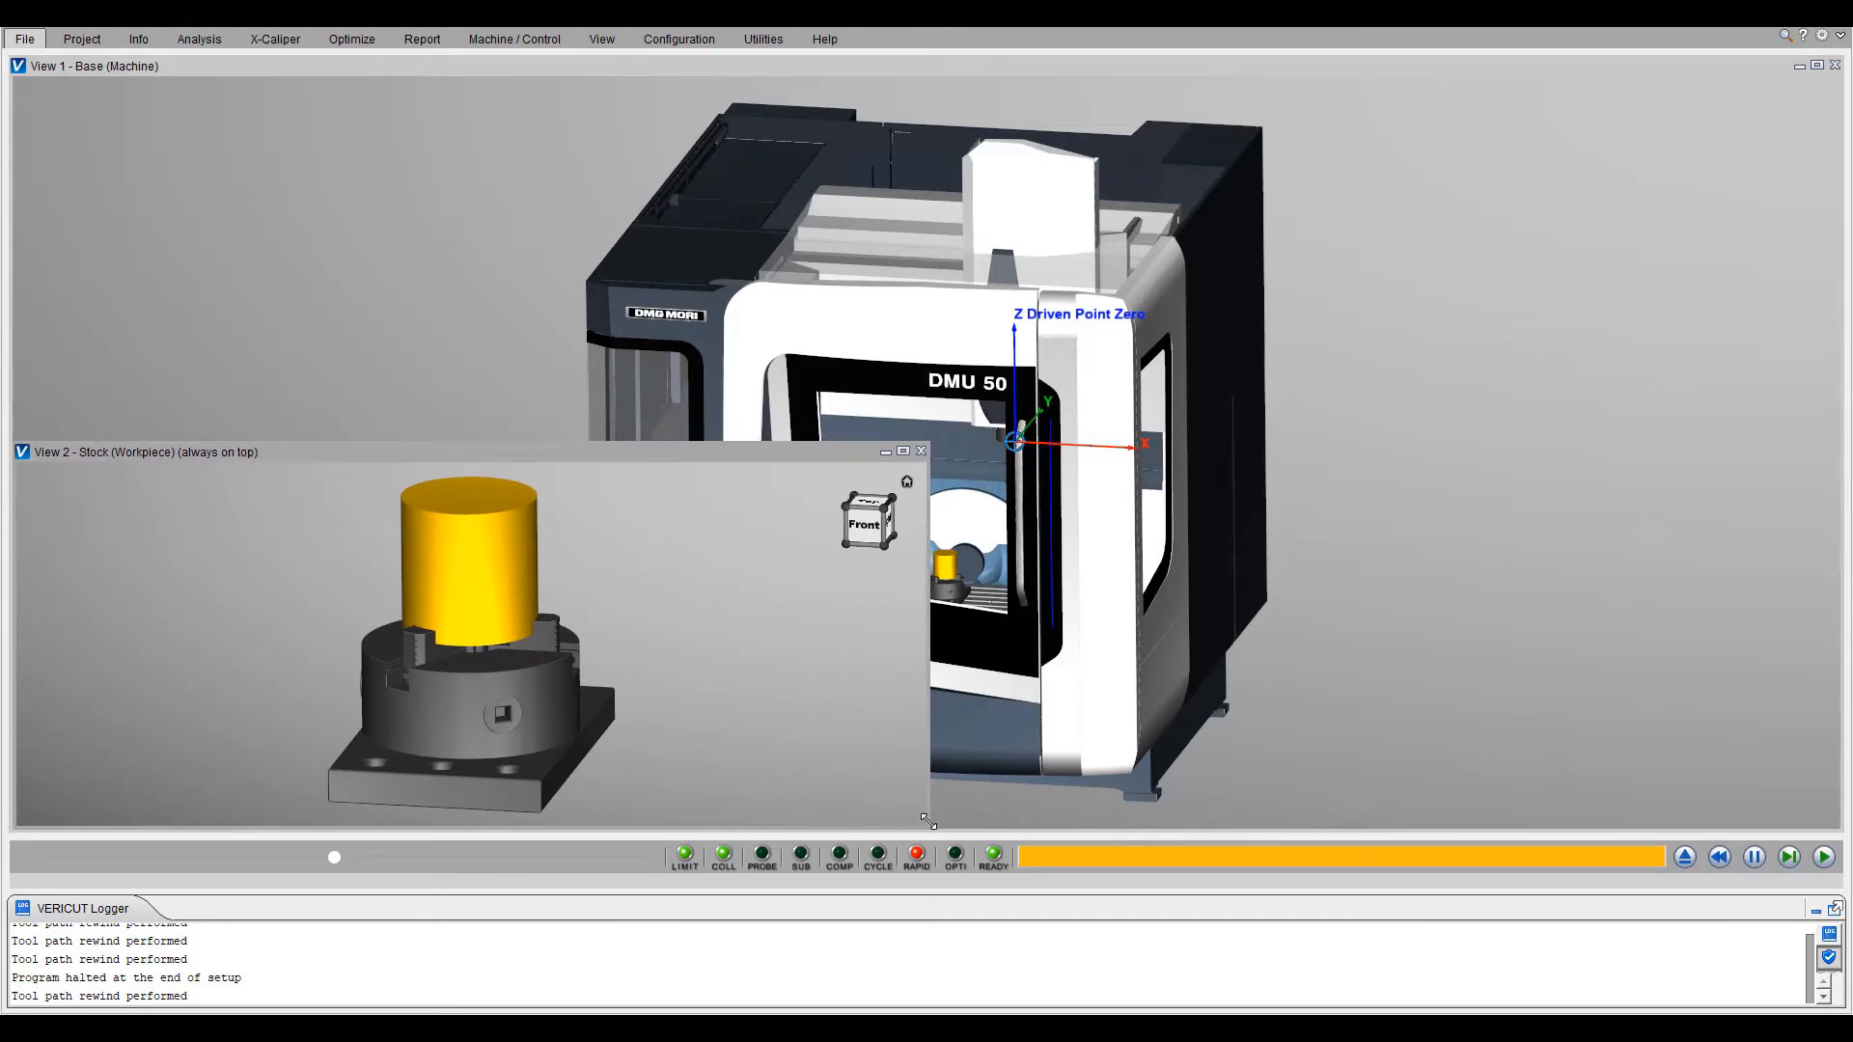
{"action": "left_click_drag", "start_coordinate": [927, 822], "coordinate": [604, 824]}
{"action": "scroll", "coordinate": [593, 417], "scroll_direction": "up", "scroll_amount": 4}
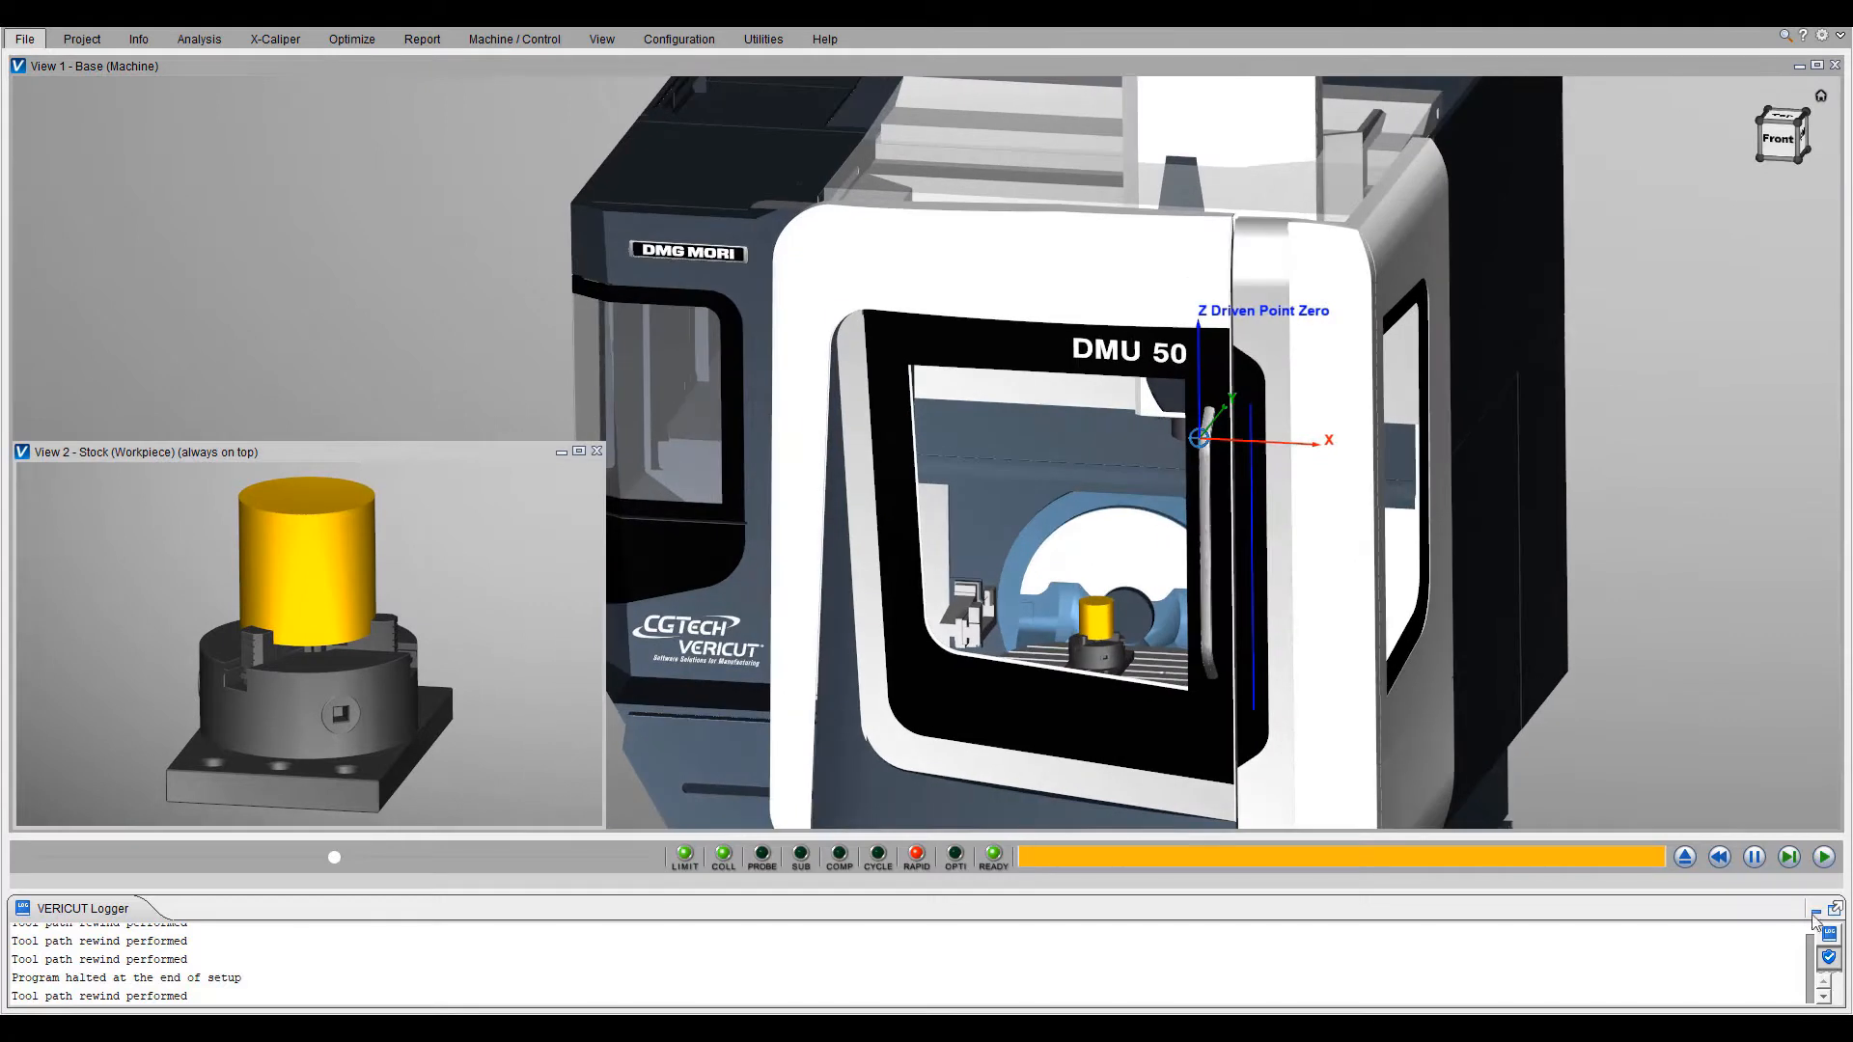
- Run the DMU 50 simulation at increased playback speed, then select the logged Z1 limit error and inspect the spindle and workpiece closely
{"action": "left_click", "coordinate": [1827, 858]}
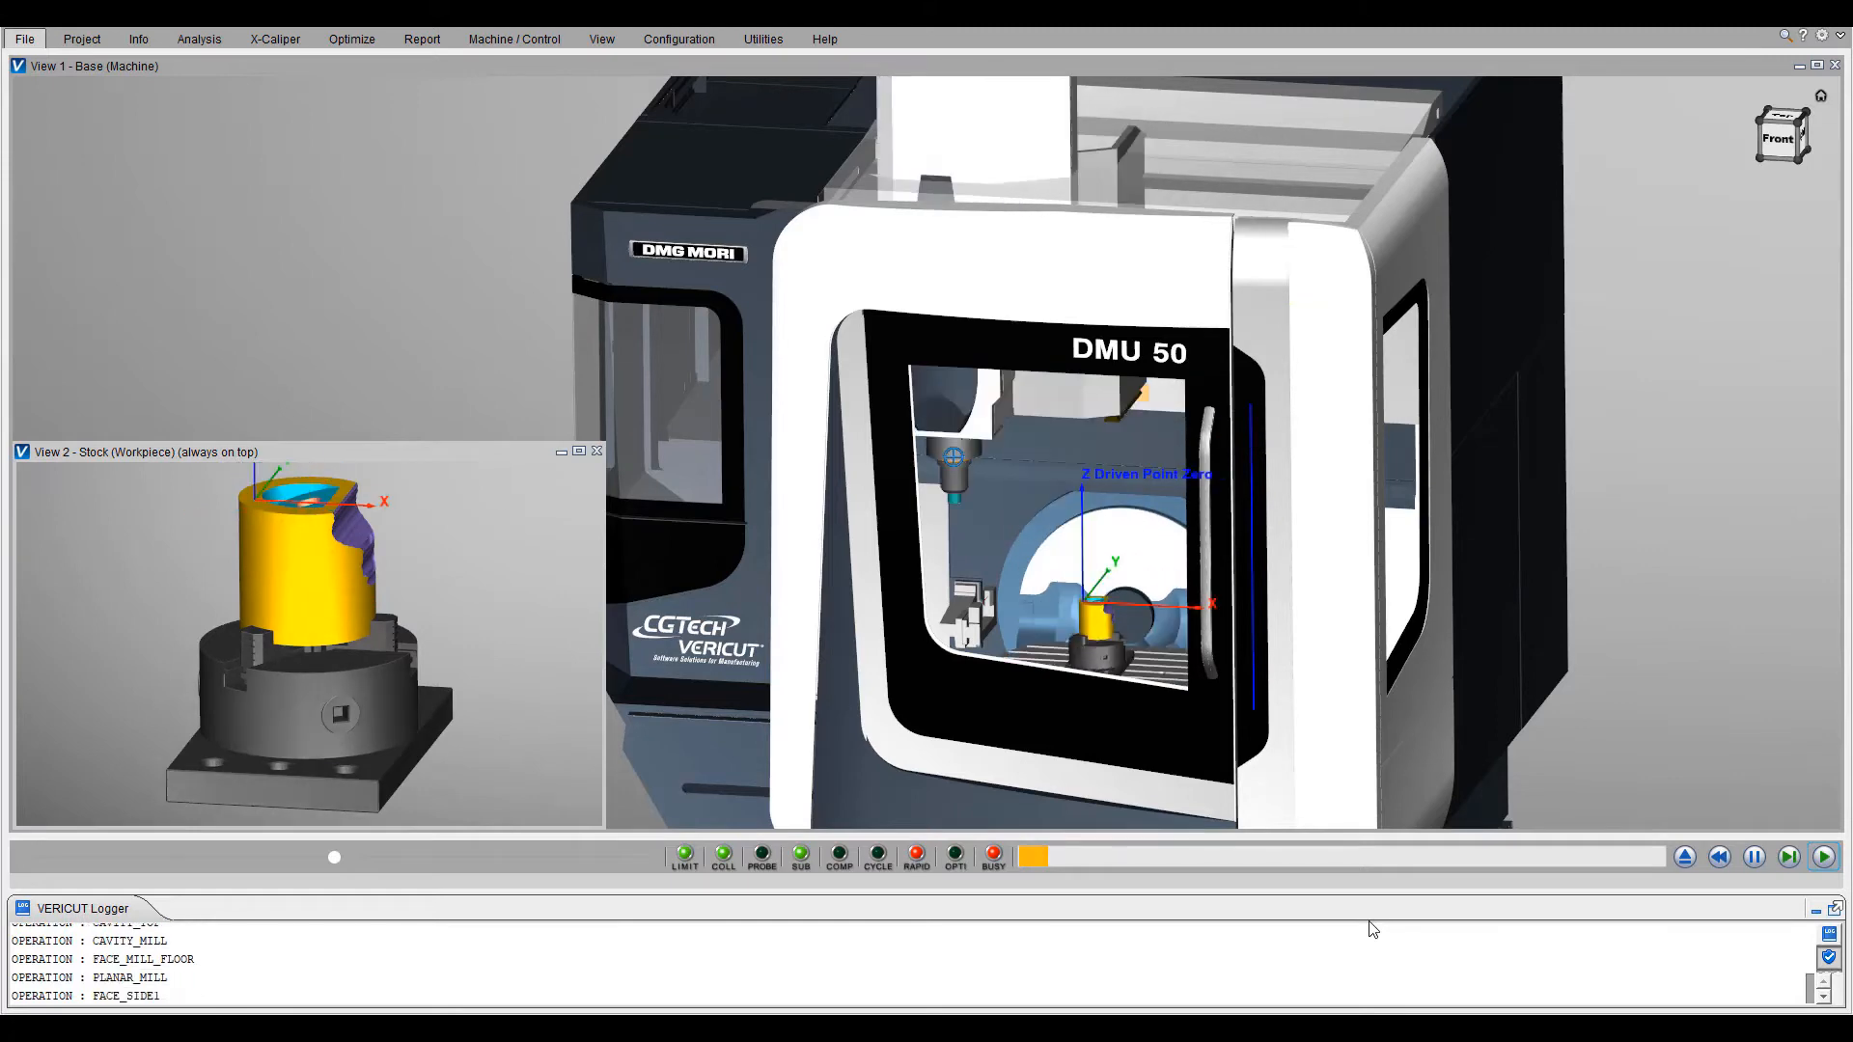
{"action": "left_click_drag", "start_coordinate": [332, 859], "coordinate": [439, 859]}
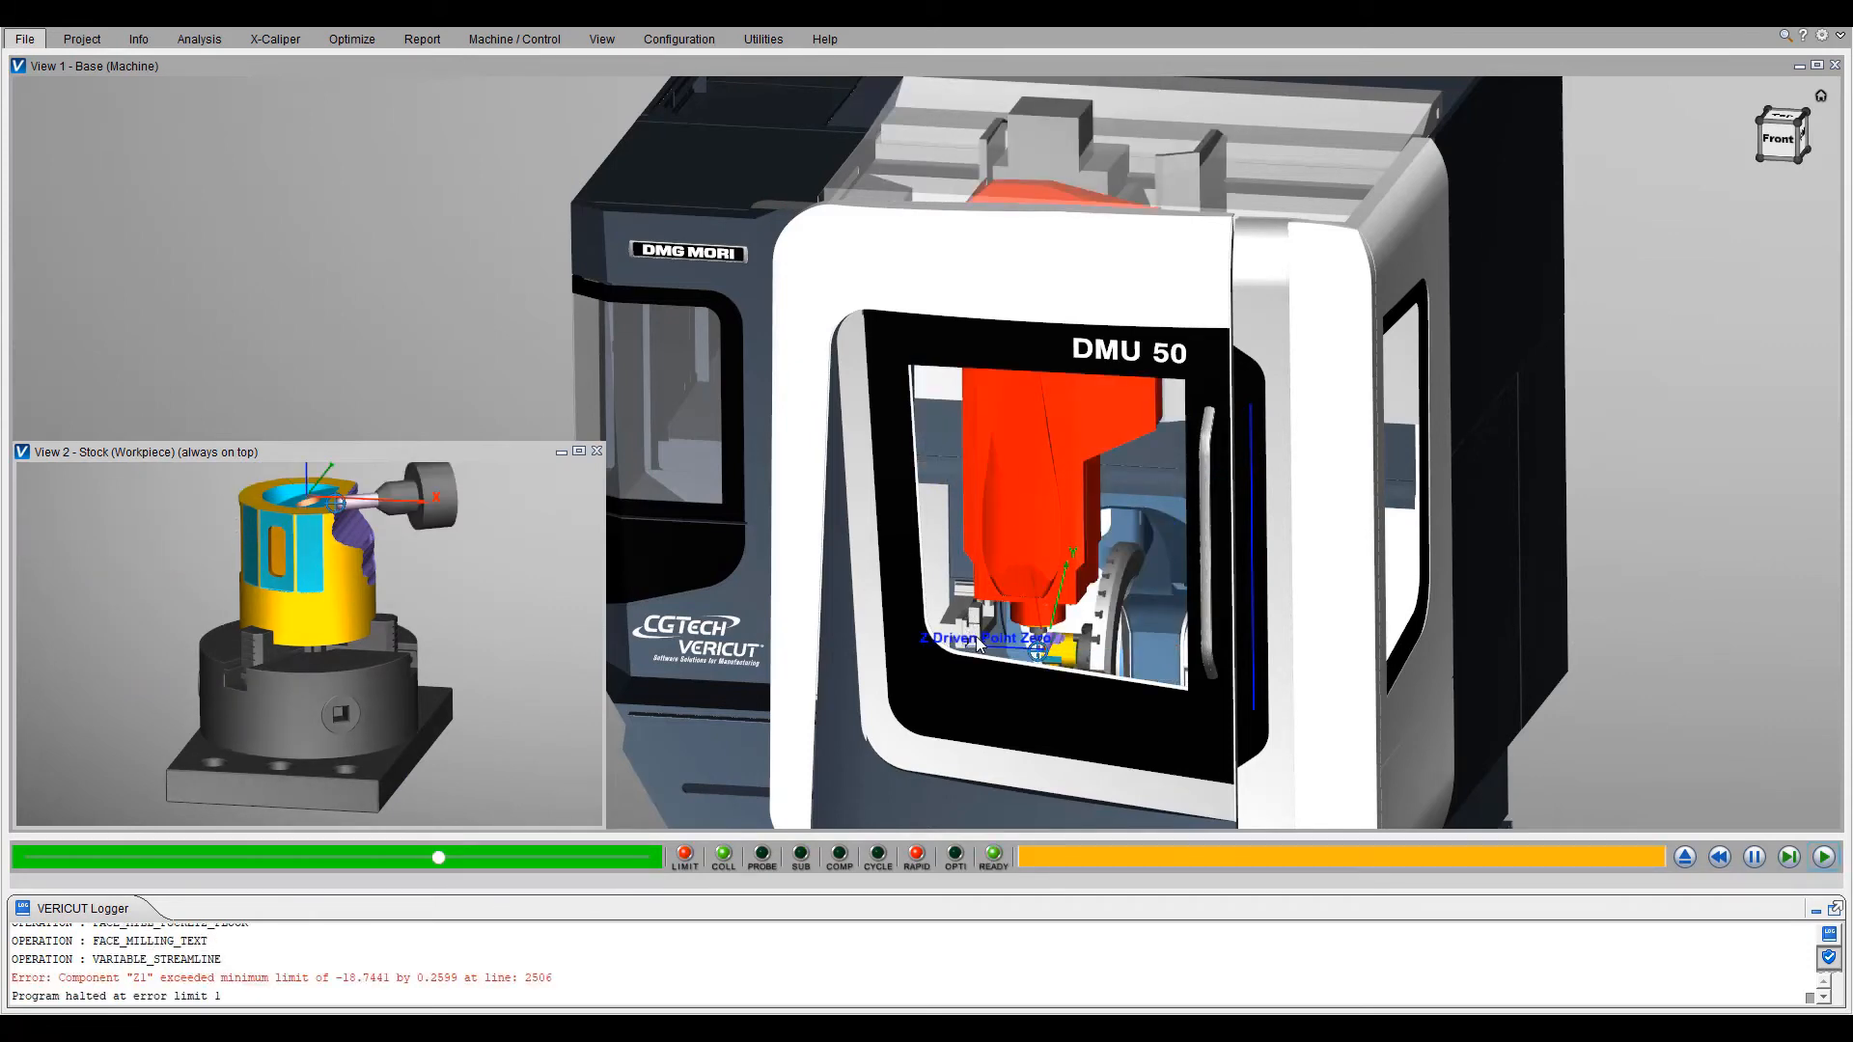
{"action": "scroll", "coordinate": [979, 644], "scroll_direction": "up", "scroll_amount": 4}
{"action": "left_click", "coordinate": [356, 978]}
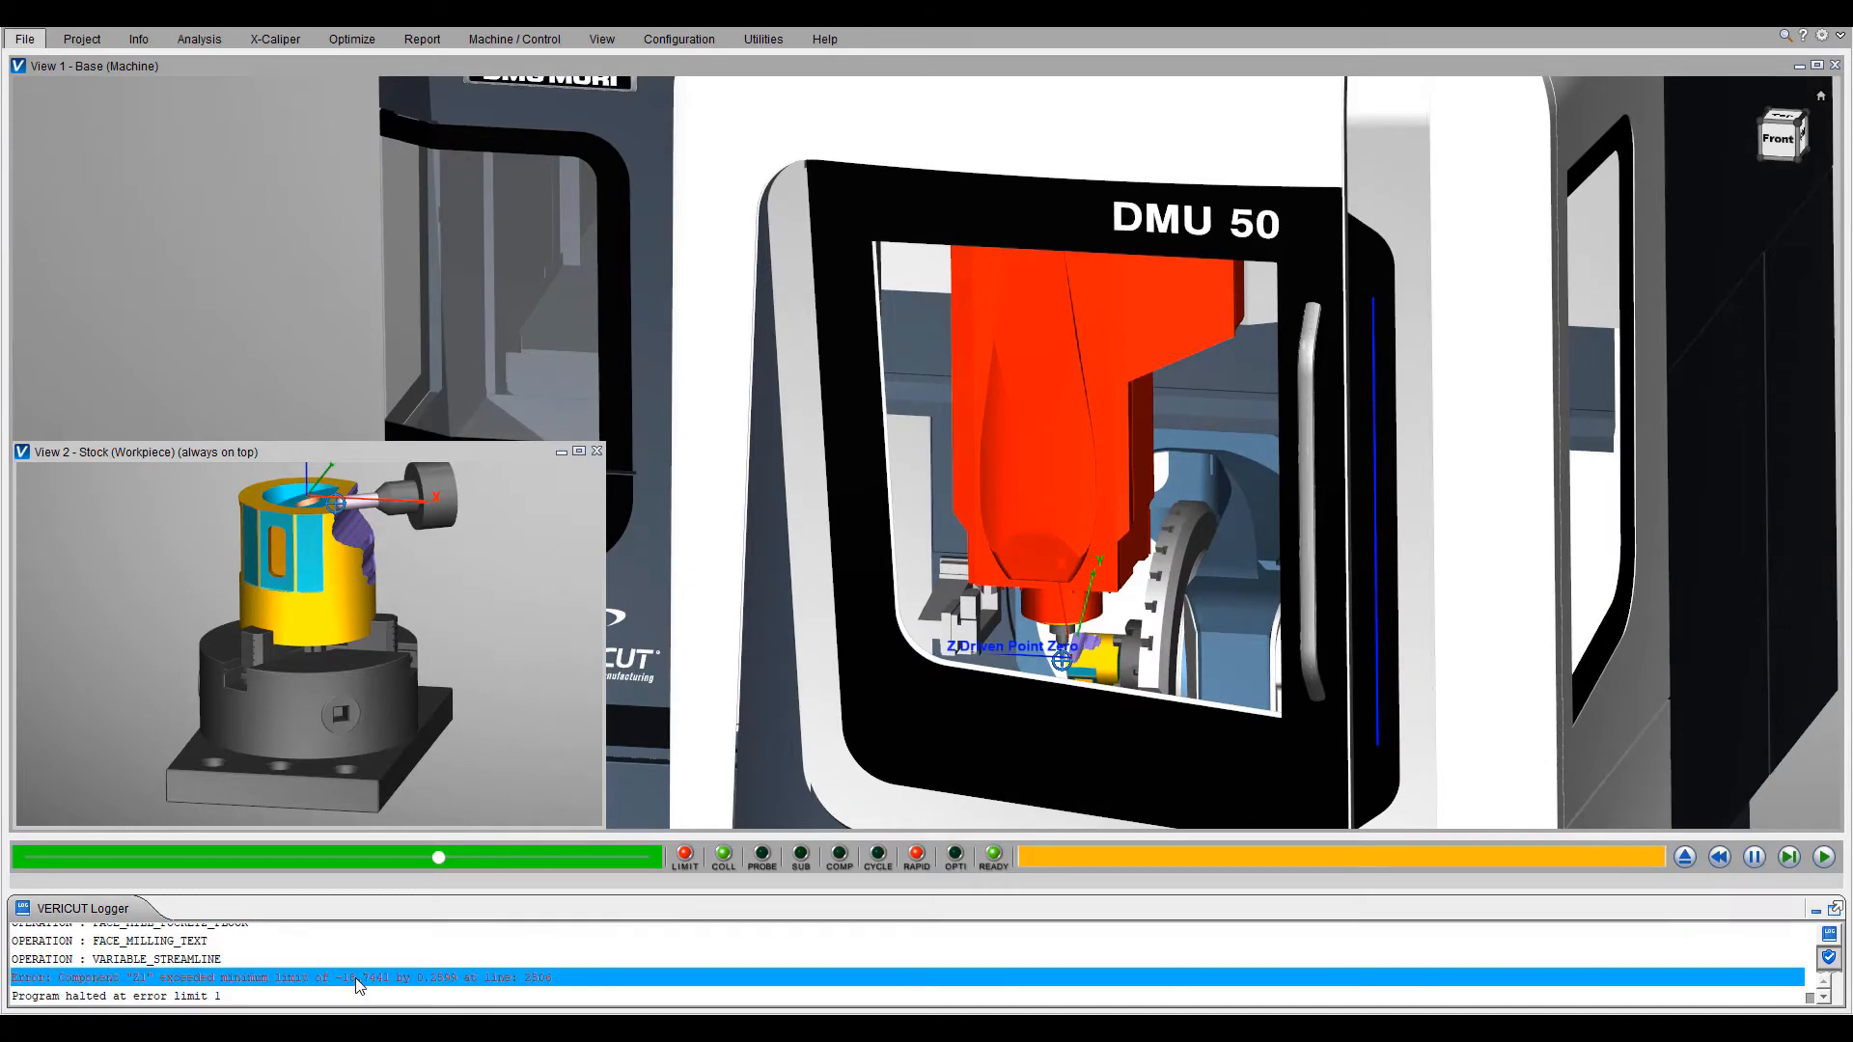
{"action": "scroll", "coordinate": [1052, 648], "scroll_direction": "up", "scroll_amount": 5}
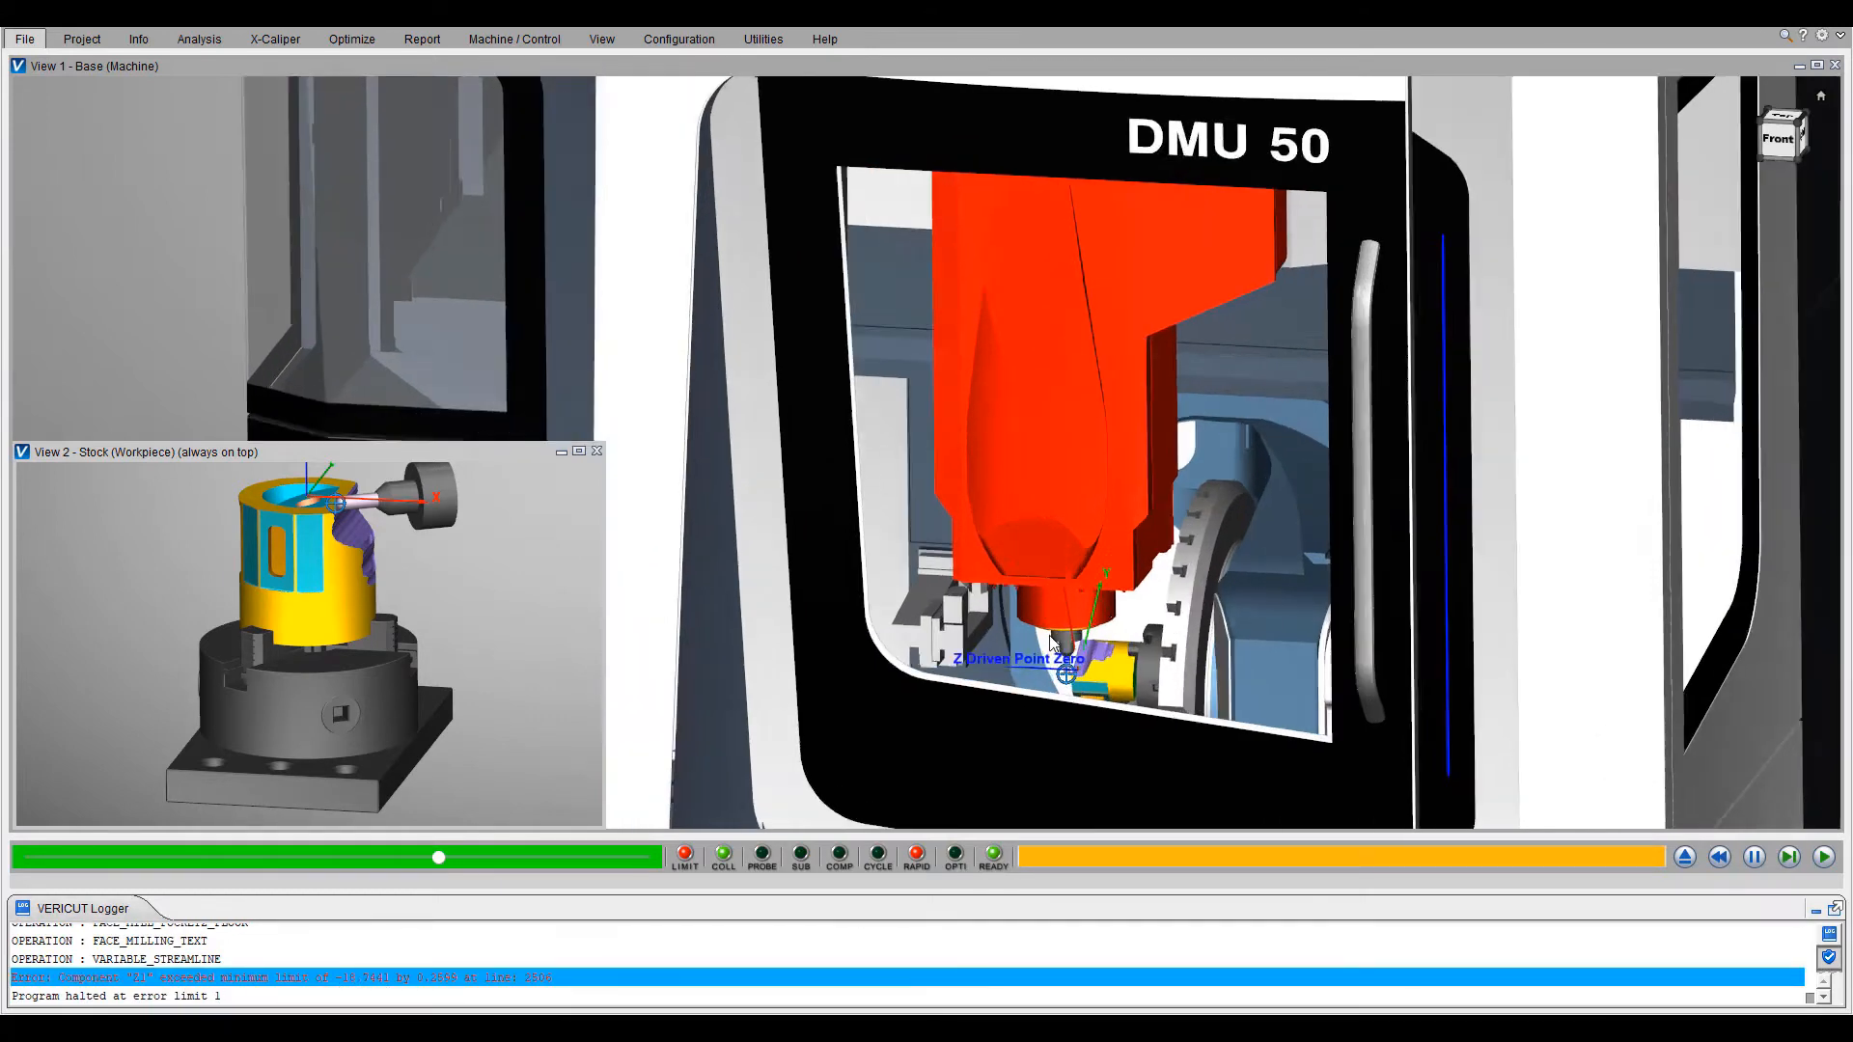
{"action": "scroll", "coordinate": [1163, 601], "scroll_direction": "down", "scroll_amount": 2}
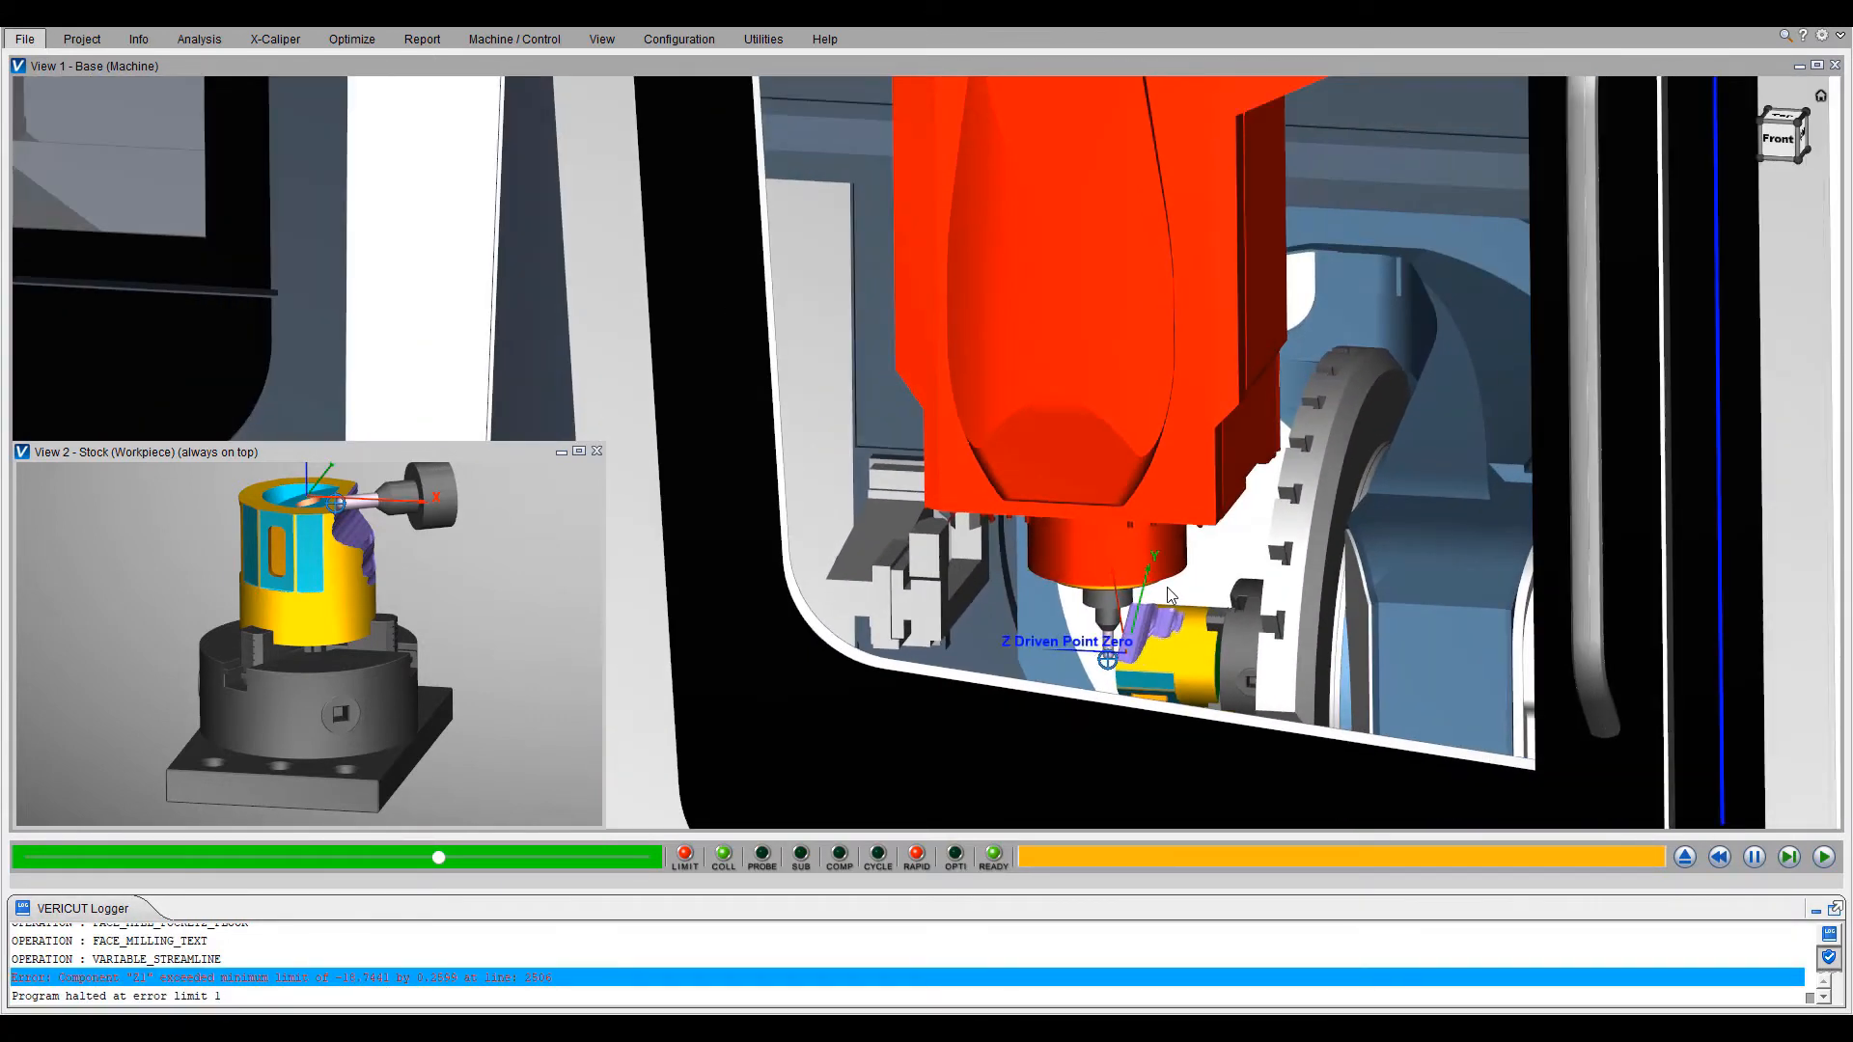
{"action": "scroll", "coordinate": [1119, 627], "scroll_direction": "up", "scroll_amount": 2}
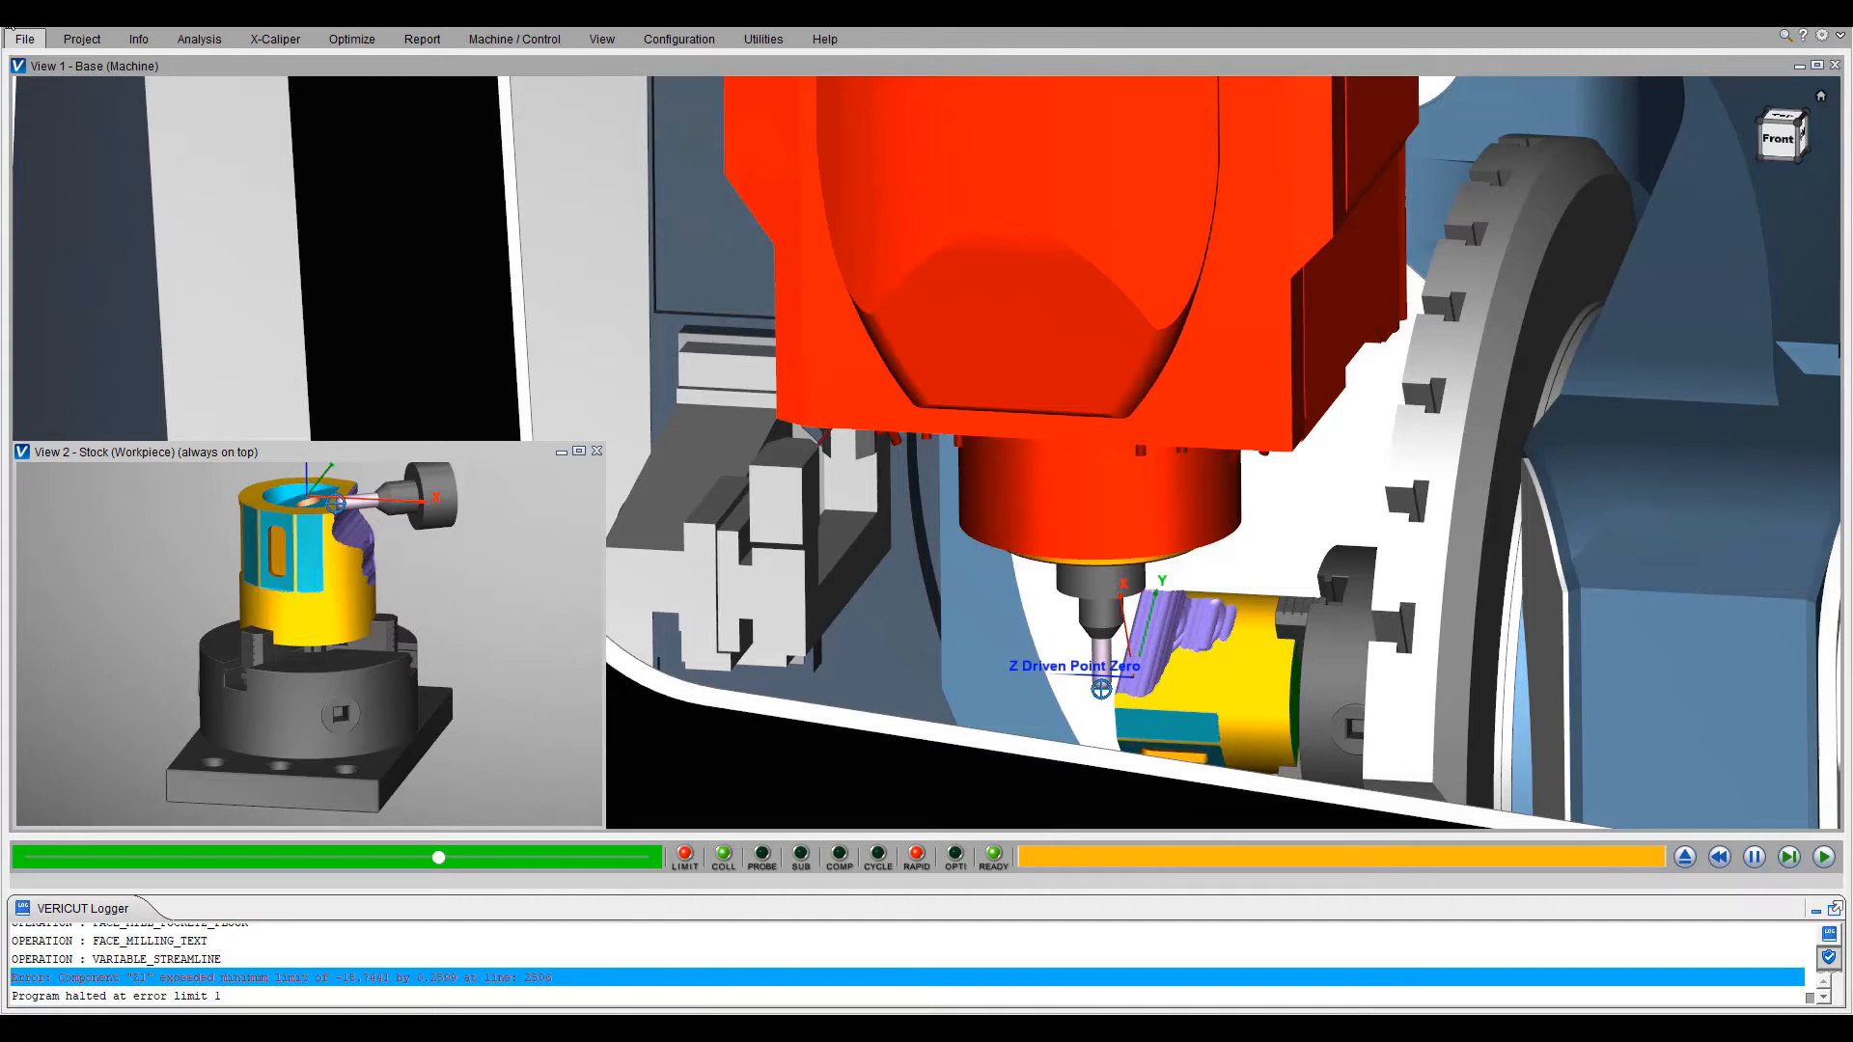
- Open the project in the DMG_DMU50_GEN3_Template folder inside __VERICUT__TEMPLATES on the Desktop
{"action": "left_click", "coordinate": [6, 15]}
{"action": "left_click", "coordinate": [886, 552]}
{"action": "left_click", "coordinate": [241, 46]}
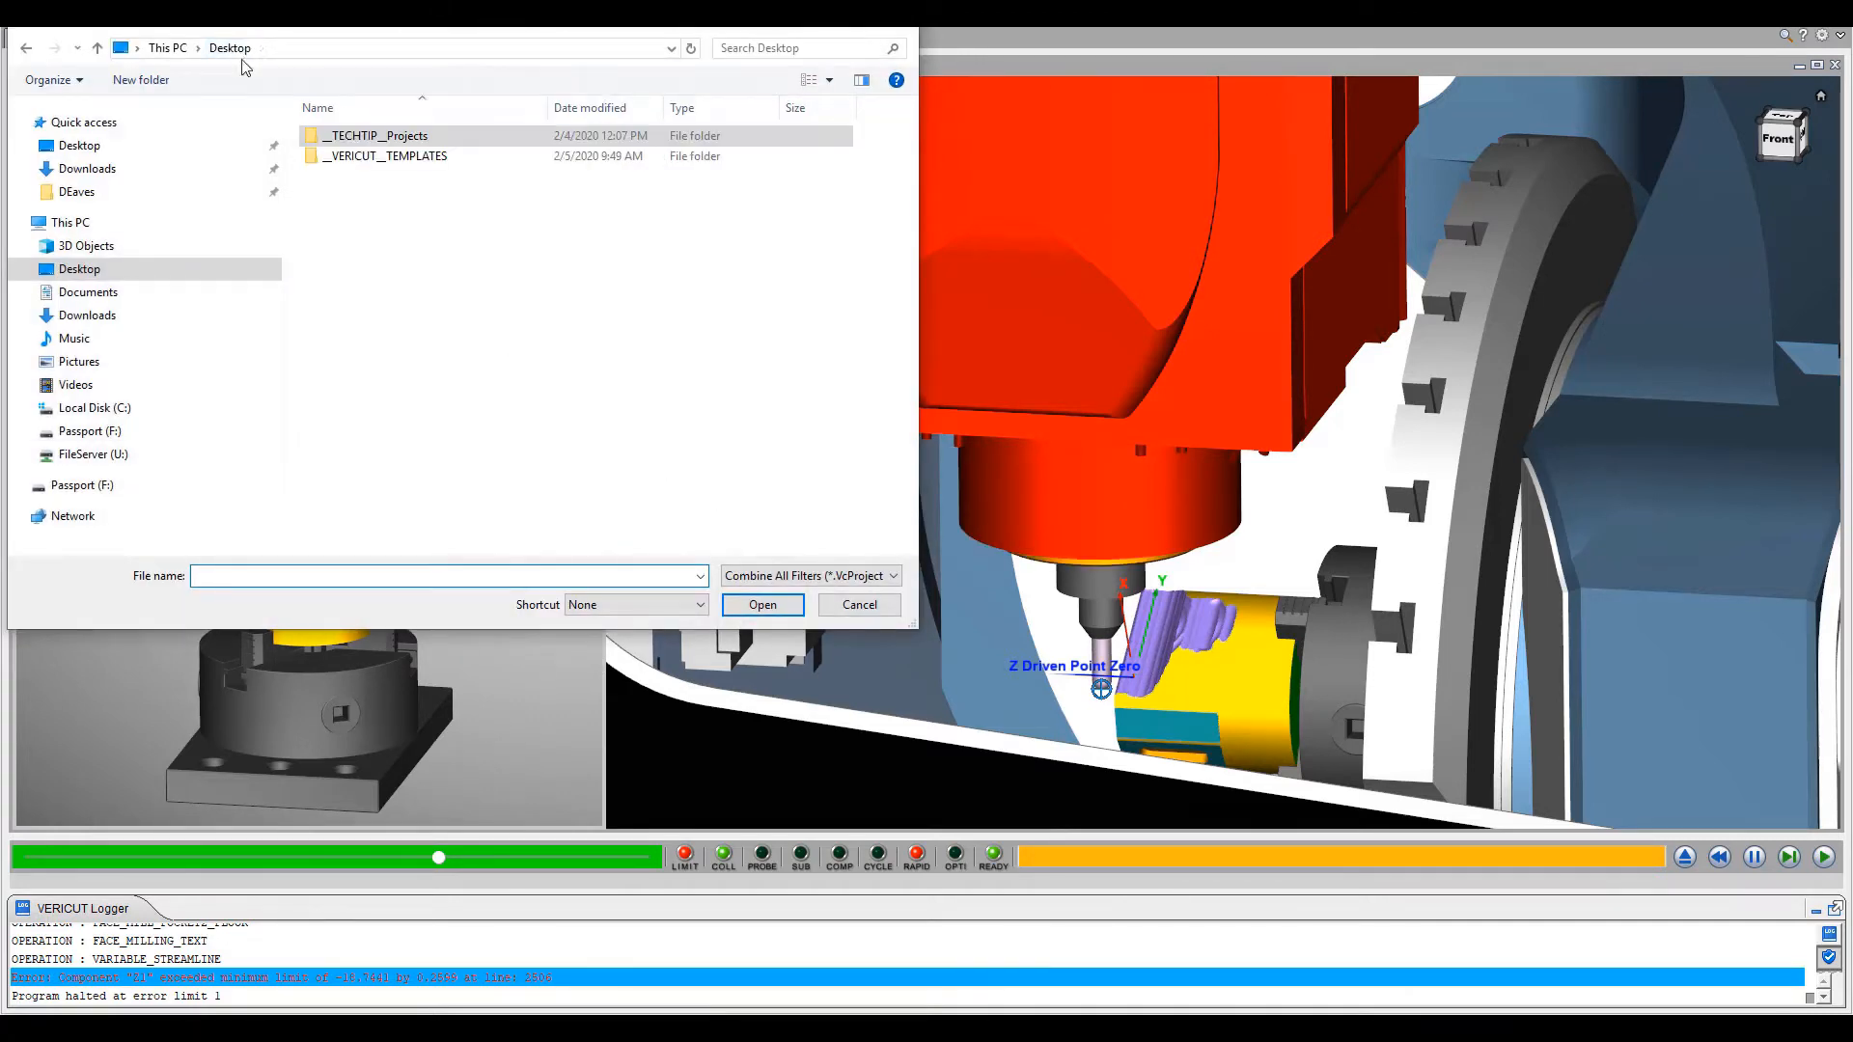
{"action": "double_click", "coordinate": [372, 156]}
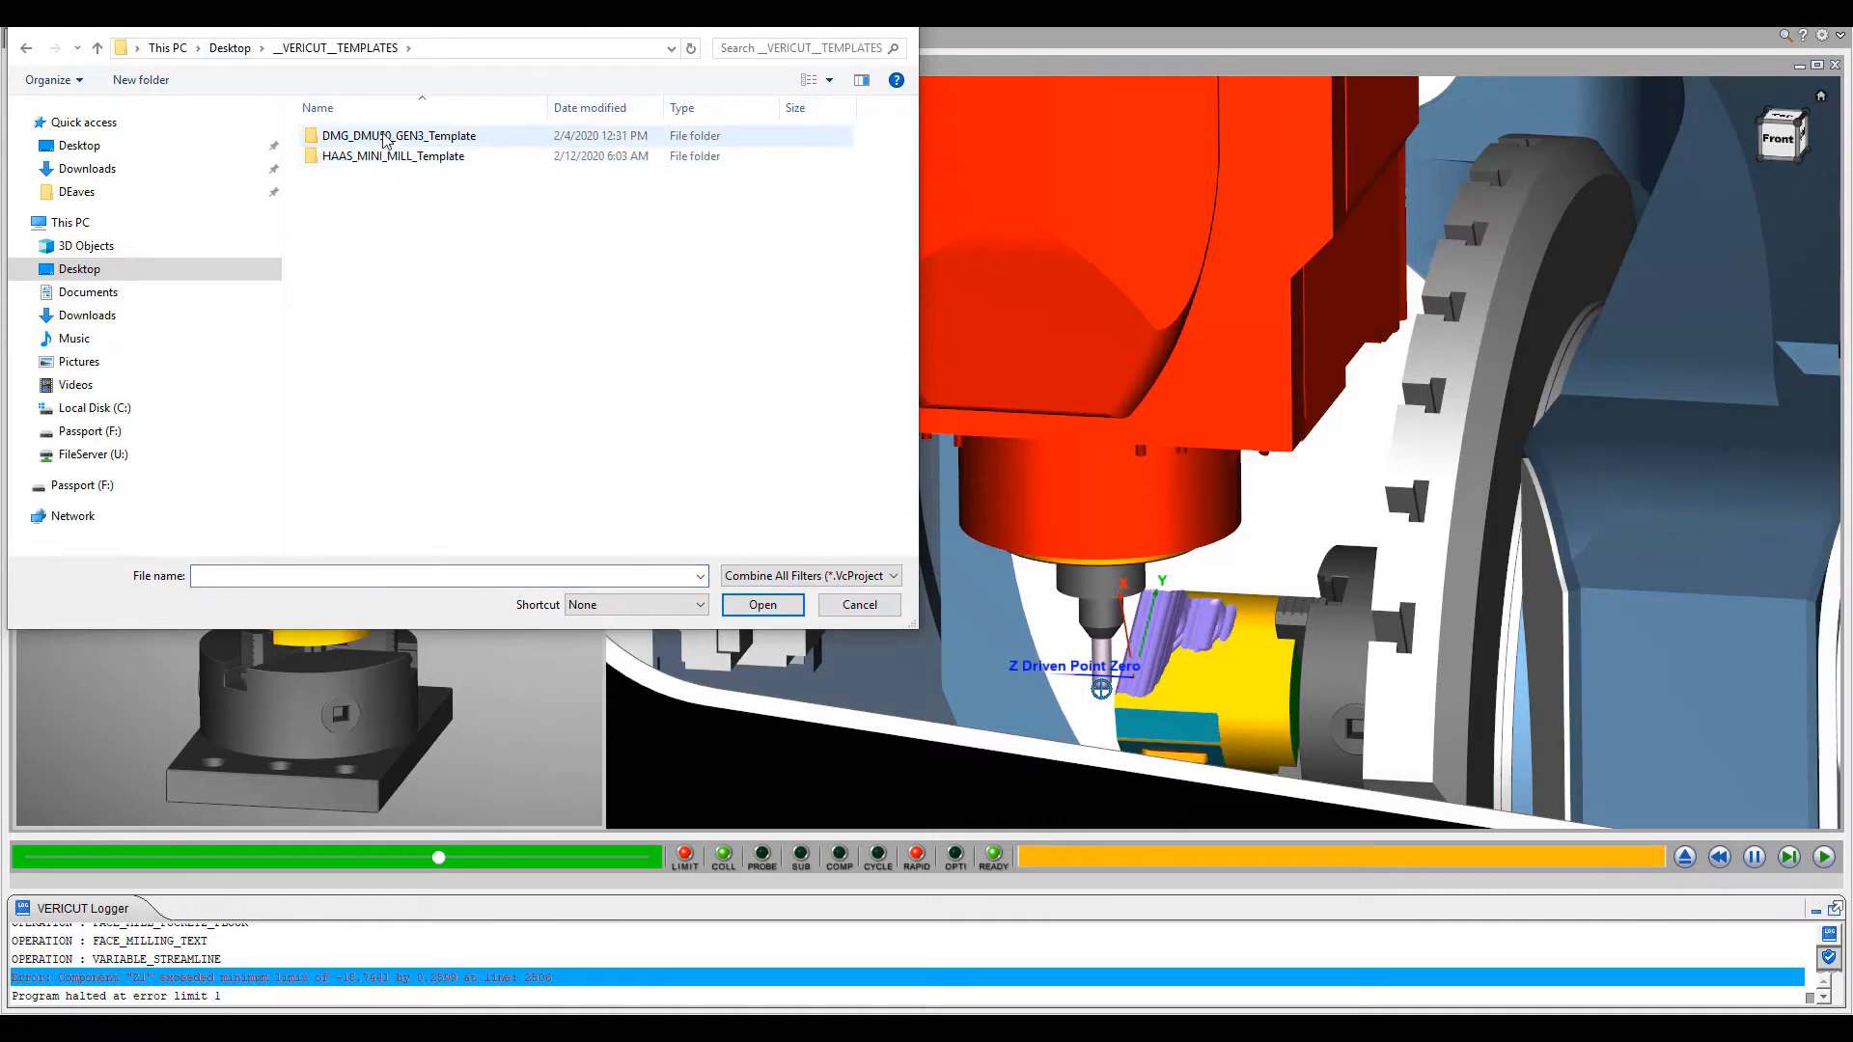
{"action": "double_click", "coordinate": [386, 136]}
{"action": "double_click", "coordinate": [386, 137]}
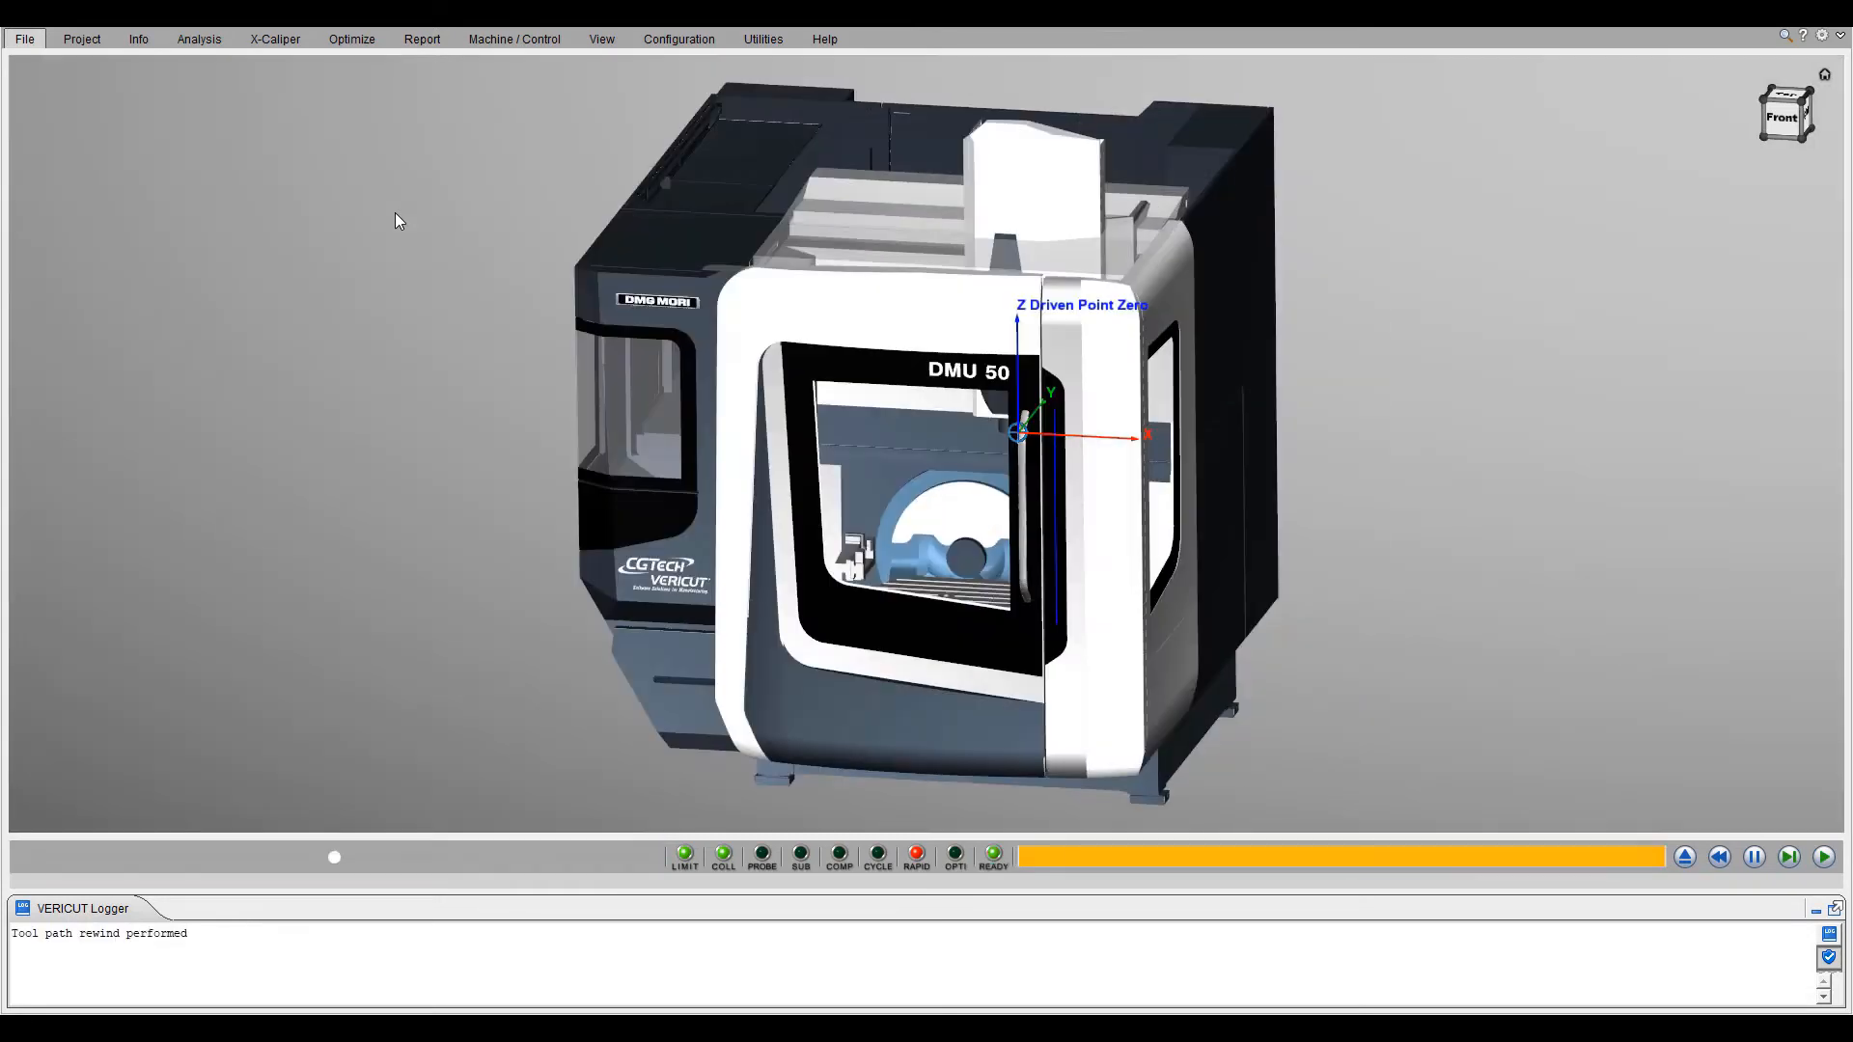
- Add a narrowed workpiece view in a corner of the DMU 50 template's machine view and save all project files
{"action": "right_click", "coordinate": [512, 315]}
{"action": "mouse_move", "coordinate": [666, 361]}
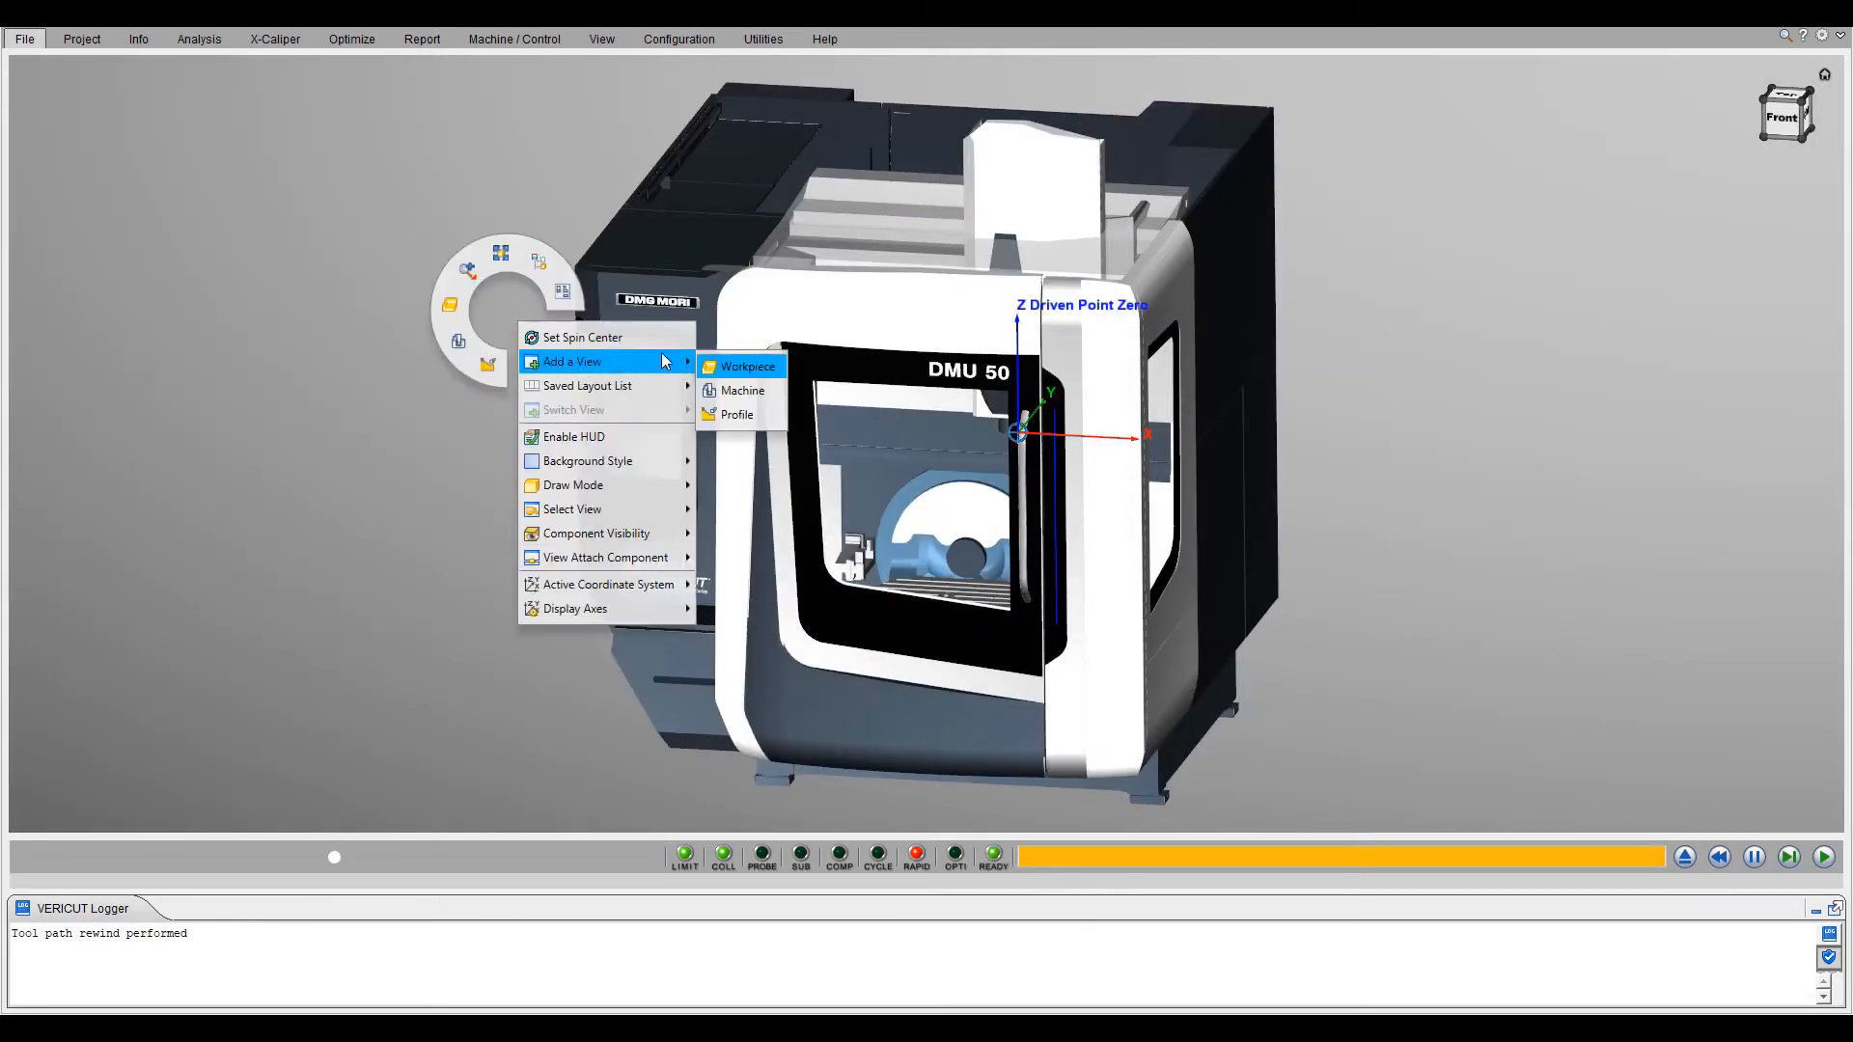
{"action": "left_click", "coordinate": [736, 368]}
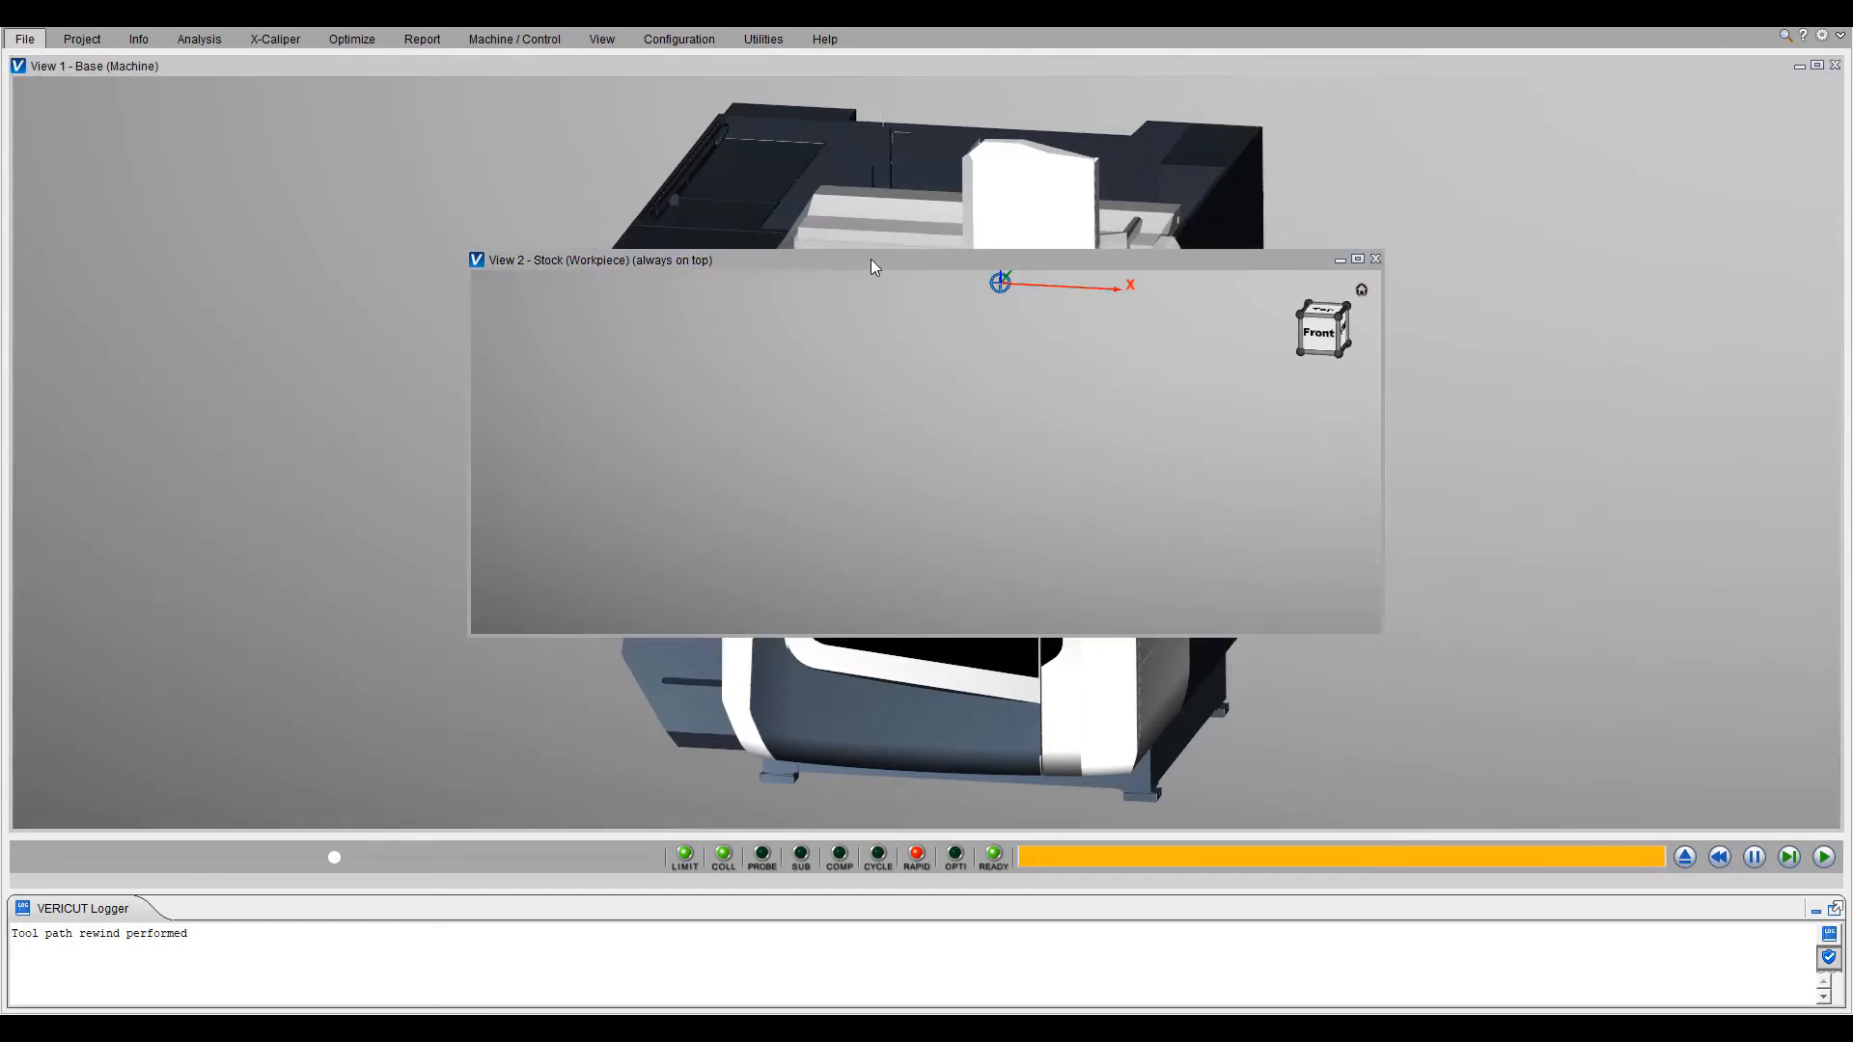
{"action": "left_click_drag", "start_coordinate": [461, 433], "coordinate": [417, 452]}
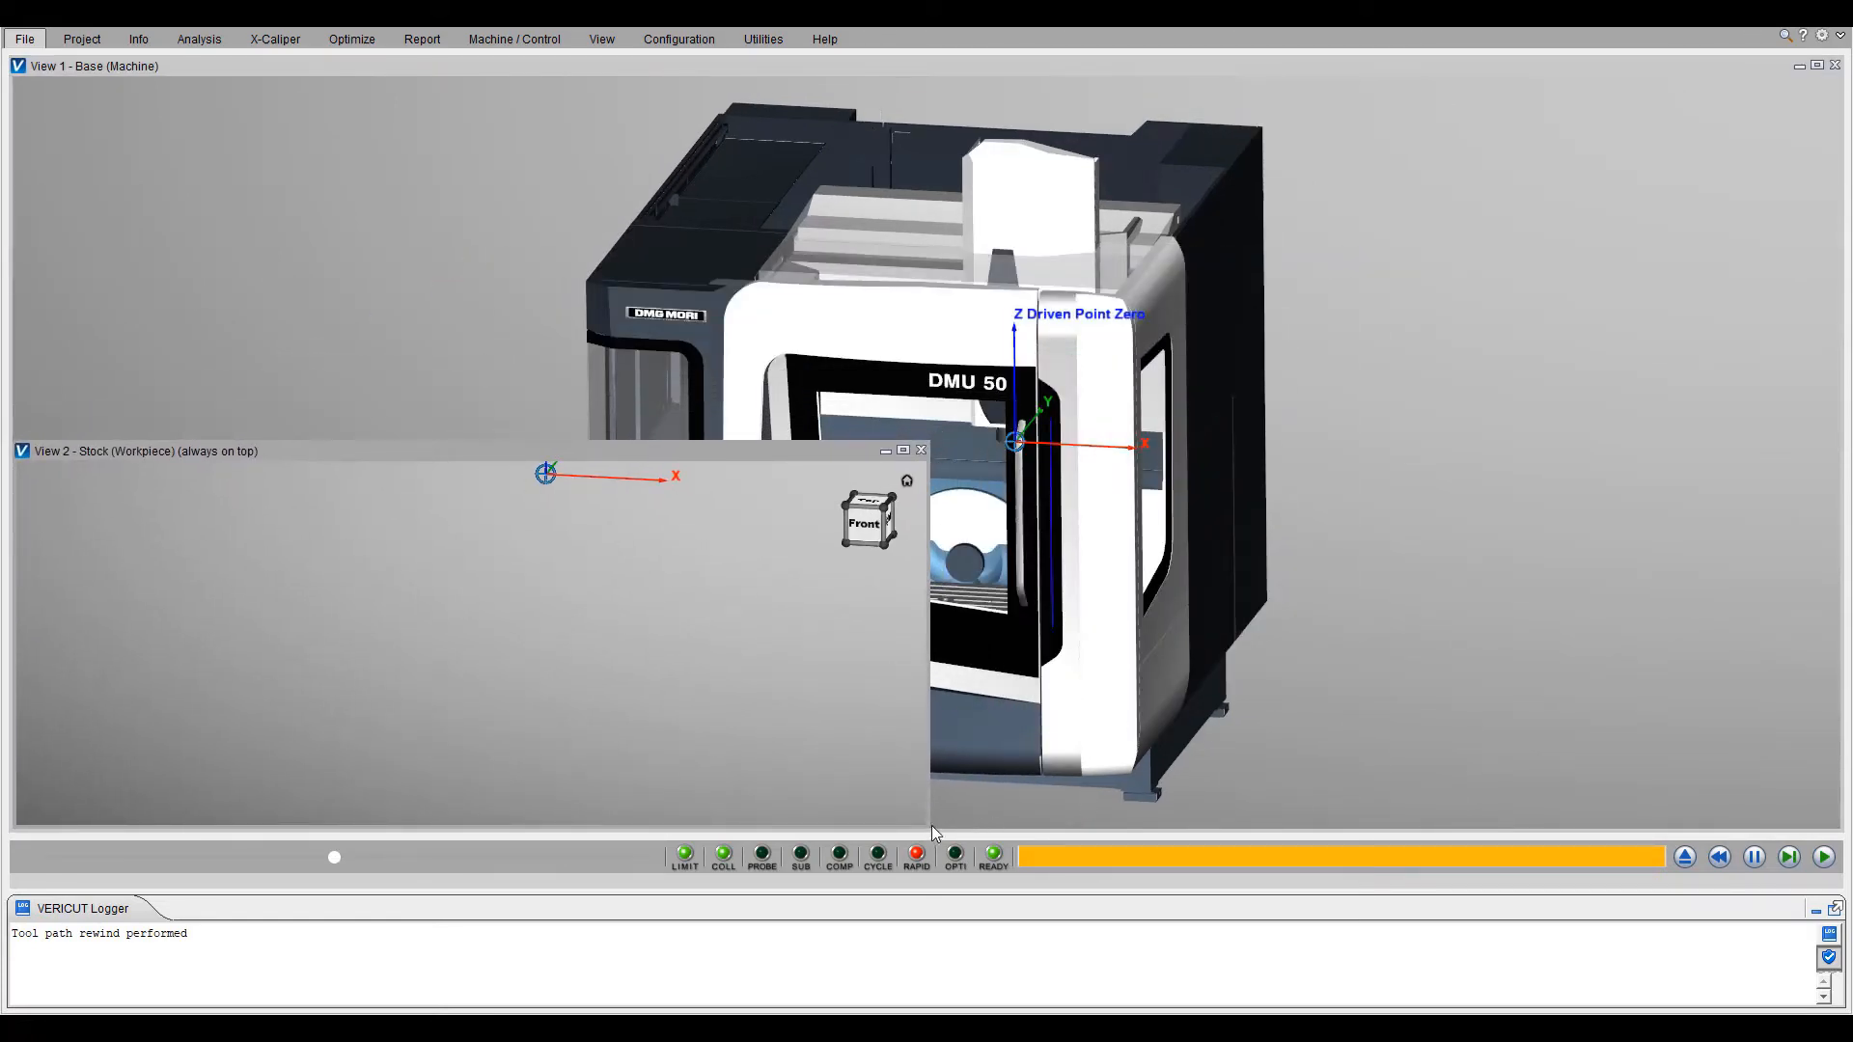
{"action": "left_click_drag", "start_coordinate": [927, 825], "coordinate": [583, 828]}
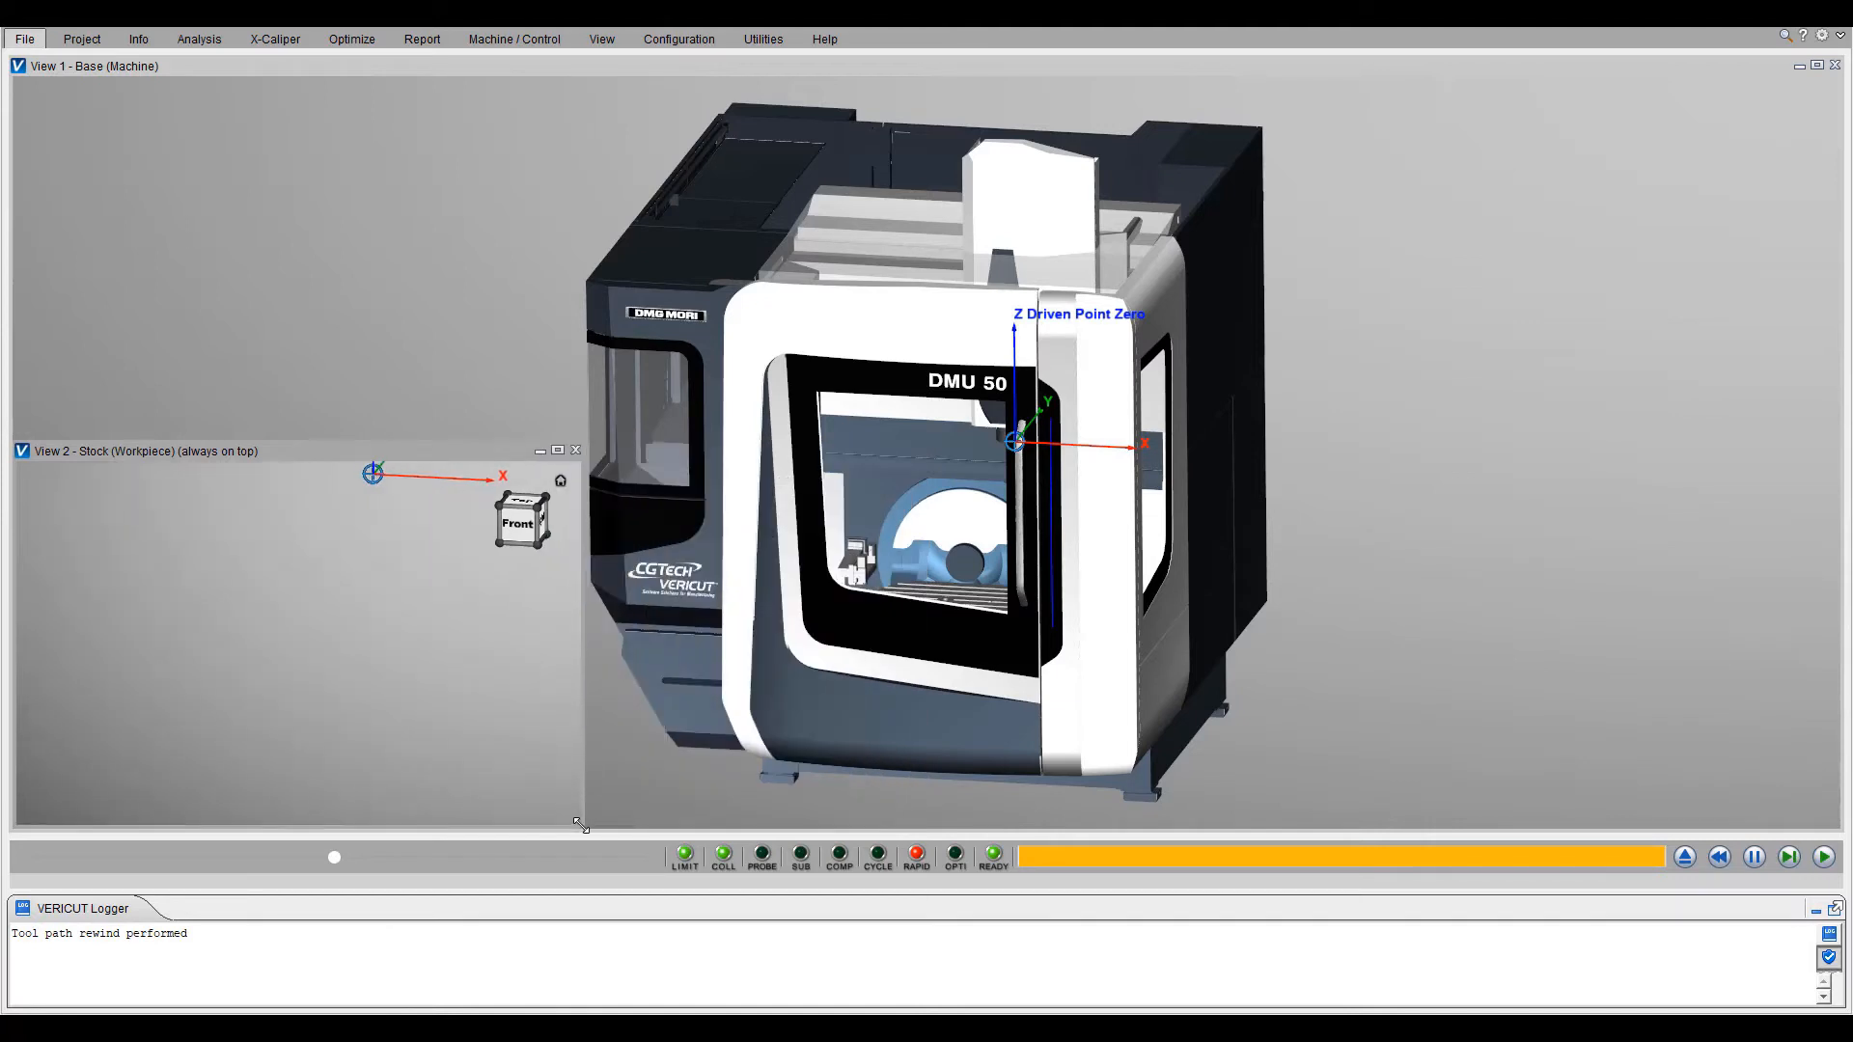
{"action": "scroll", "coordinate": [526, 299], "scroll_direction": "up", "scroll_amount": 3}
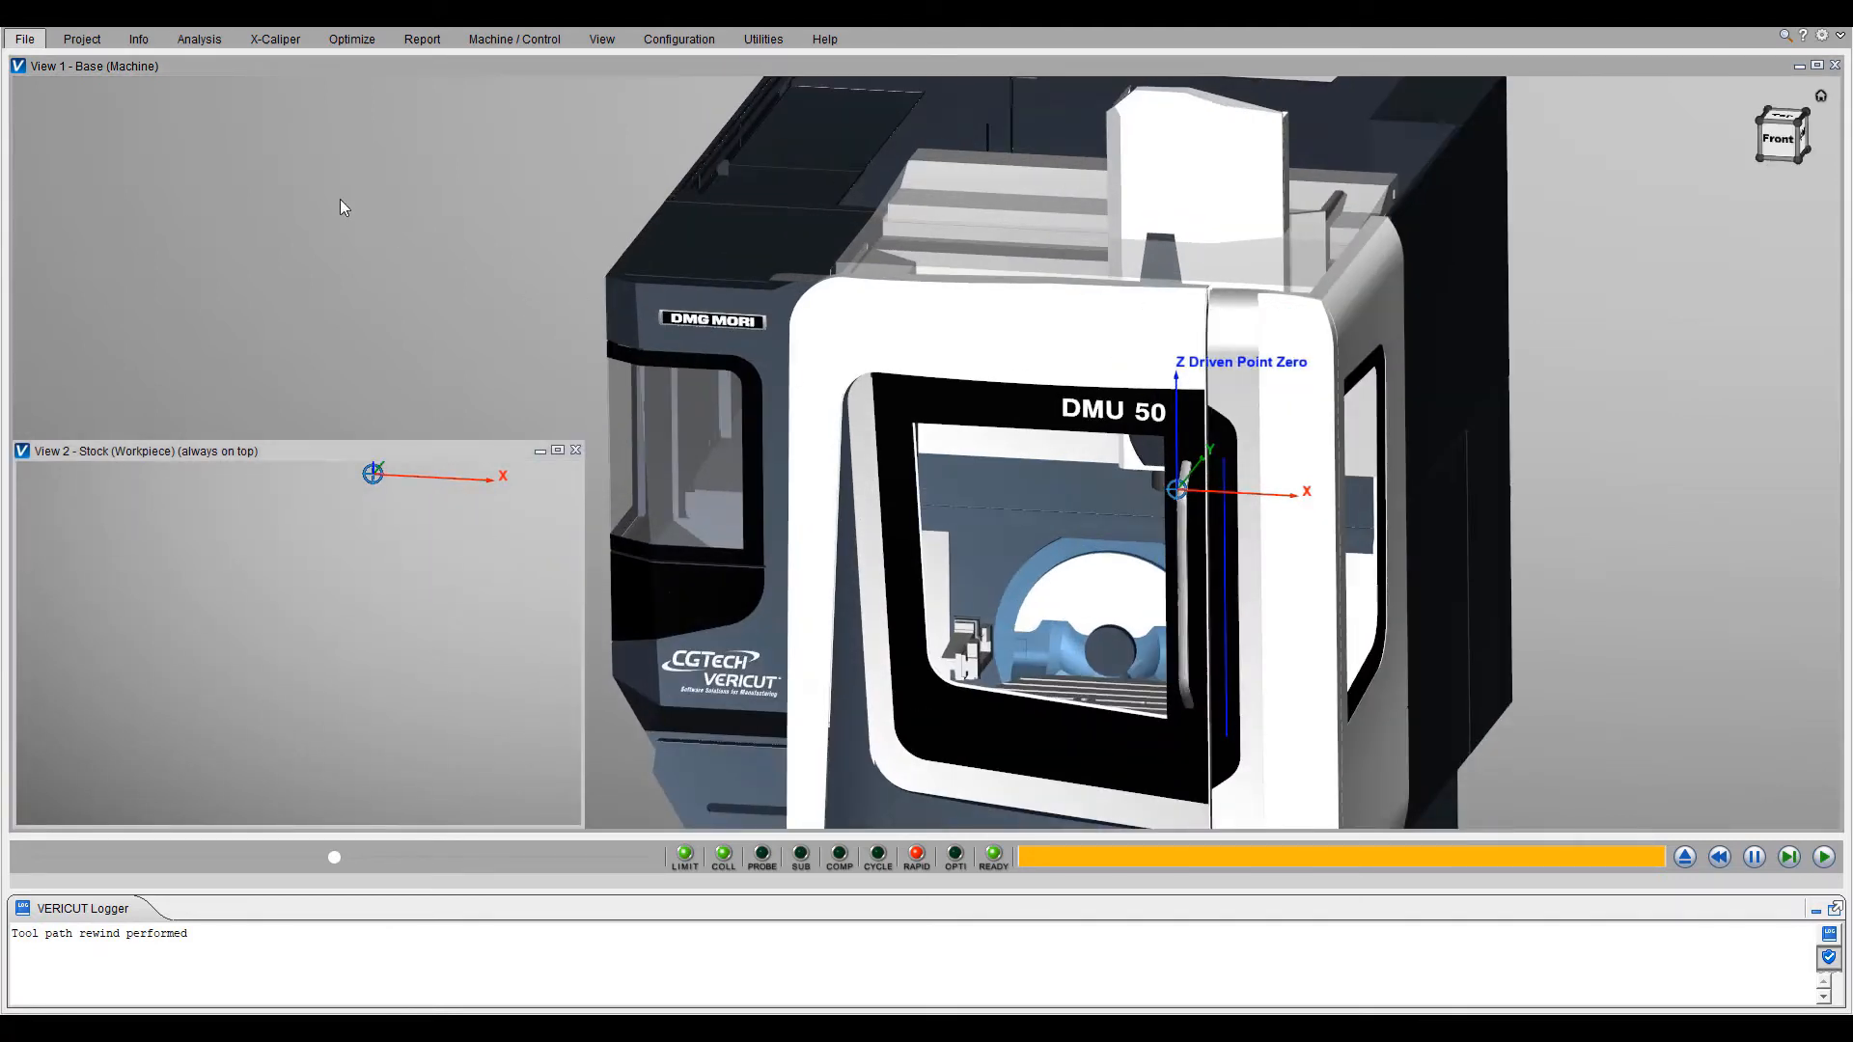
{"action": "left_click", "coordinate": [55, 21]}
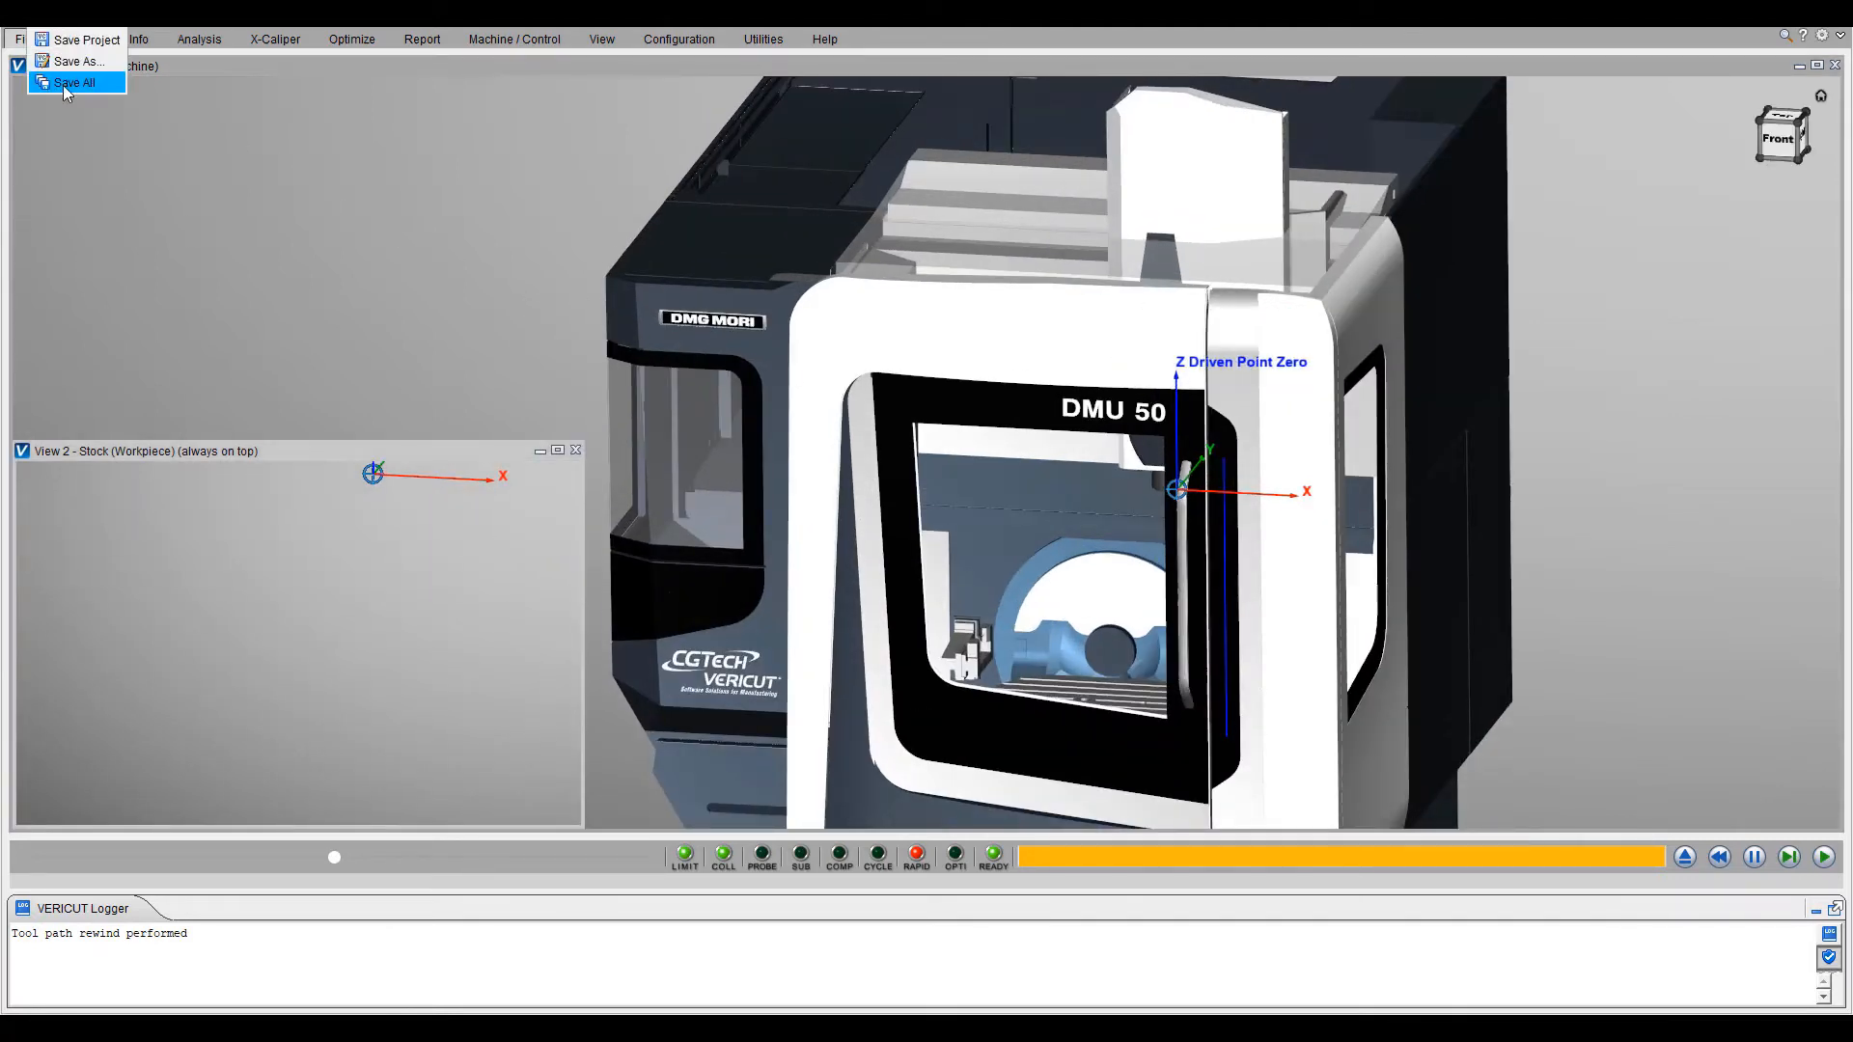
{"action": "left_click", "coordinate": [64, 84]}
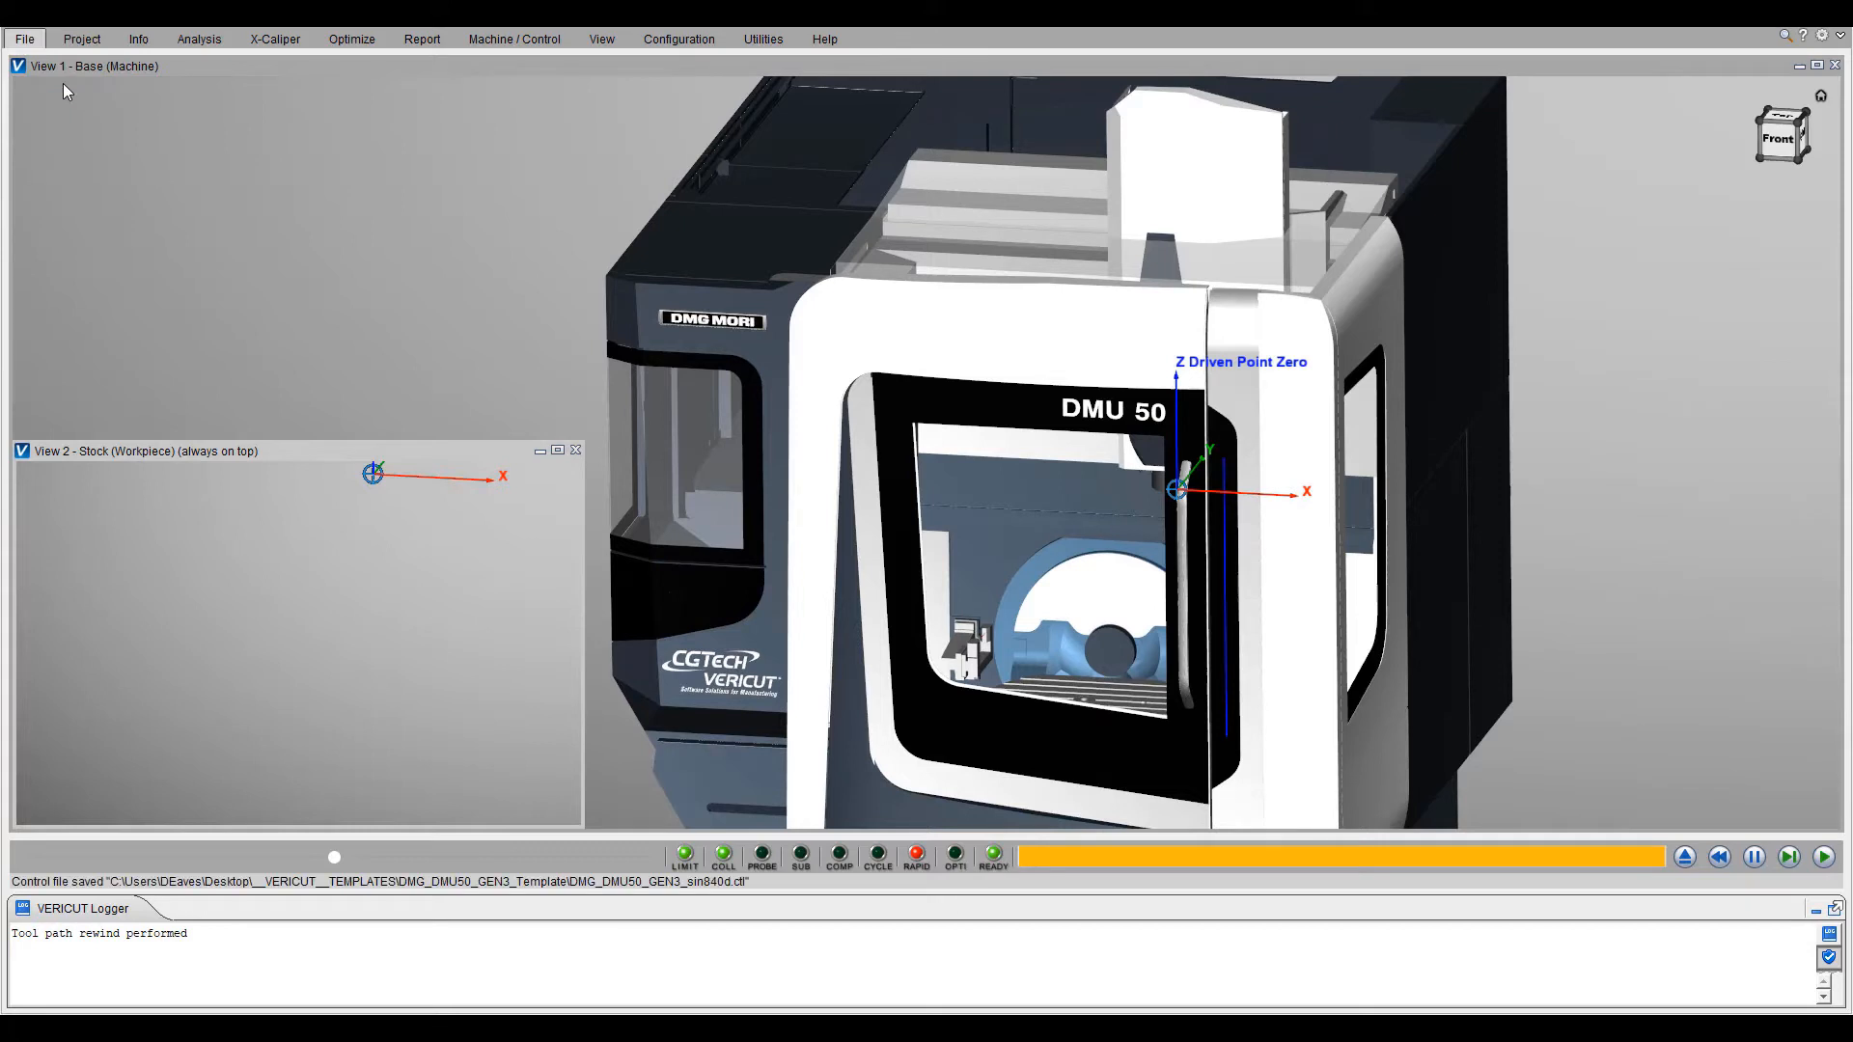
- Open the template project in the HAAS_MINI_MILL_Template folder
{"action": "left_click", "coordinate": [7, 20]}
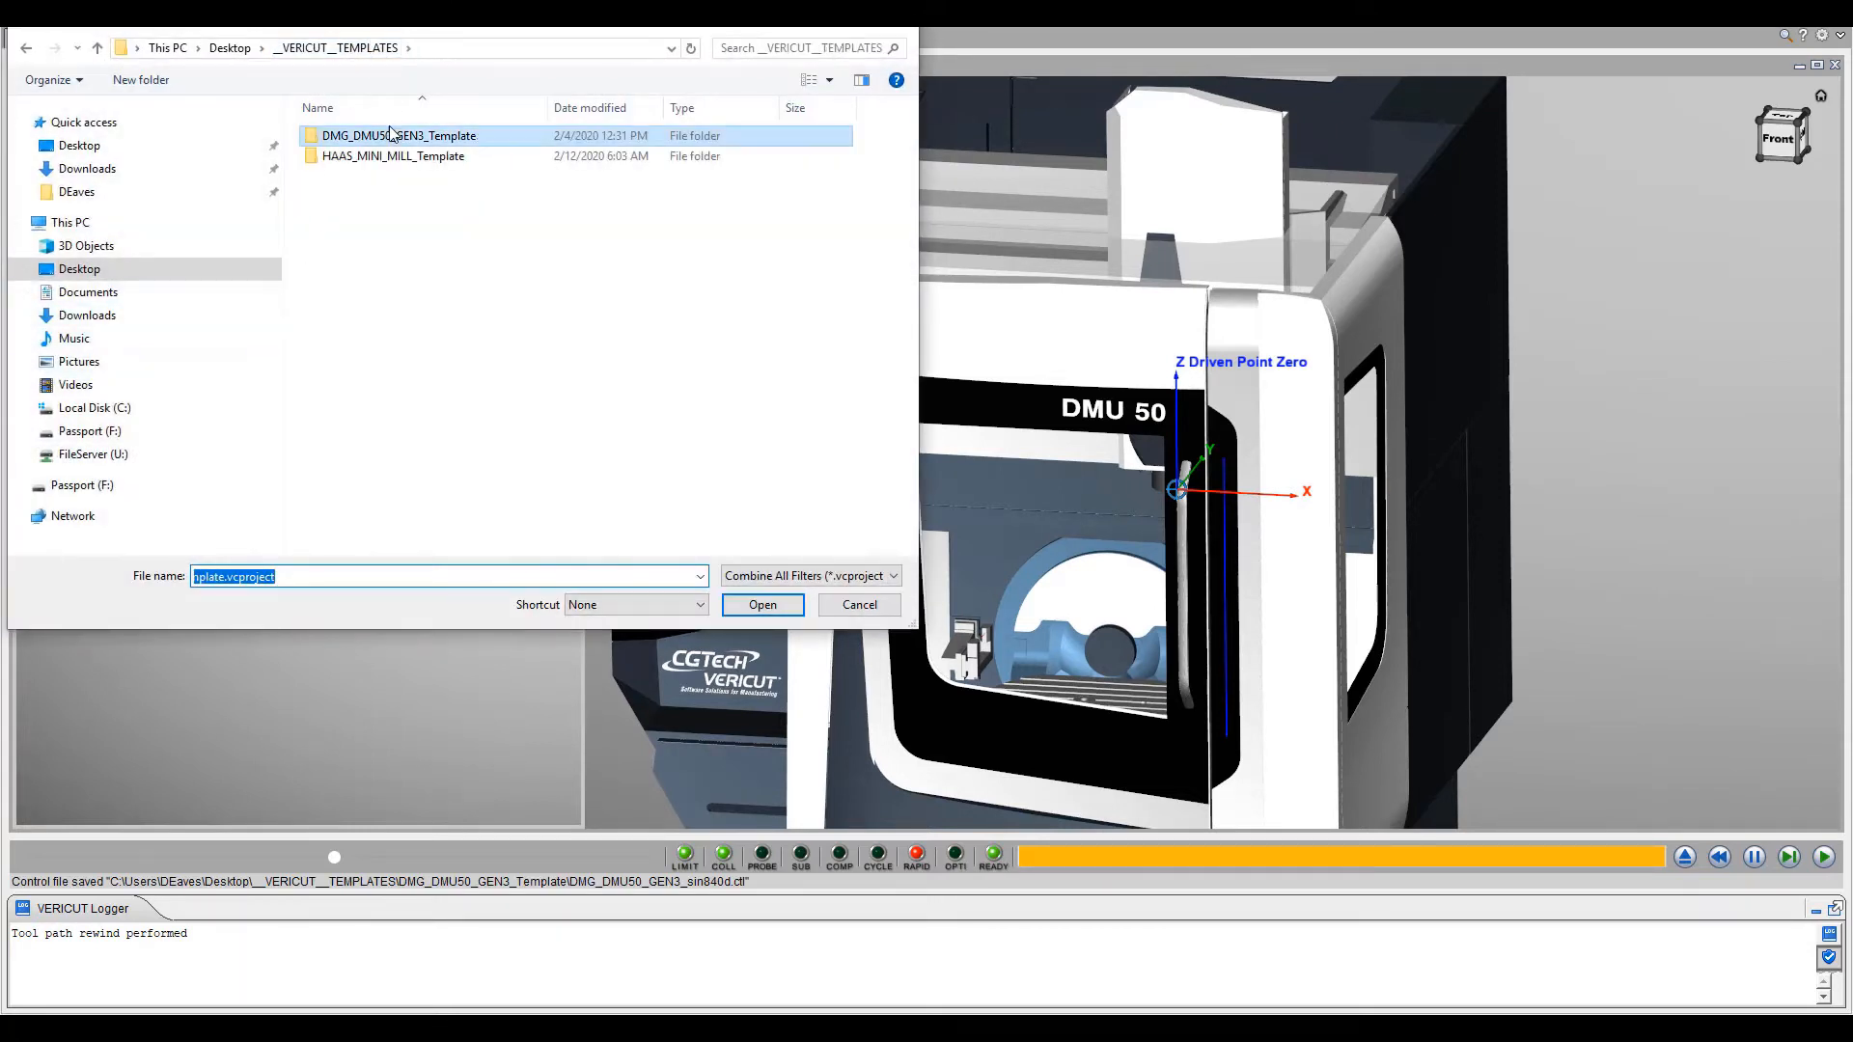
{"action": "double_click", "coordinate": [390, 156]}
{"action": "double_click", "coordinate": [391, 136]}
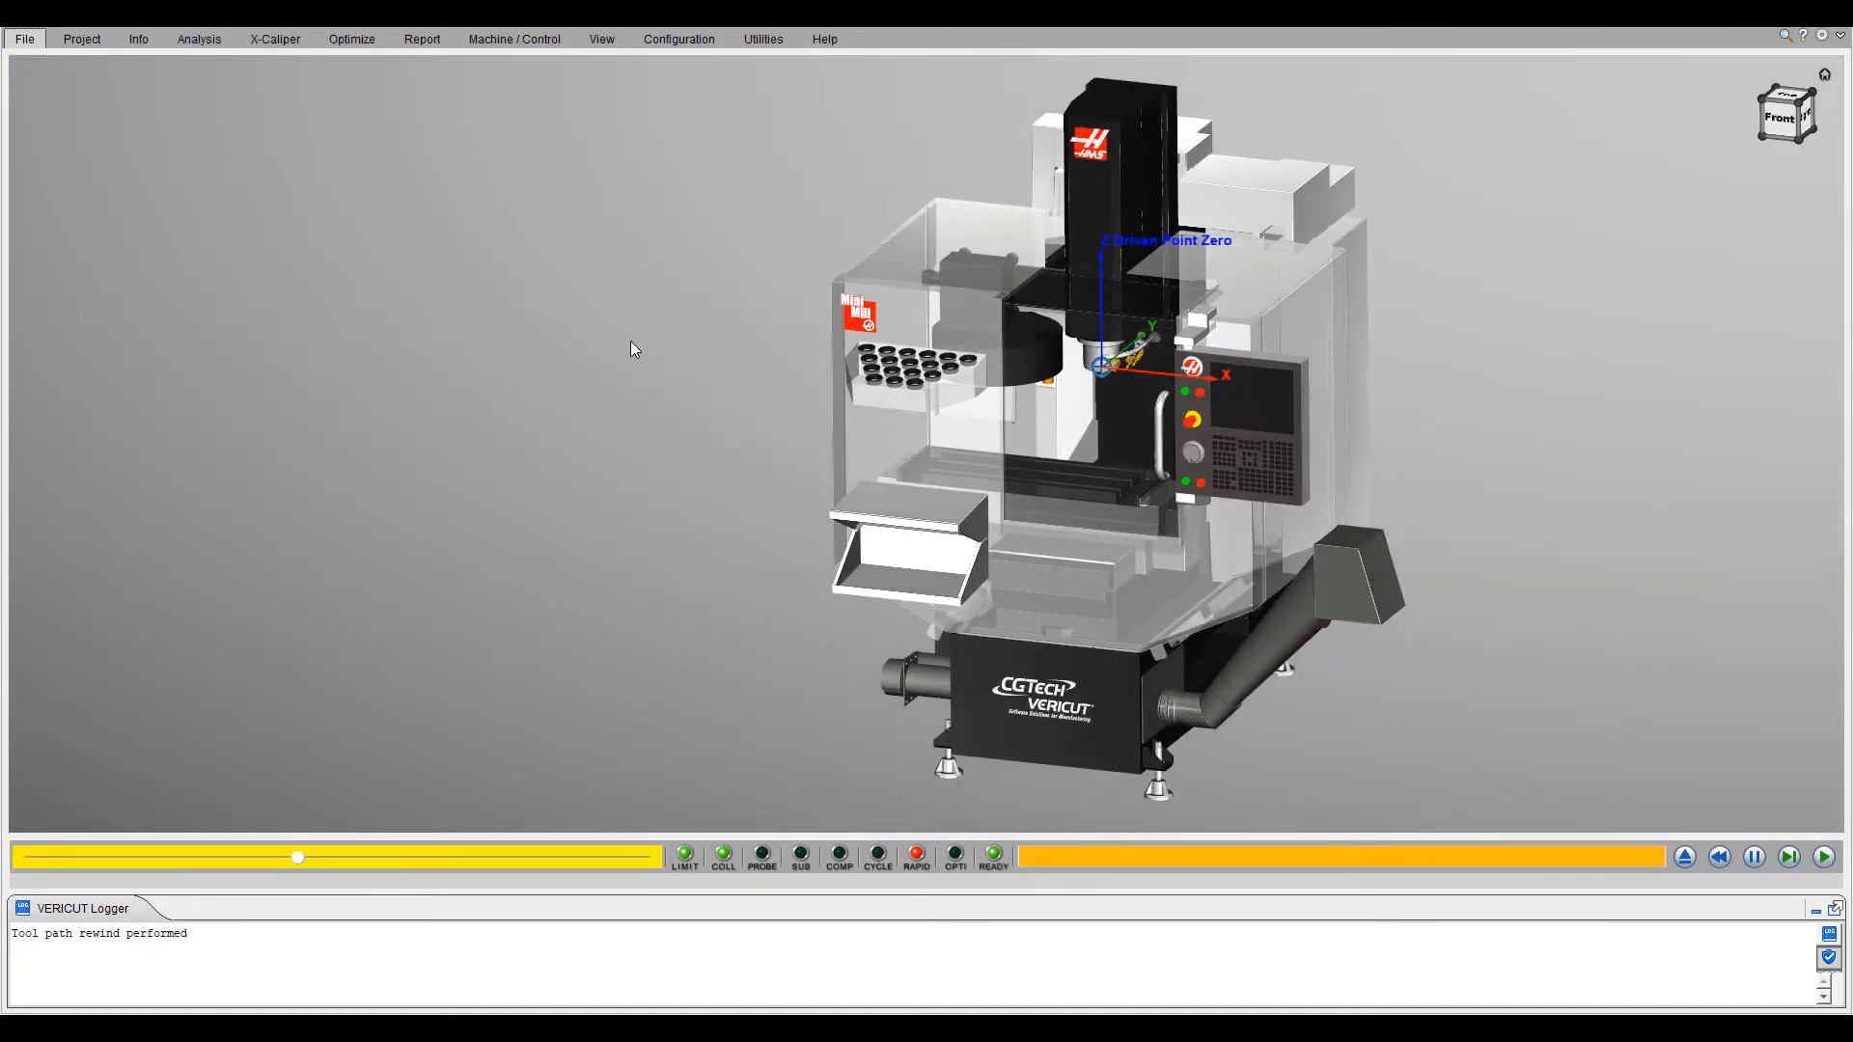
- Add a narrowed workpiece view in a corner of the Haas Mini Mill template's machine view and save all project files
{"action": "right_click", "coordinate": [608, 338]}
{"action": "mouse_move", "coordinate": [734, 409]}
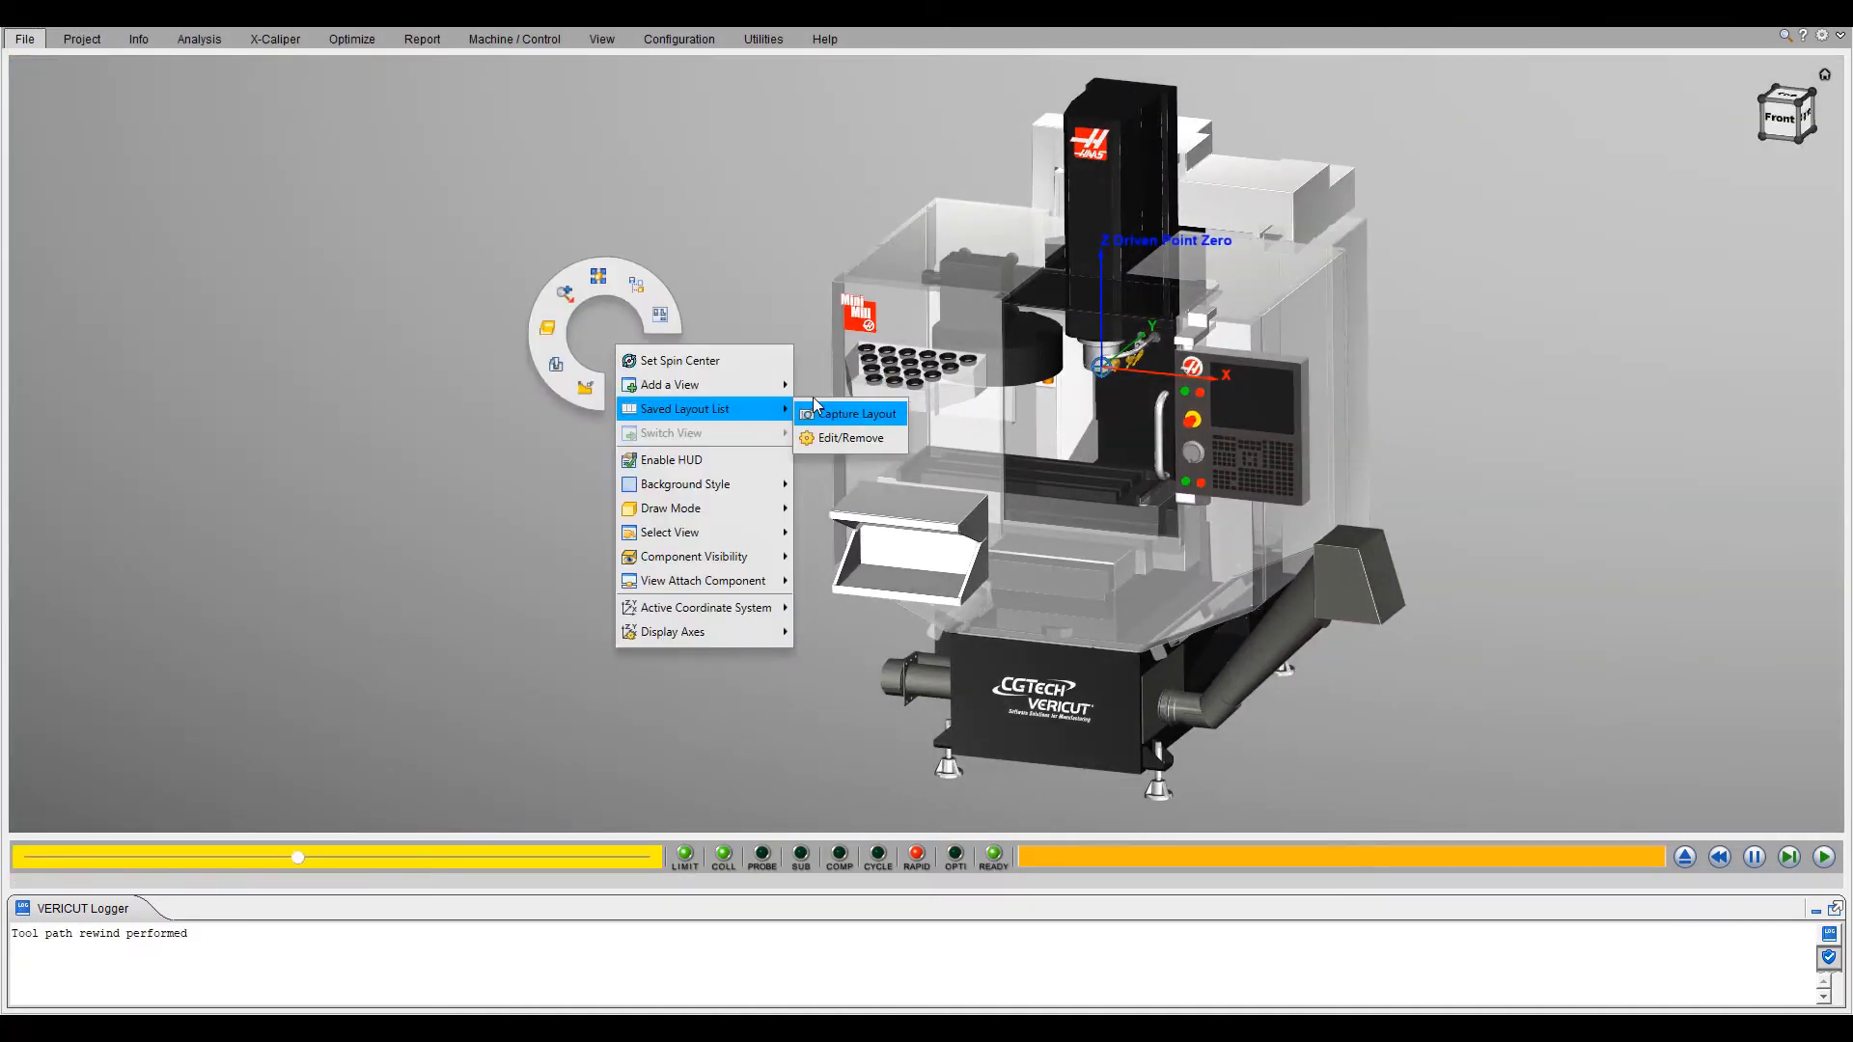
{"action": "left_click", "coordinate": [827, 389]}
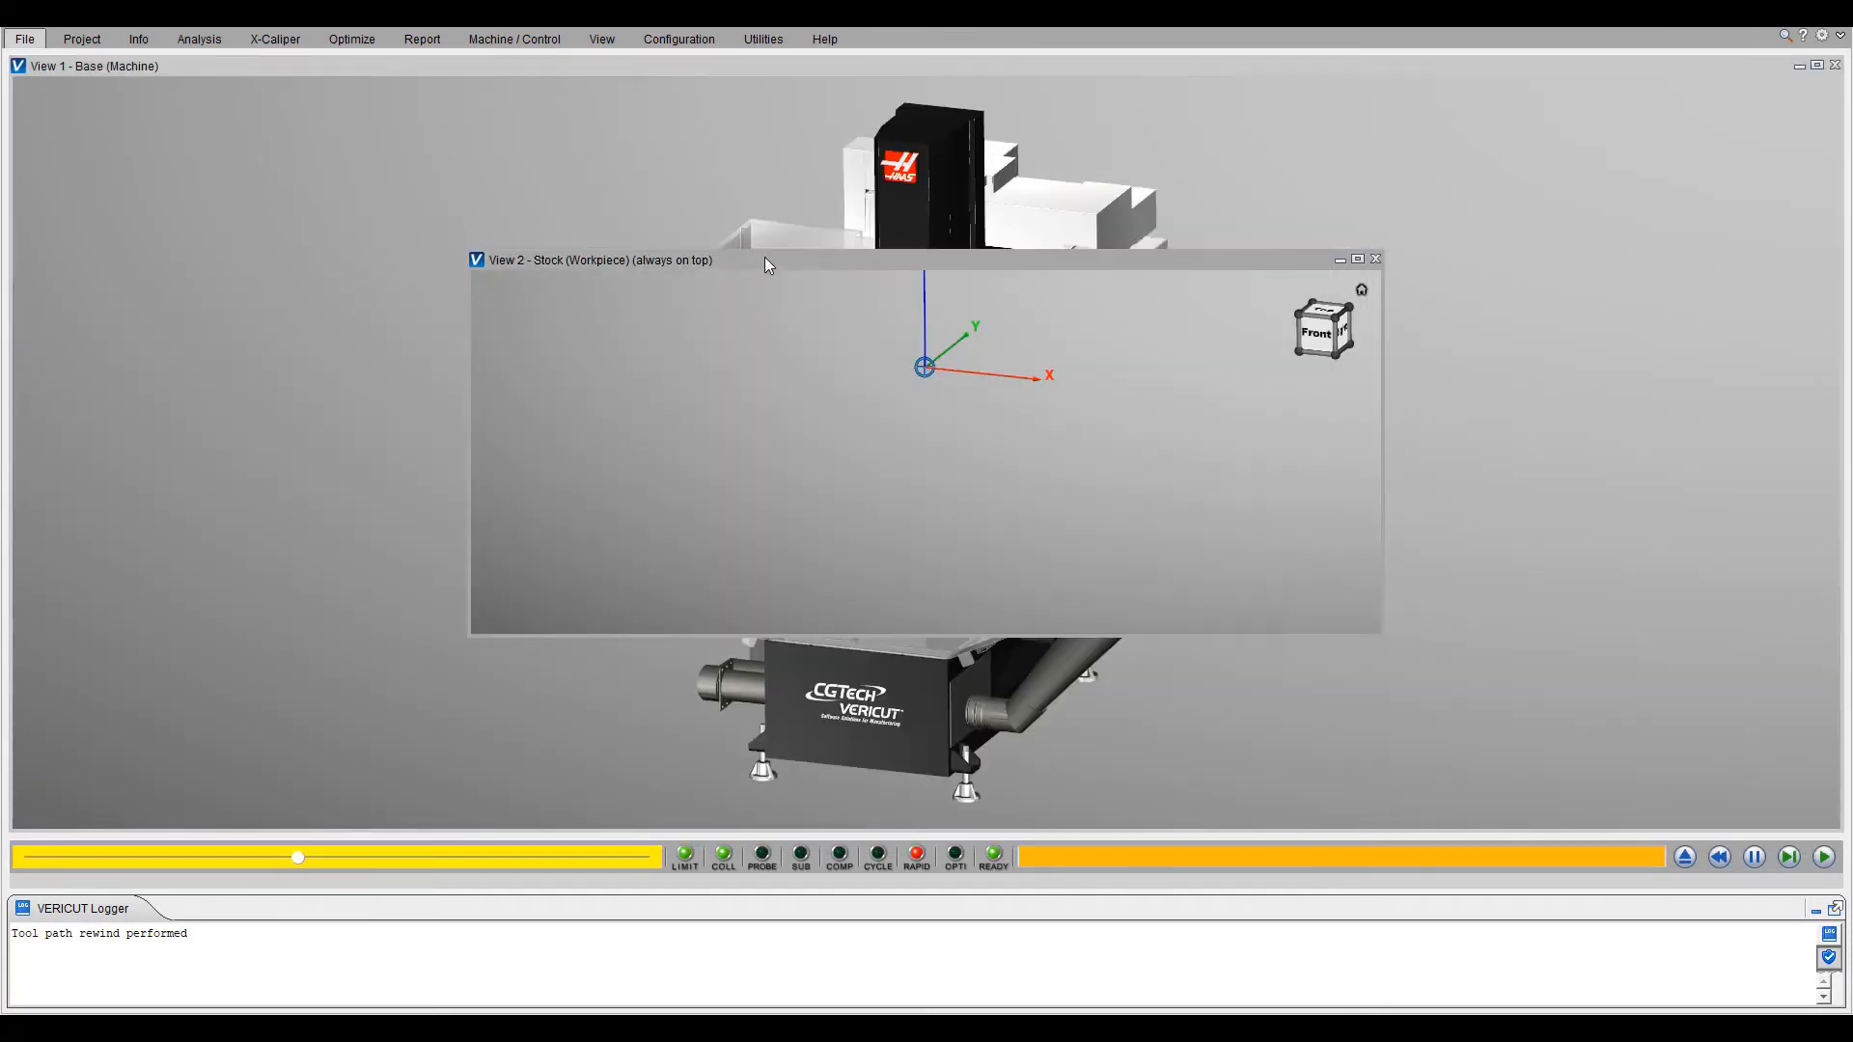
{"action": "left_click_drag", "start_coordinate": [765, 257], "coordinate": [310, 448]}
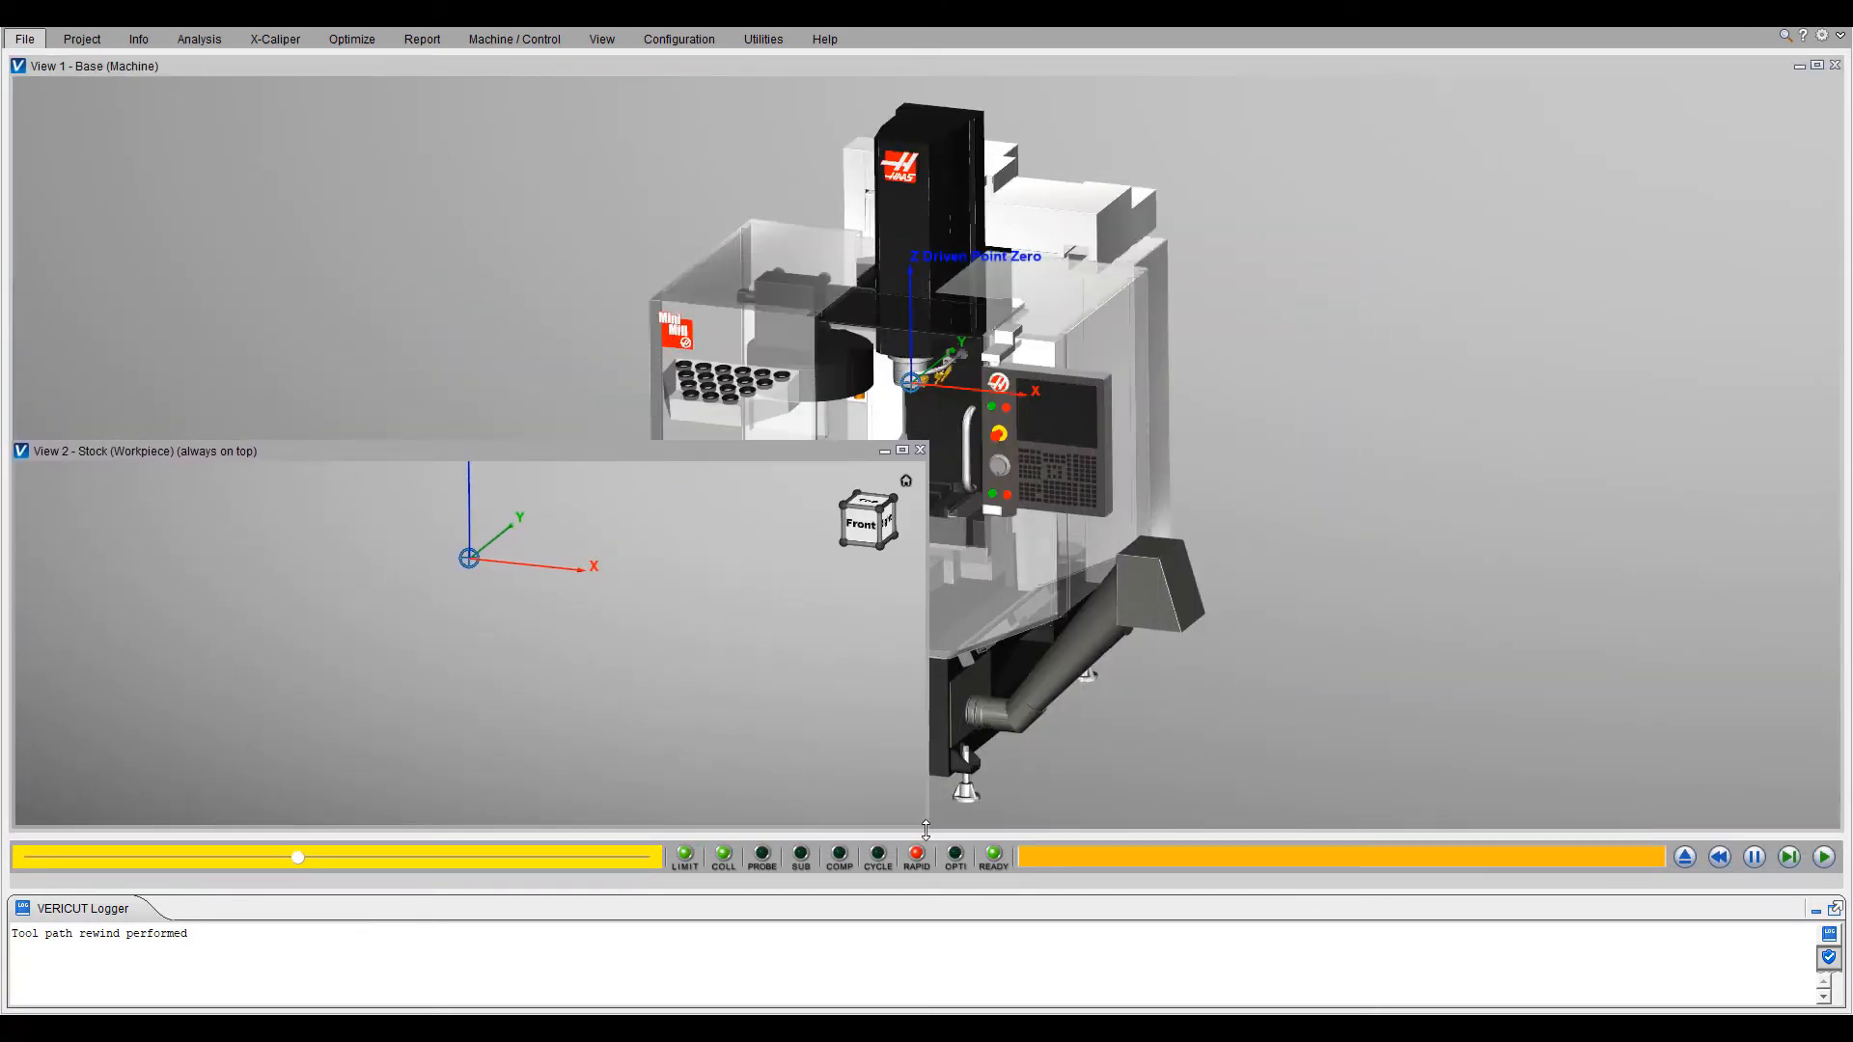
{"action": "left_click_drag", "start_coordinate": [927, 828], "coordinate": [583, 828]}
{"action": "scroll", "coordinate": [901, 668], "scroll_direction": "up", "scroll_amount": 4}
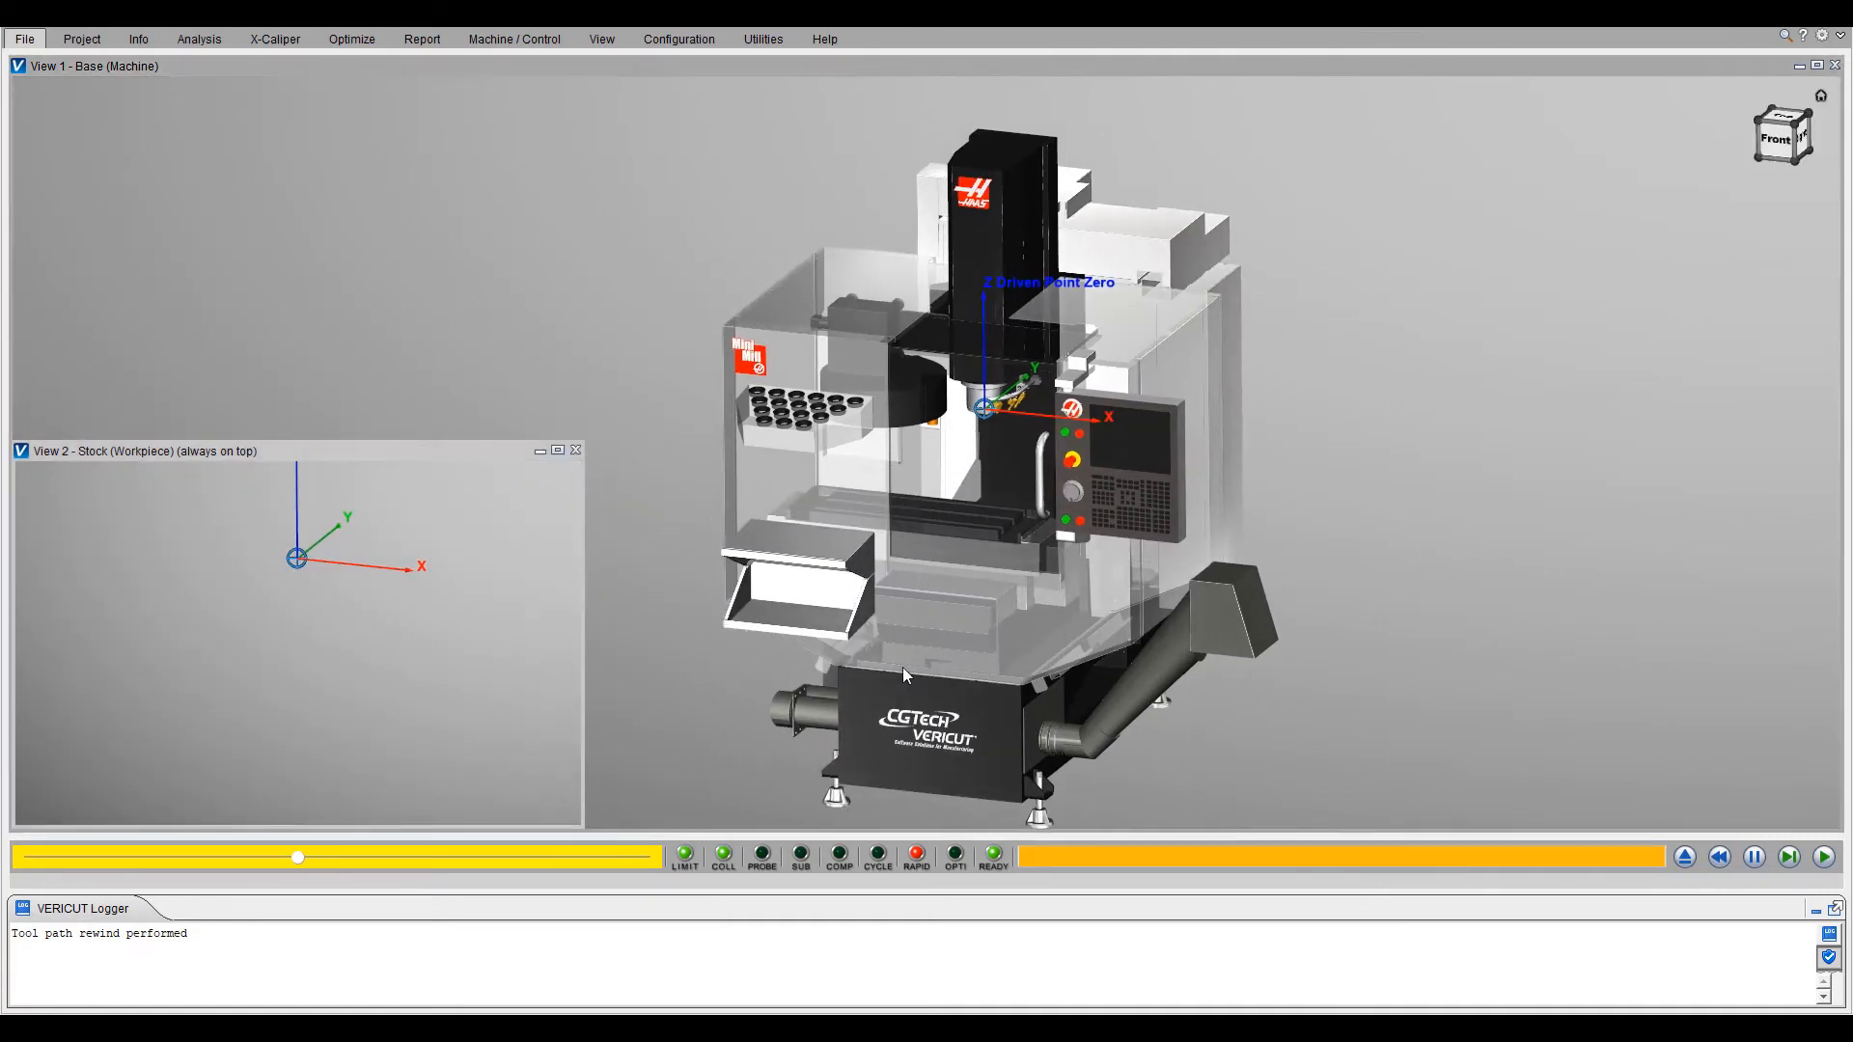
{"action": "left_click", "coordinate": [55, 27]}
{"action": "left_click", "coordinate": [61, 90]}
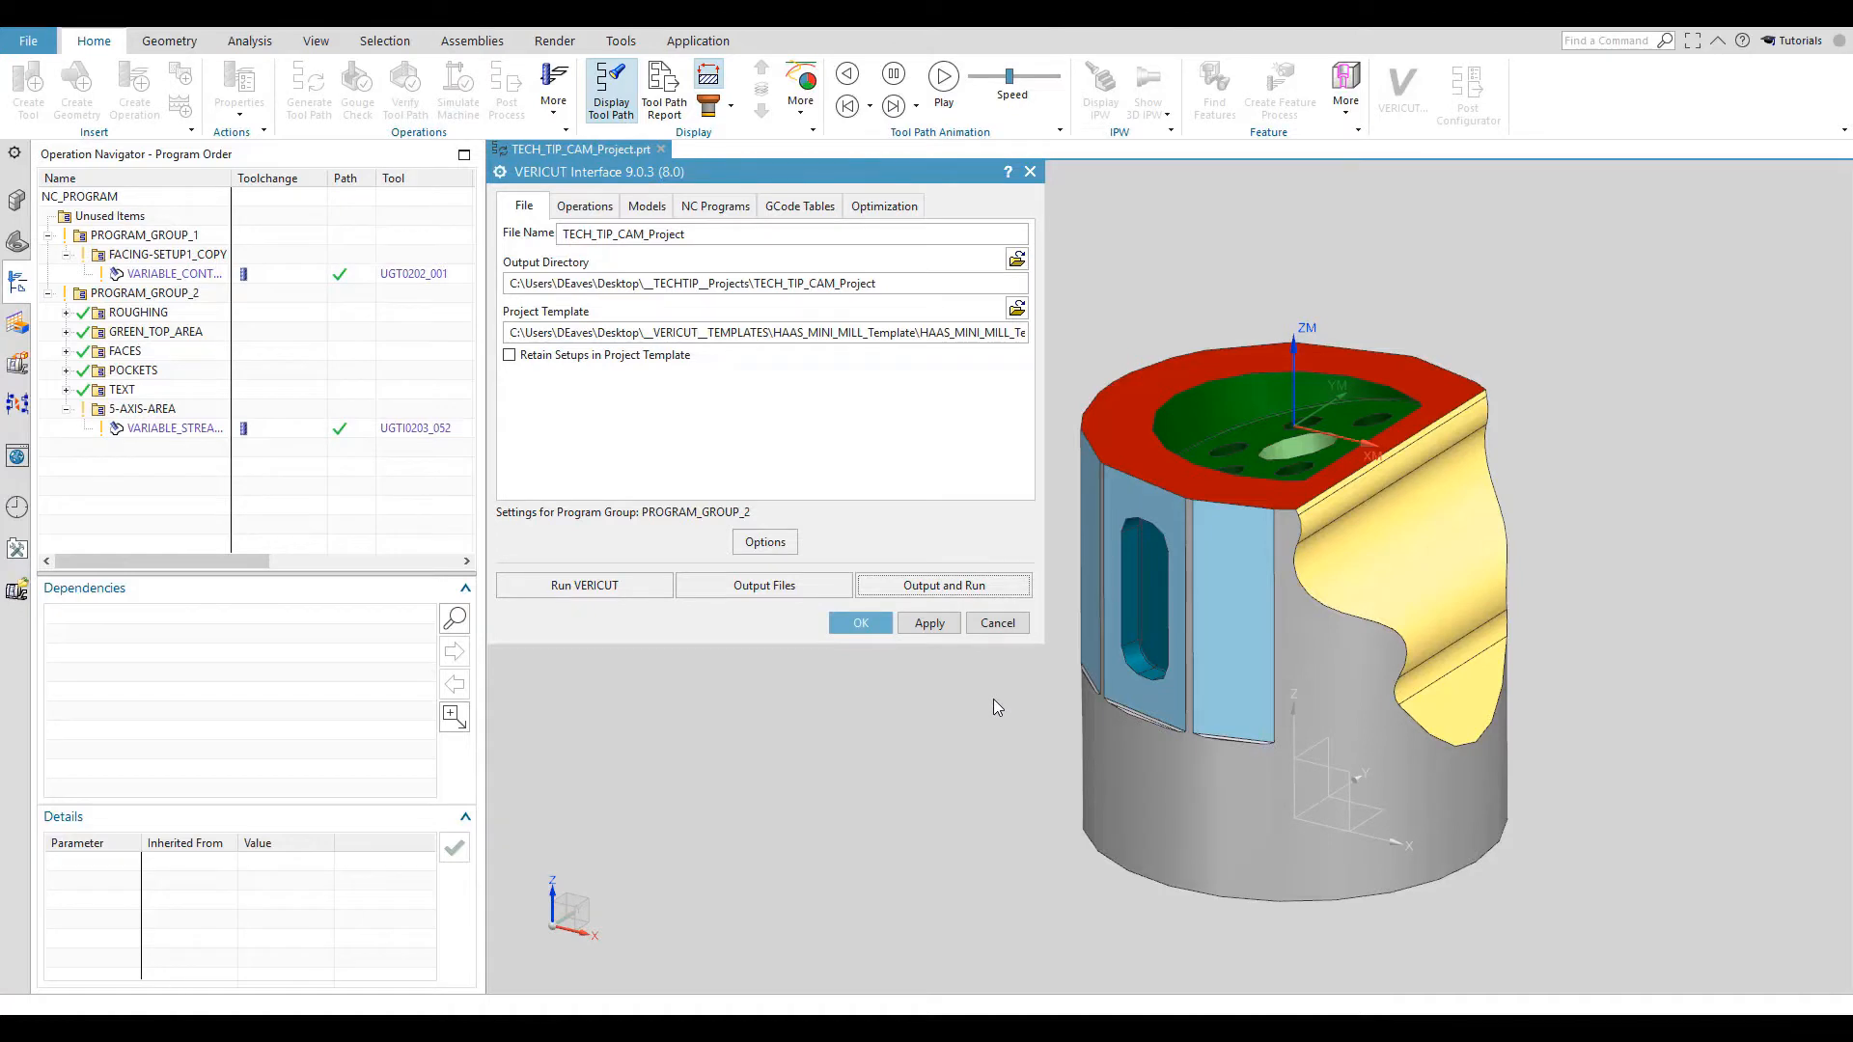
- Close the VERICUT interface and open the holder definition of the ball mill used by the VARIABLE_STREAMLINE operation
{"action": "left_click", "coordinate": [860, 624]}
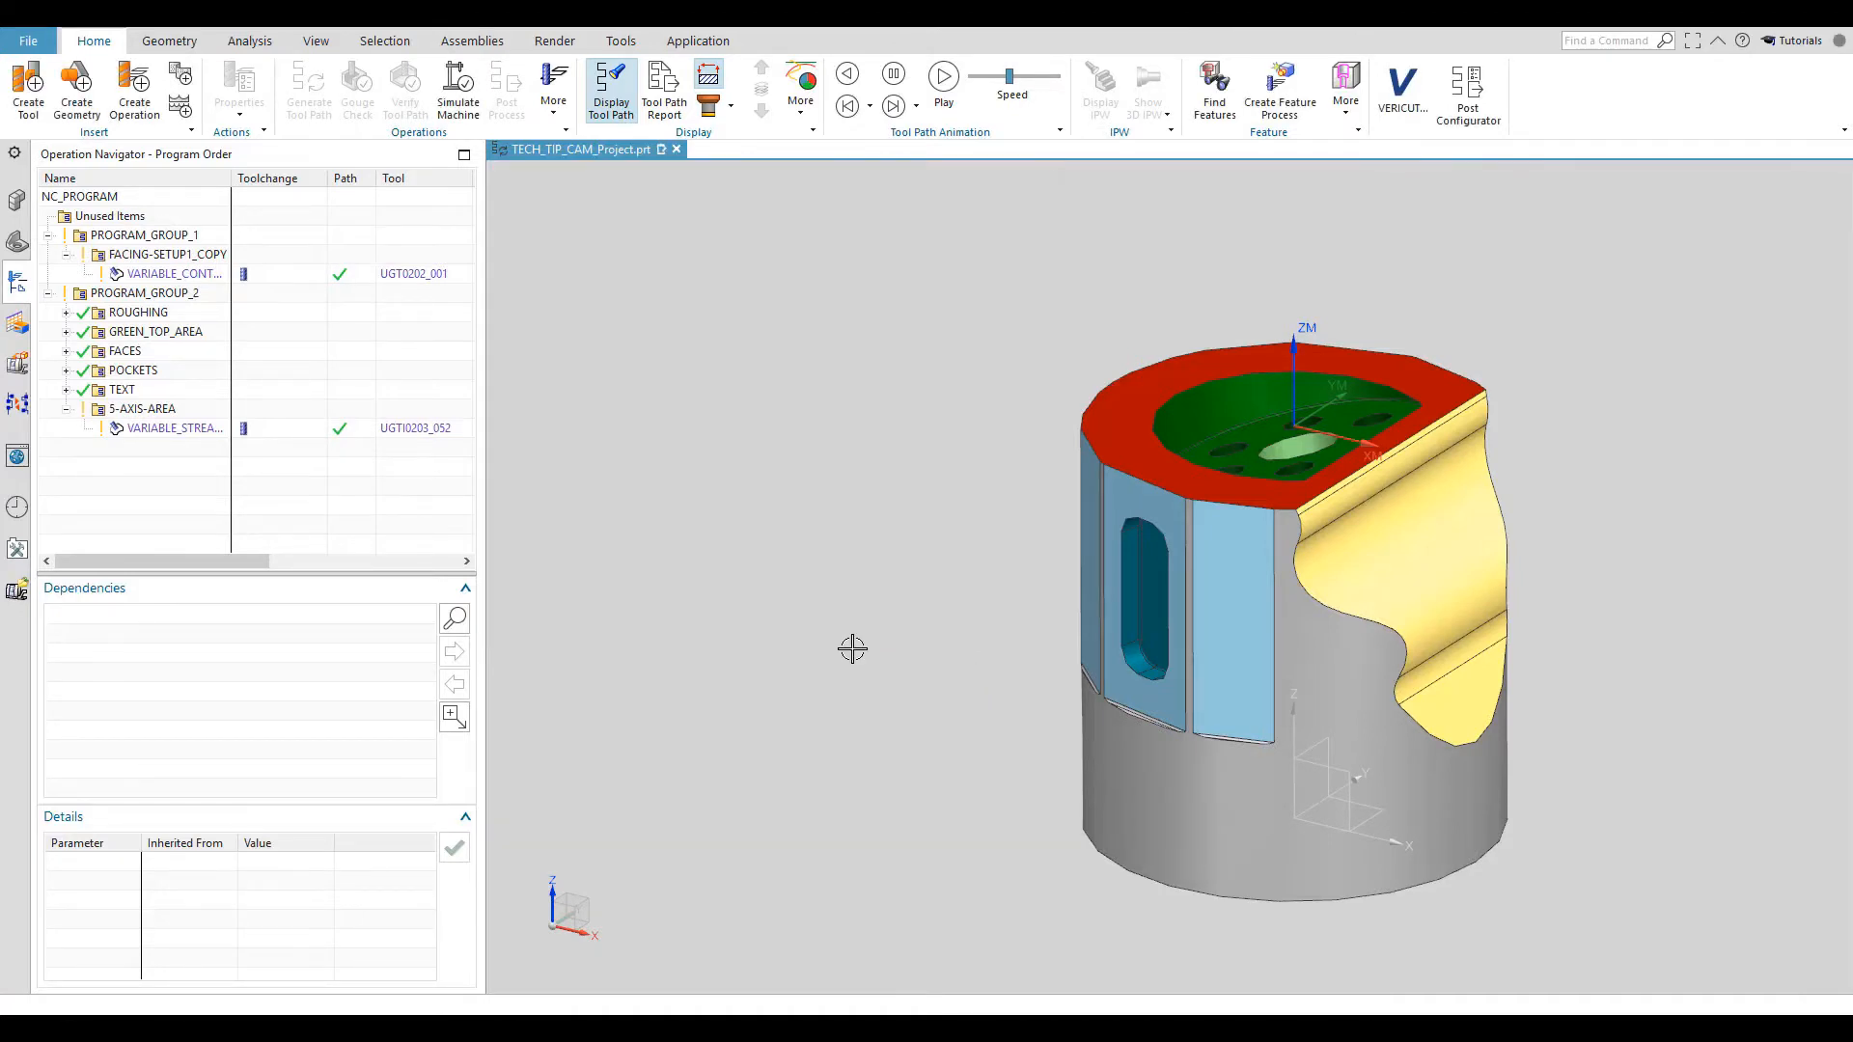
{"action": "double_click", "coordinate": [172, 428]}
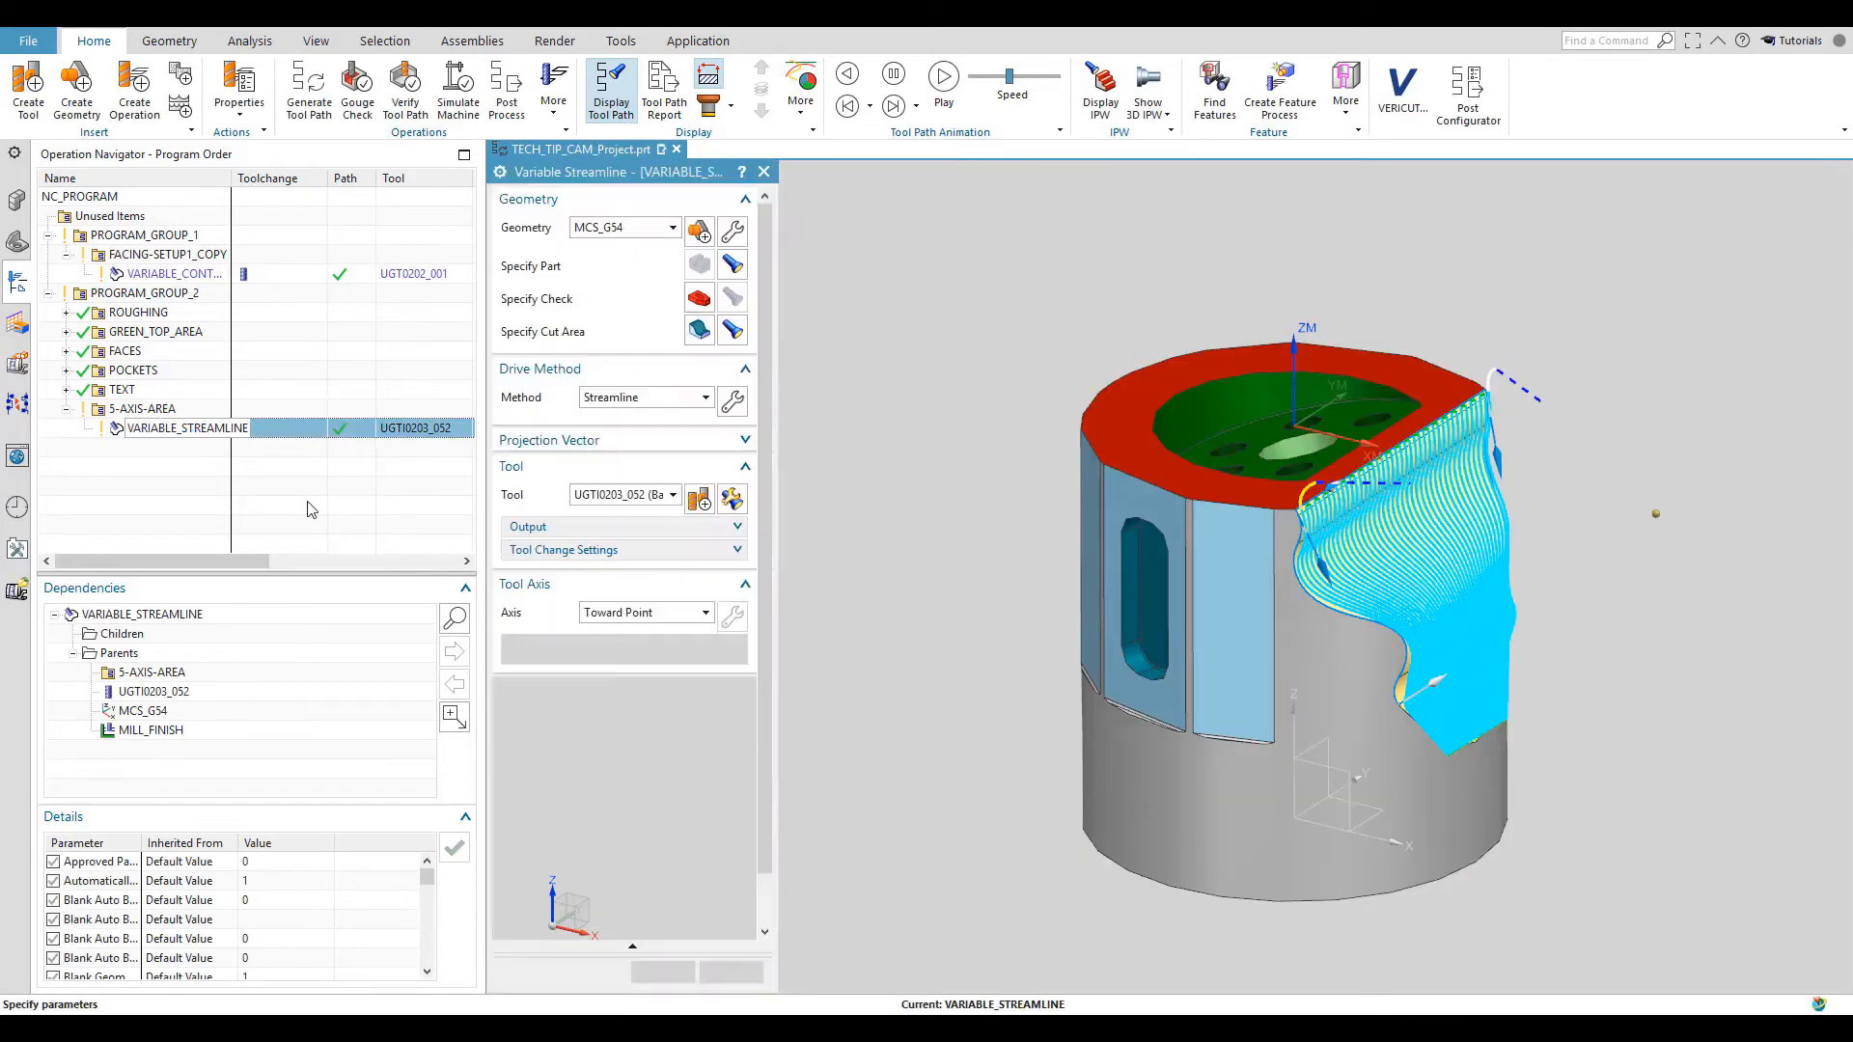
{"action": "left_click", "coordinate": [748, 498]}
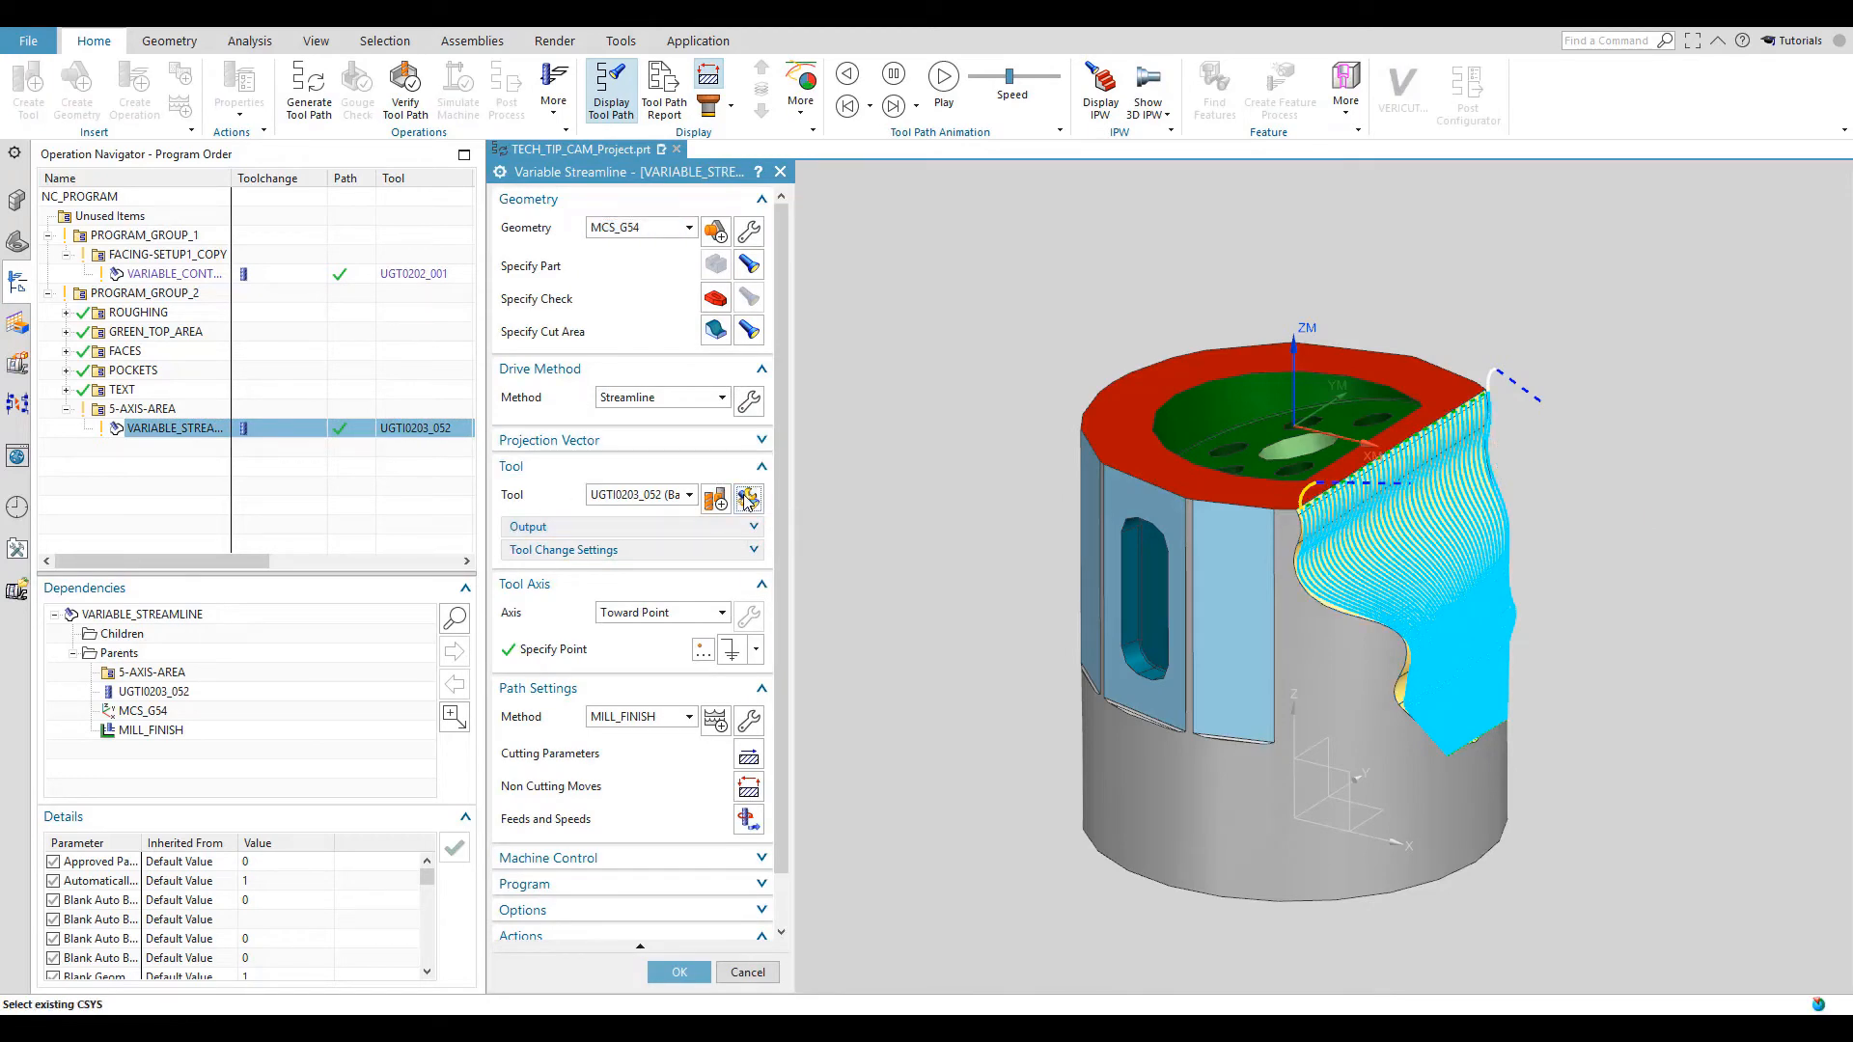
{"action": "scroll", "coordinate": [1016, 547], "scroll_direction": "up", "scroll_amount": 5}
{"action": "scroll", "coordinate": [1007, 551], "scroll_direction": "down", "scroll_amount": 6}
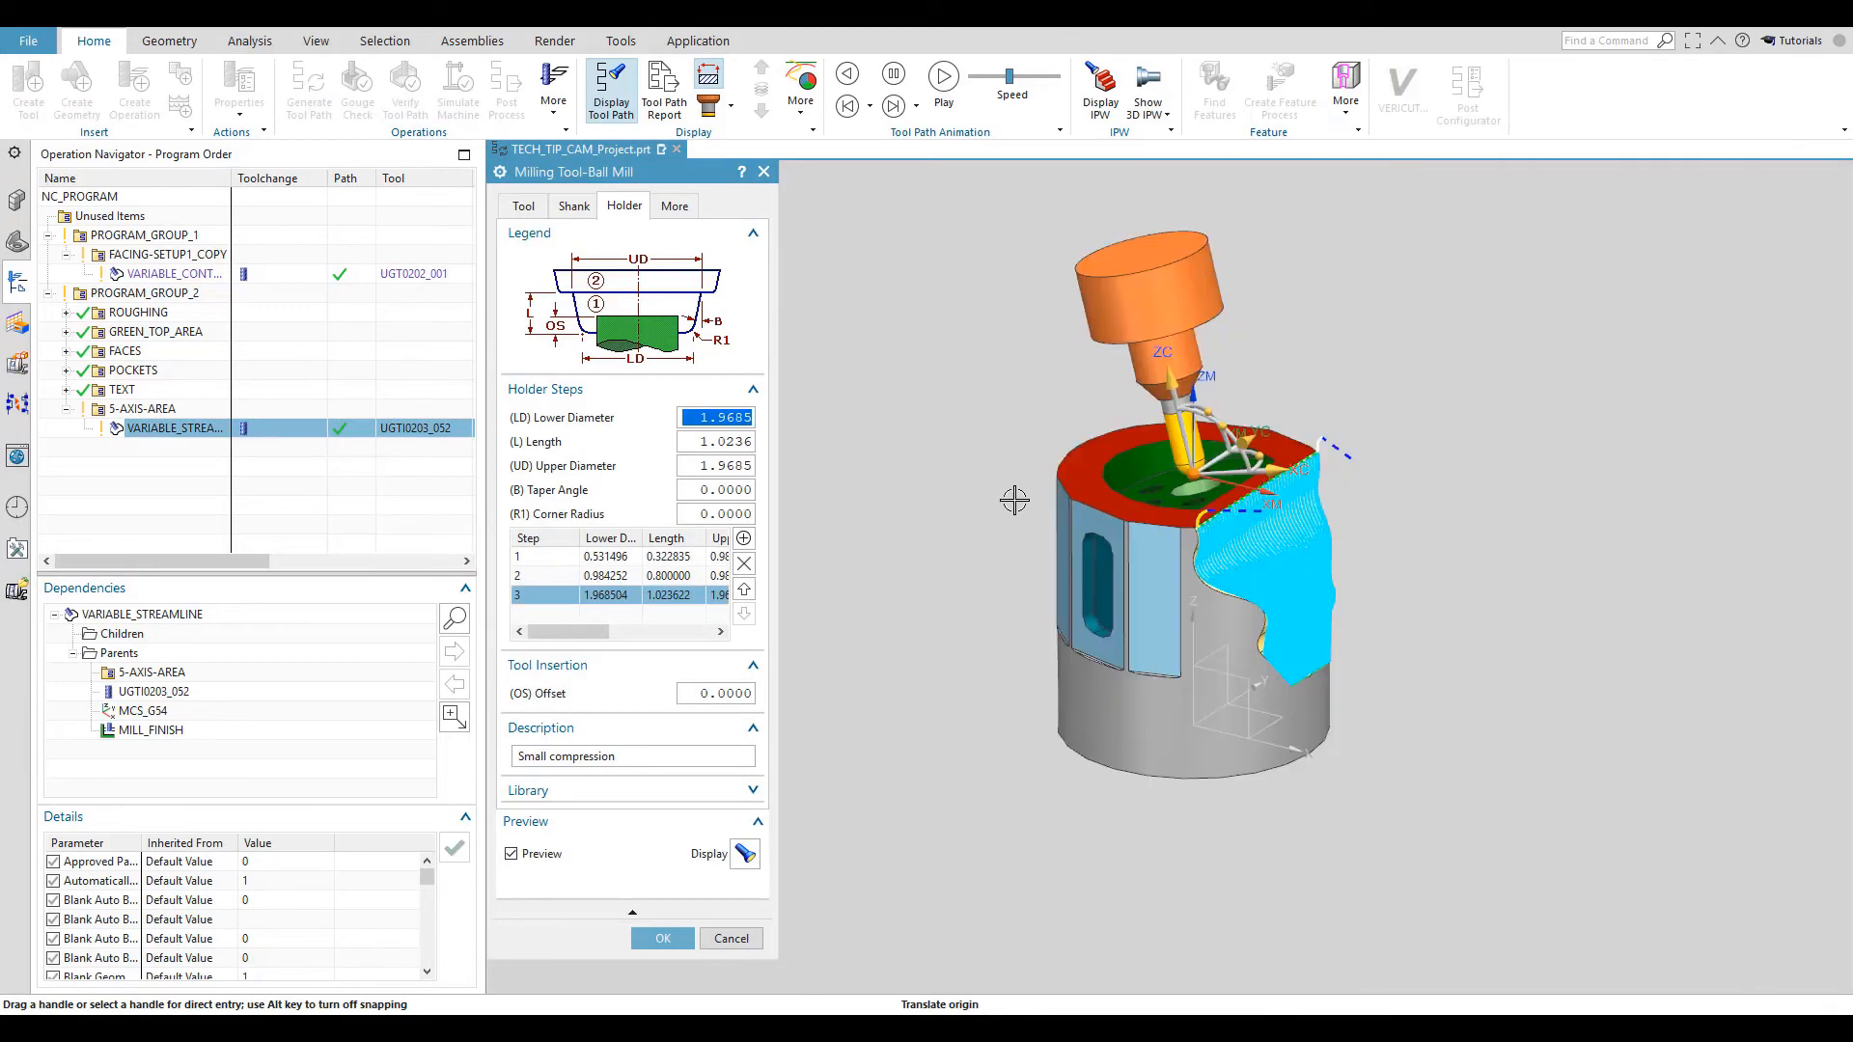
- Set the length of the tool holder's second step to 2.0 and accept the tool and operation changes
{"action": "left_click", "coordinate": [621, 577]}
{"action": "left_click", "coordinate": [707, 444]}
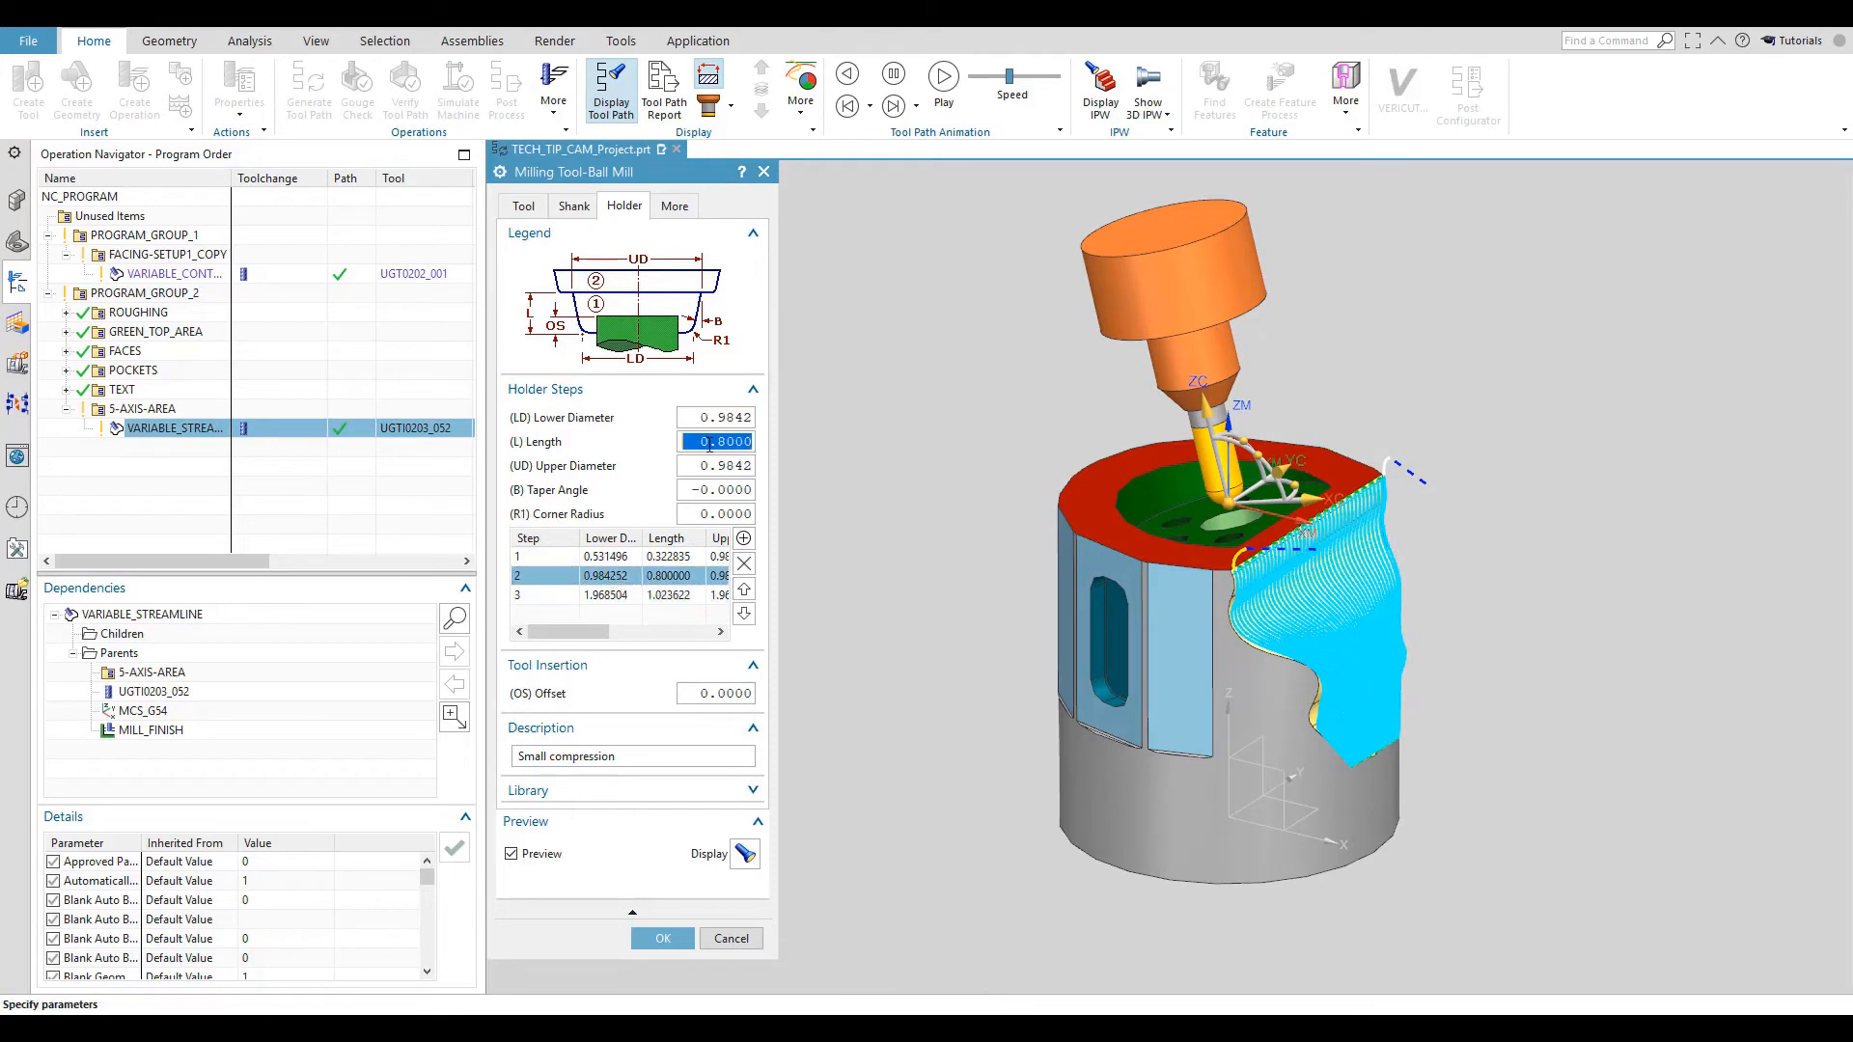
{"action": "type", "text": "2.0"}
{"action": "key", "text": "Return"}
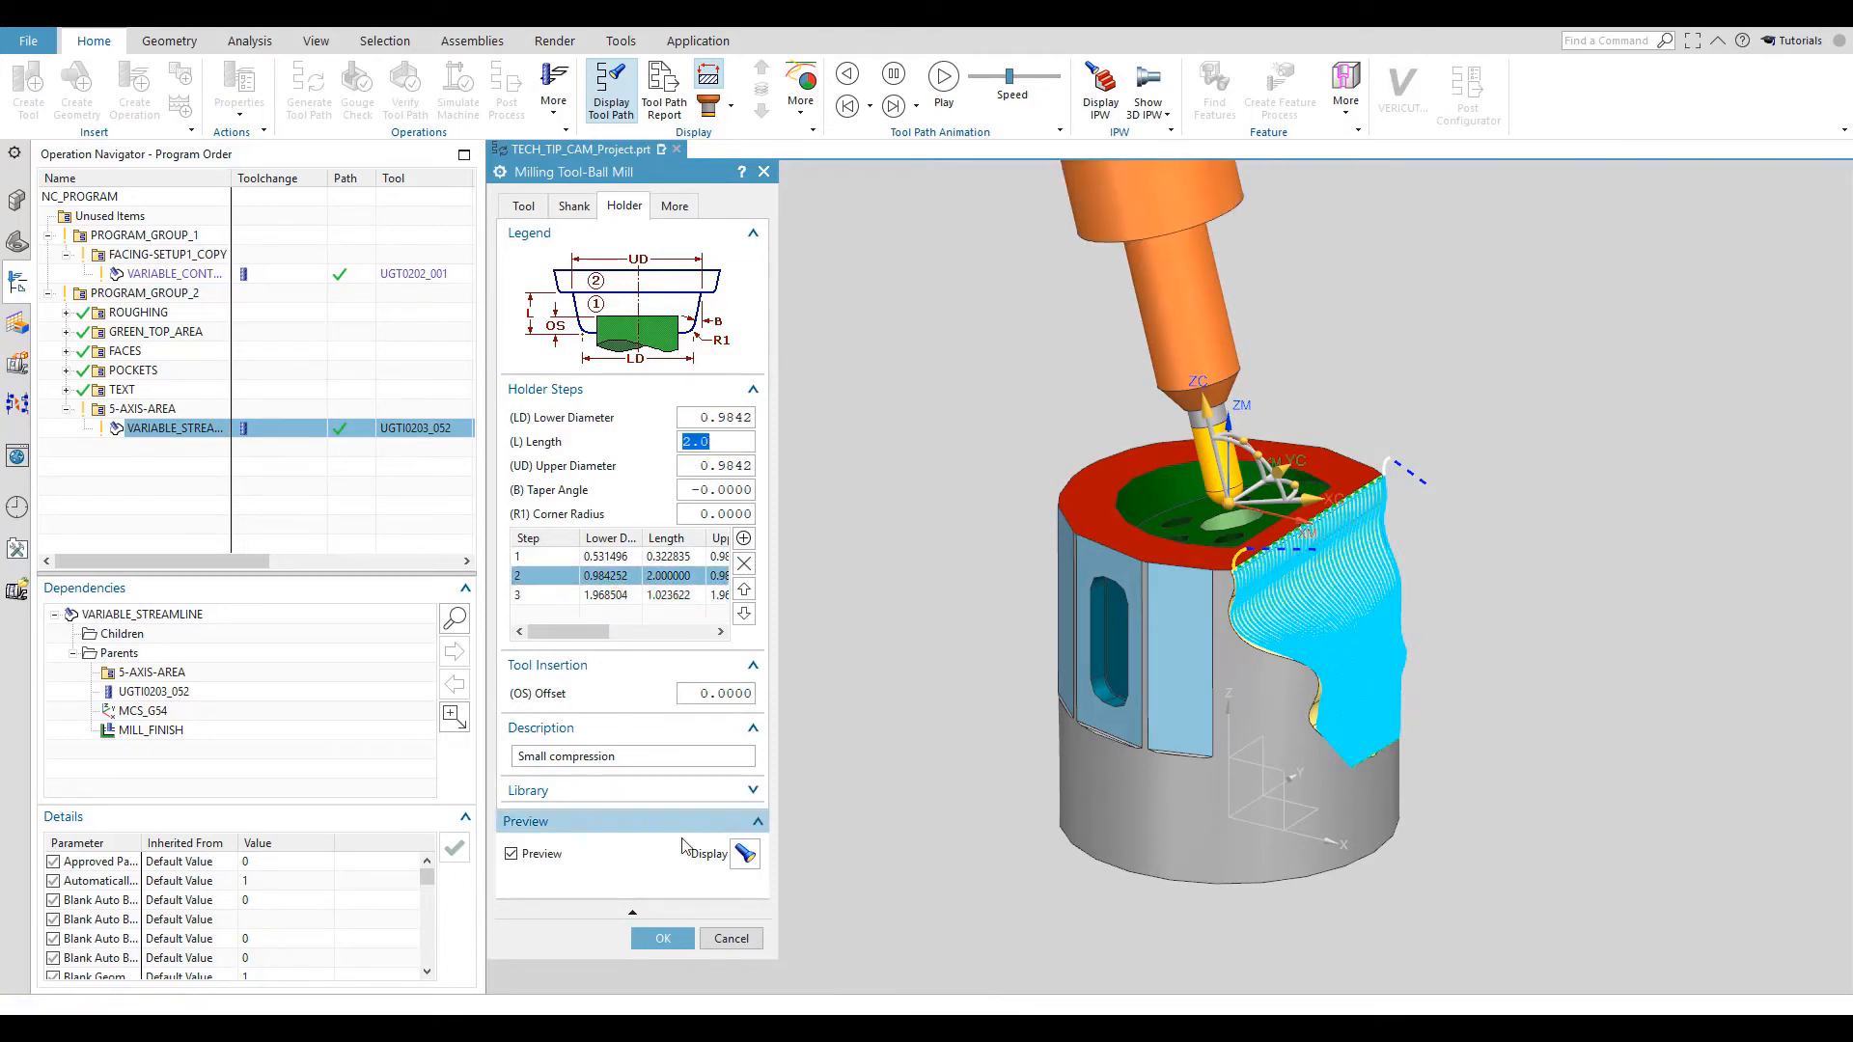
{"action": "left_click", "coordinate": [662, 940]}
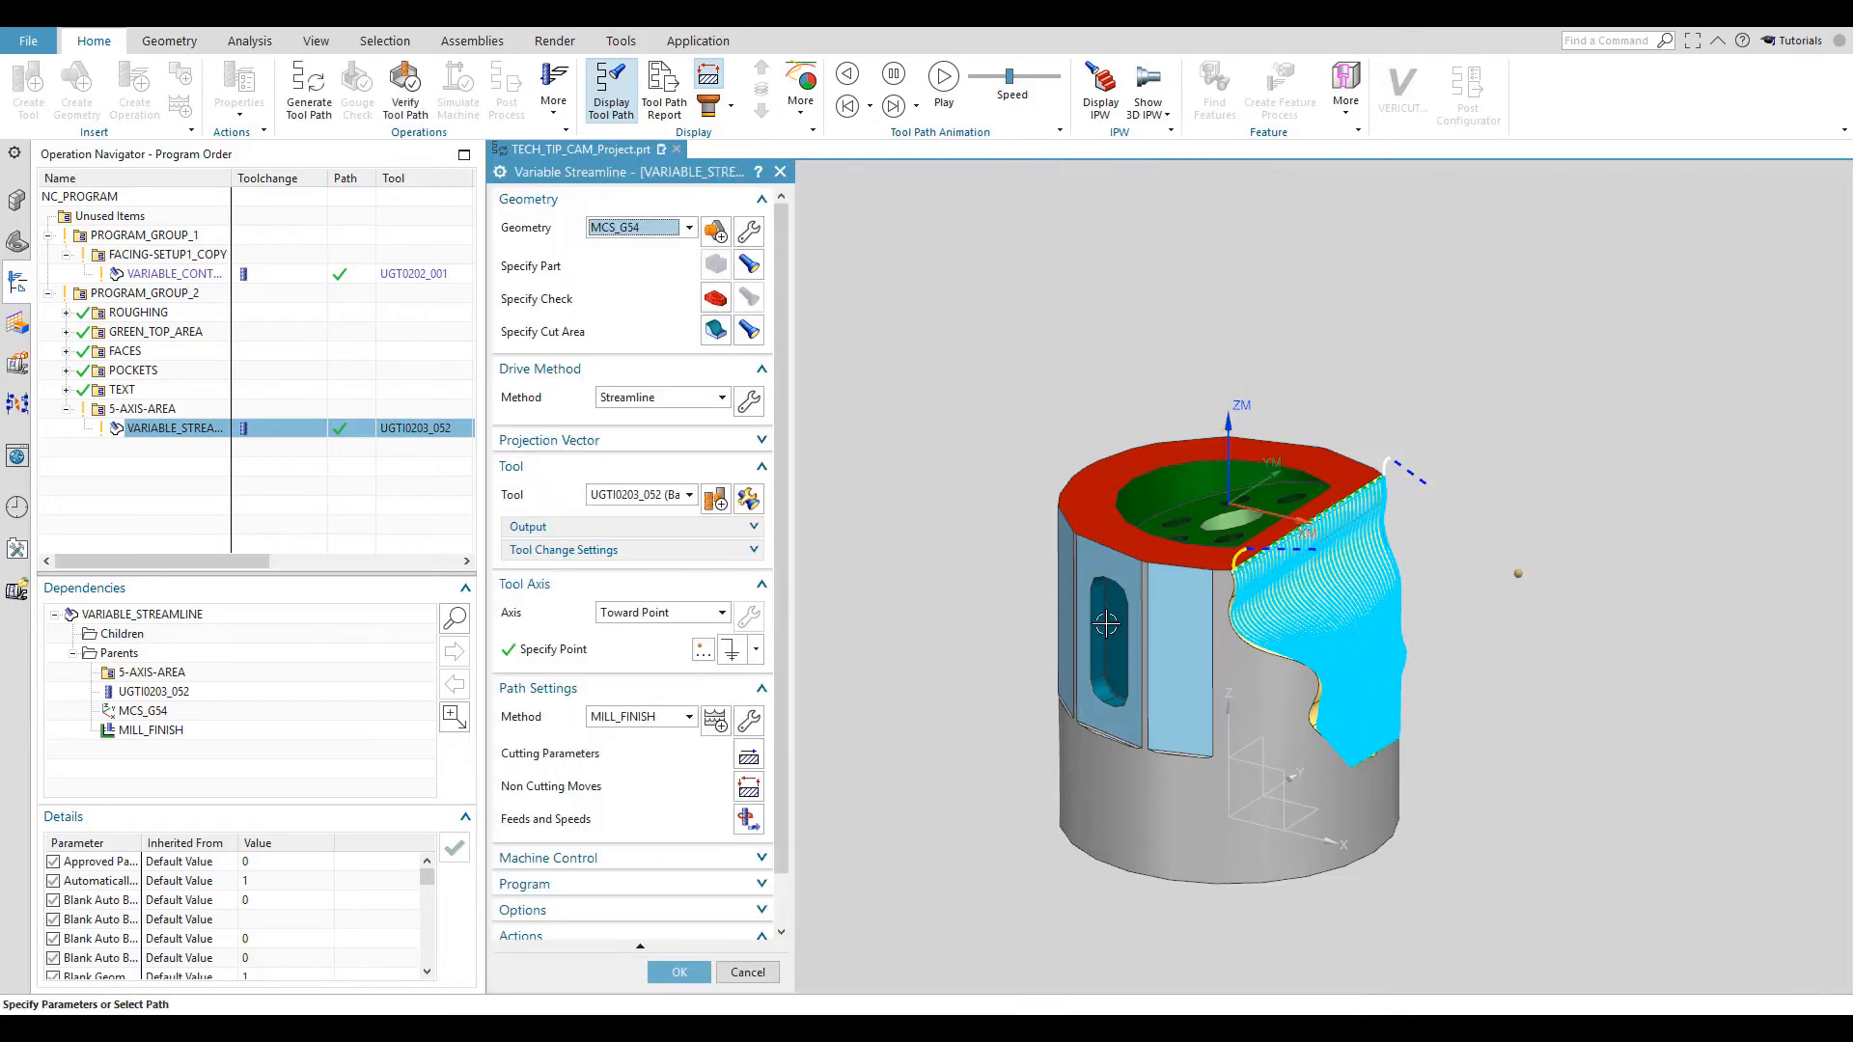
{"action": "left_click", "coordinate": [677, 971]}
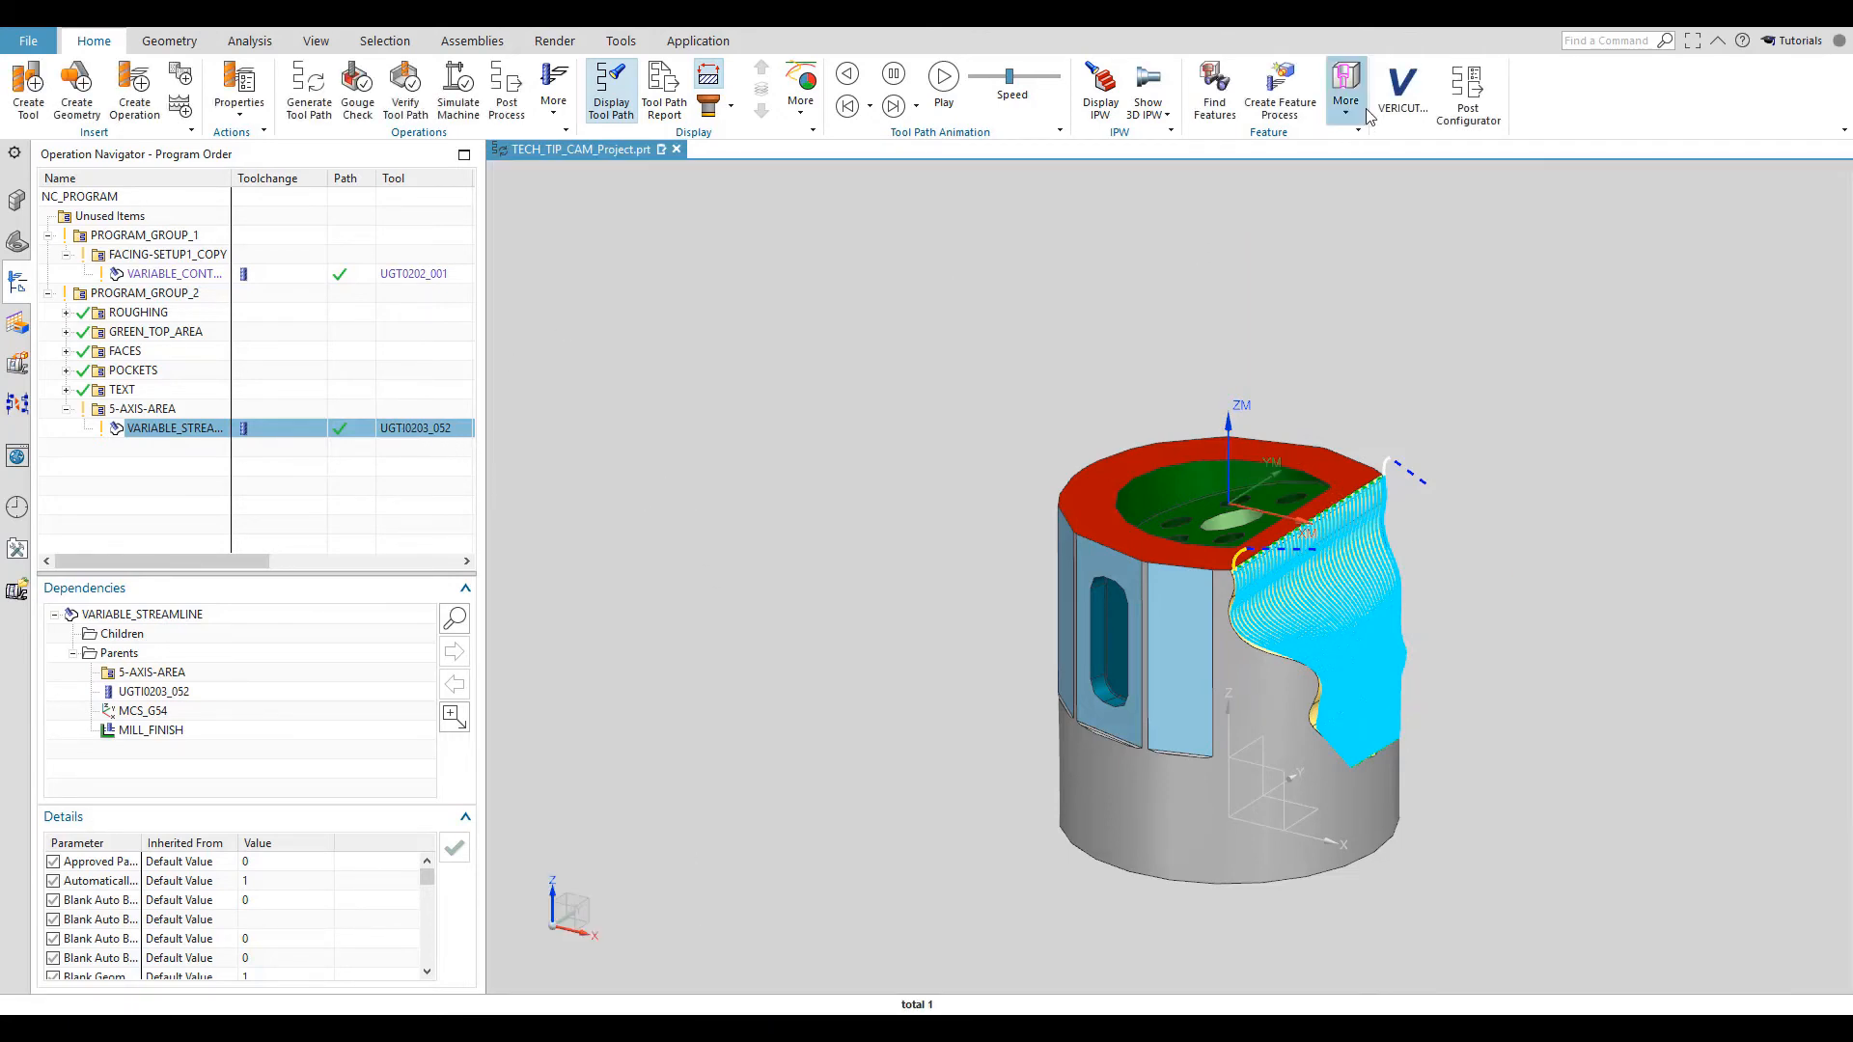
- Output TECH_TIP_CAM_Project to VERICUT, run it, and simulate the first setup on the Haas Mini Mill
{"action": "left_click", "coordinate": [1402, 89]}
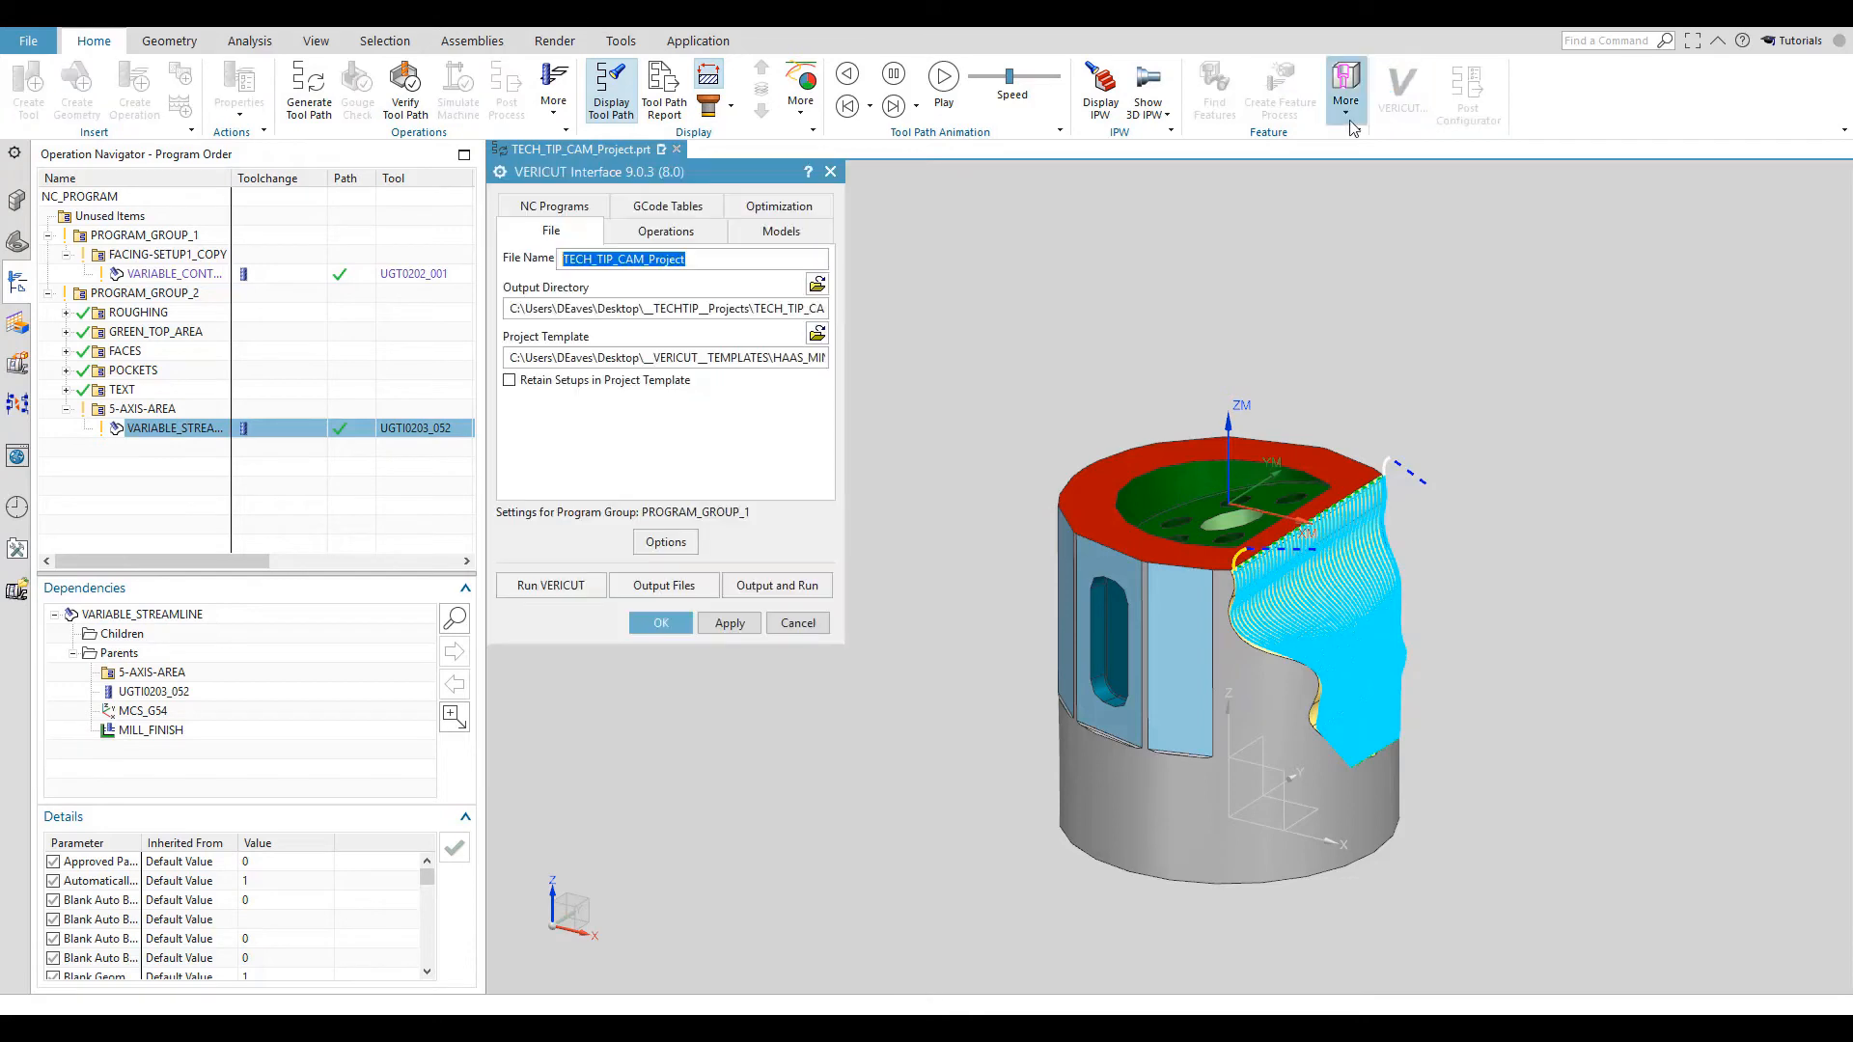
{"action": "left_click", "coordinate": [777, 587]}
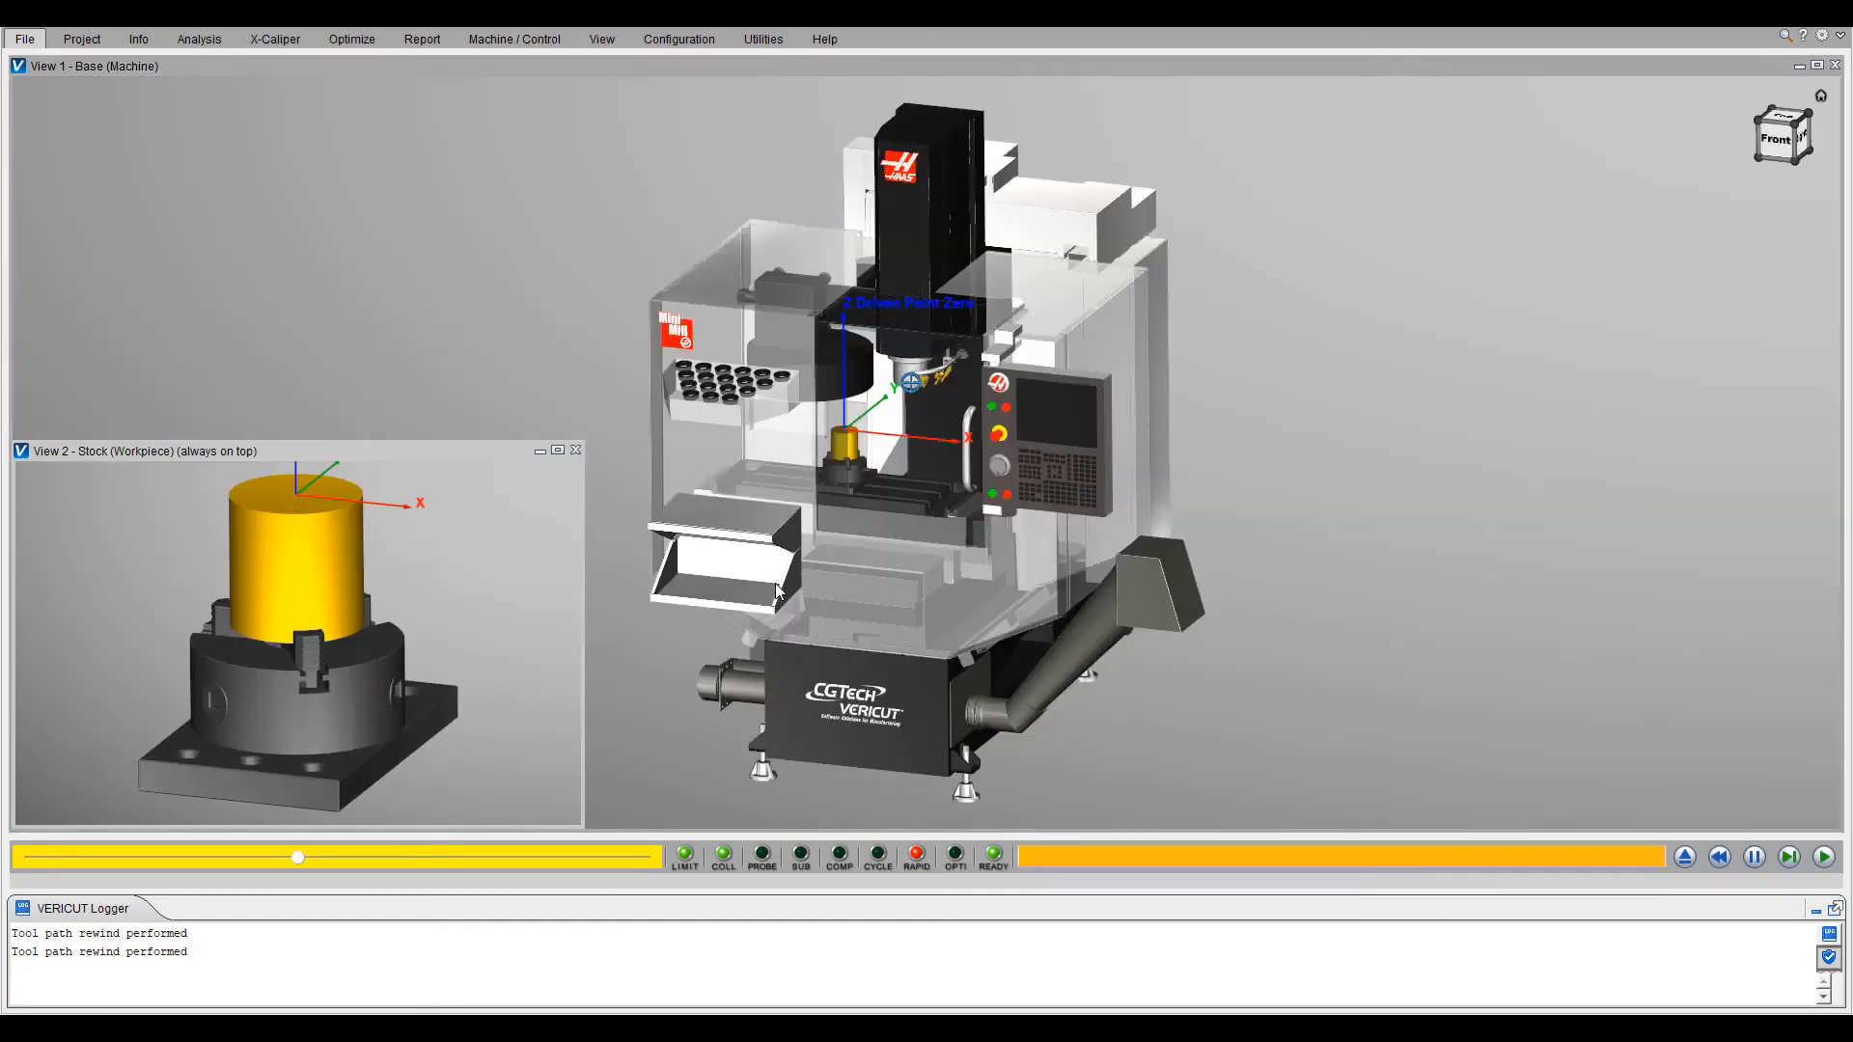
{"action": "scroll", "coordinate": [583, 408], "scroll_direction": "up", "scroll_amount": 3}
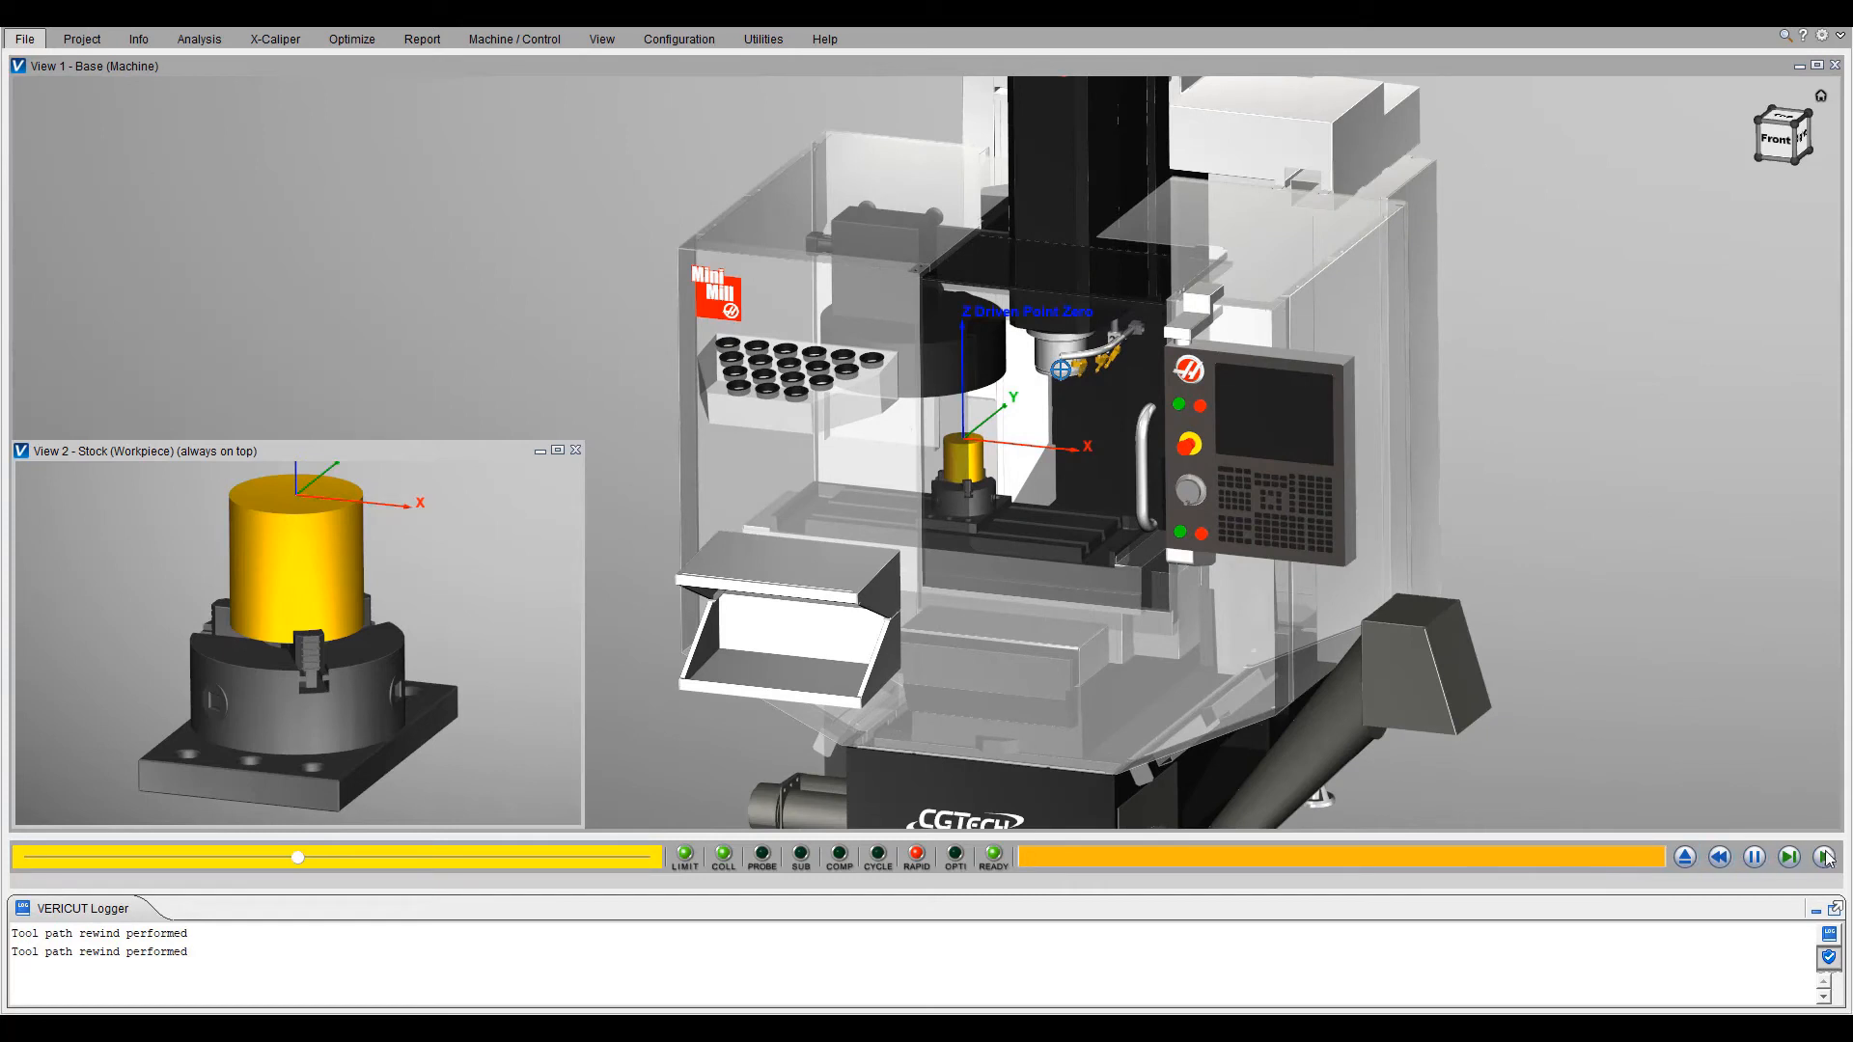
{"action": "left_click", "coordinate": [1821, 859]}
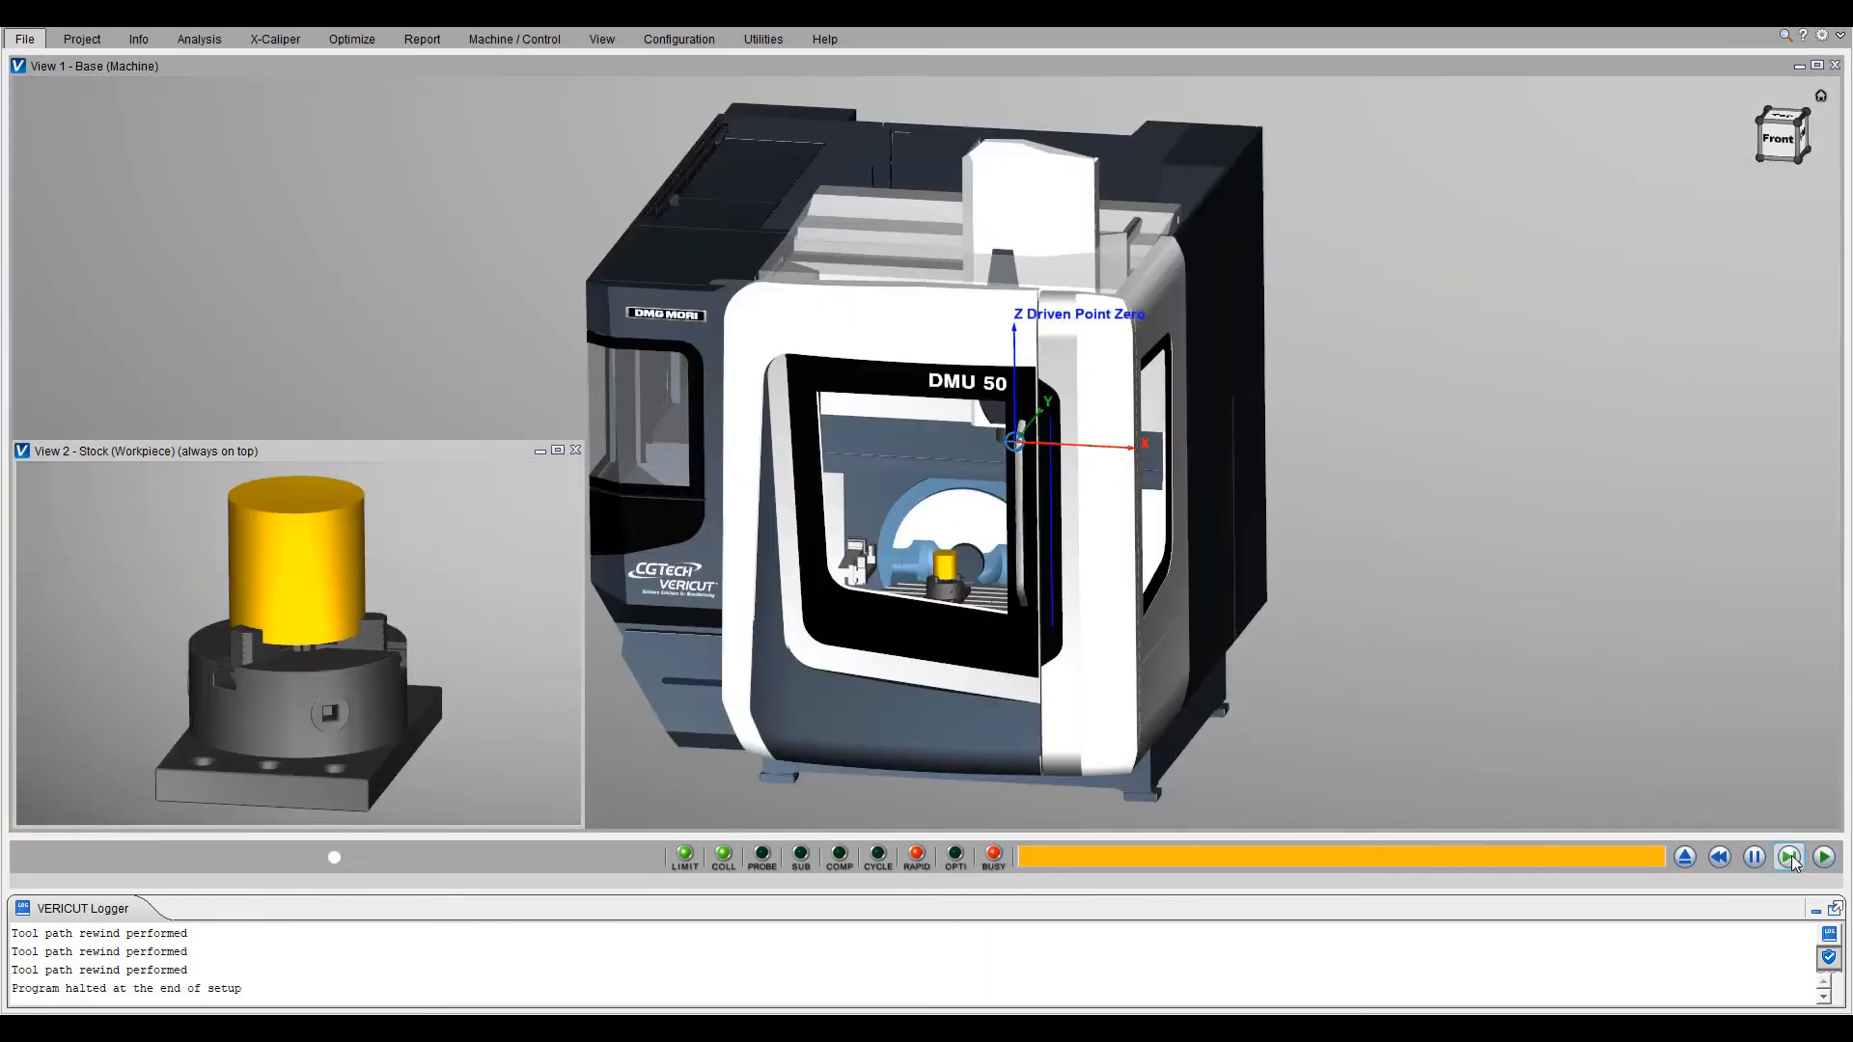
- Simulate the second setup on the DMU 50 and examine the machining of the workpiece through the variable streamline operation
{"action": "scroll", "coordinate": [707, 395], "scroll_direction": "up", "scroll_amount": 4}
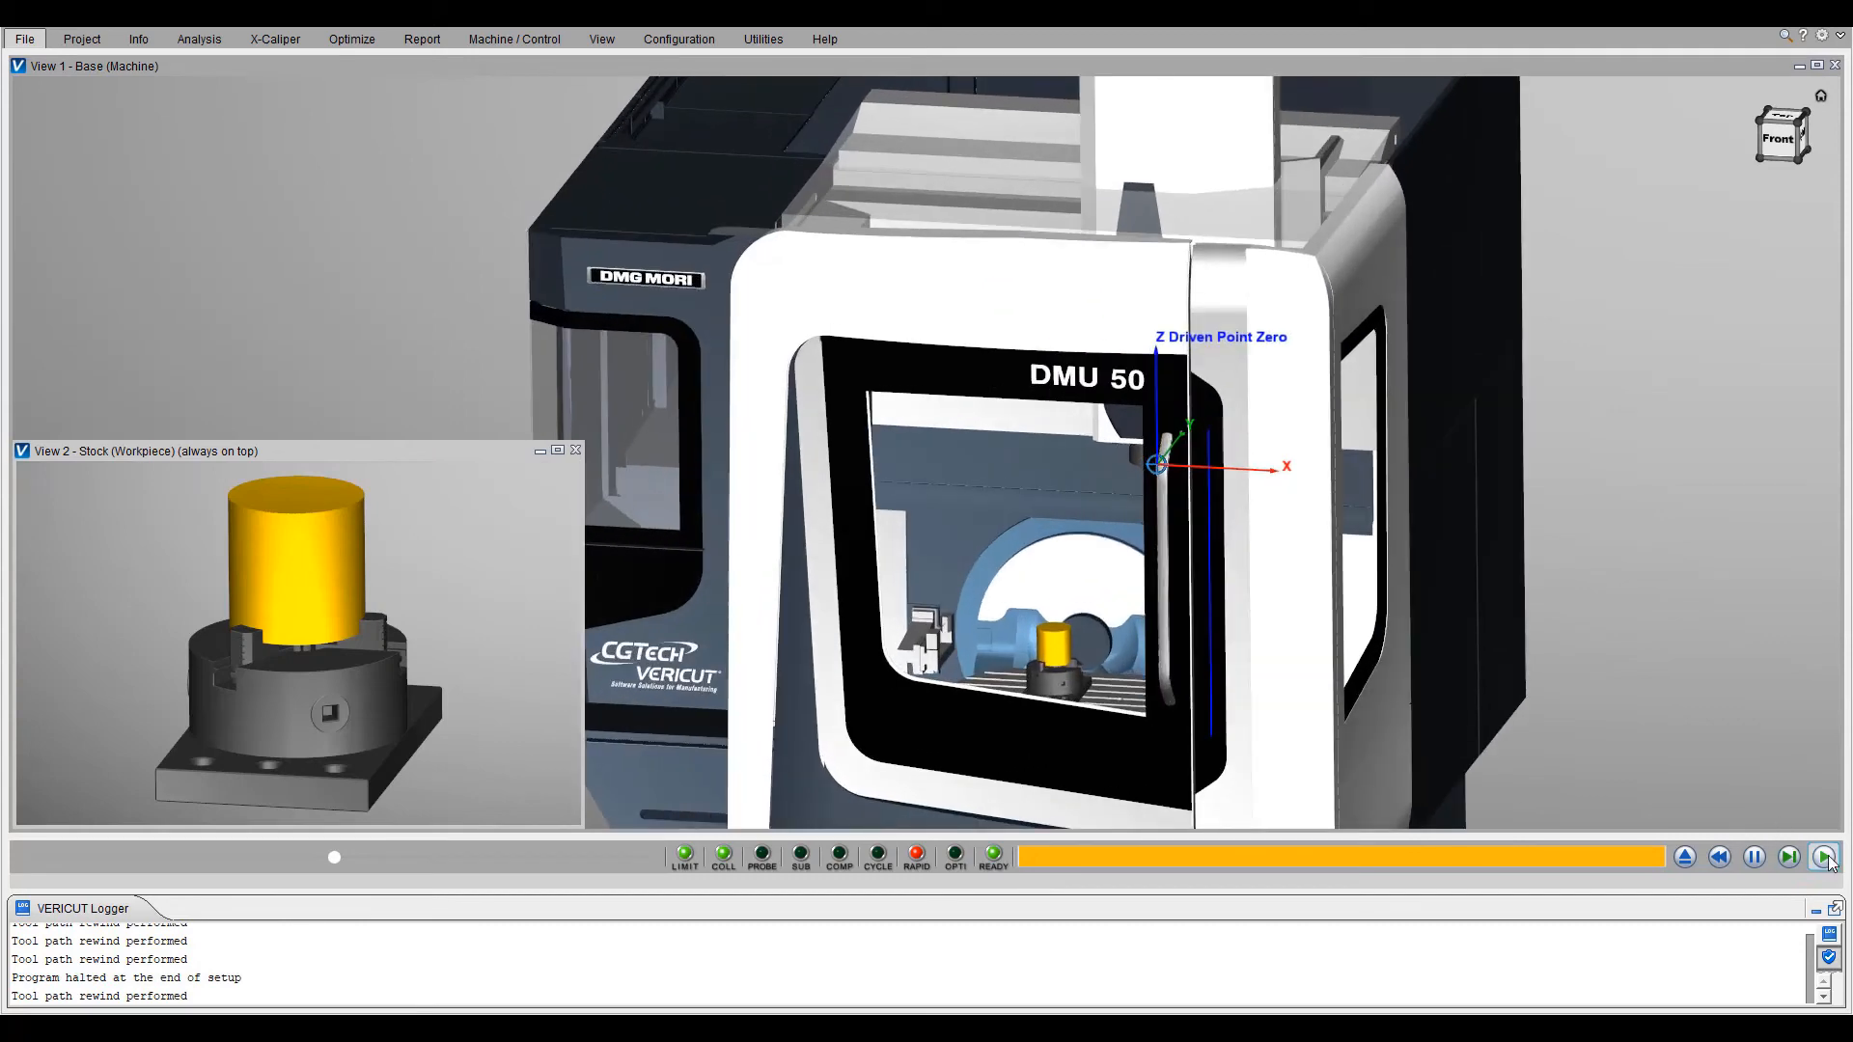
{"action": "left_click", "coordinate": [1824, 857]}
{"action": "scroll", "coordinate": [1231, 570], "scroll_direction": "down", "scroll_amount": 3}
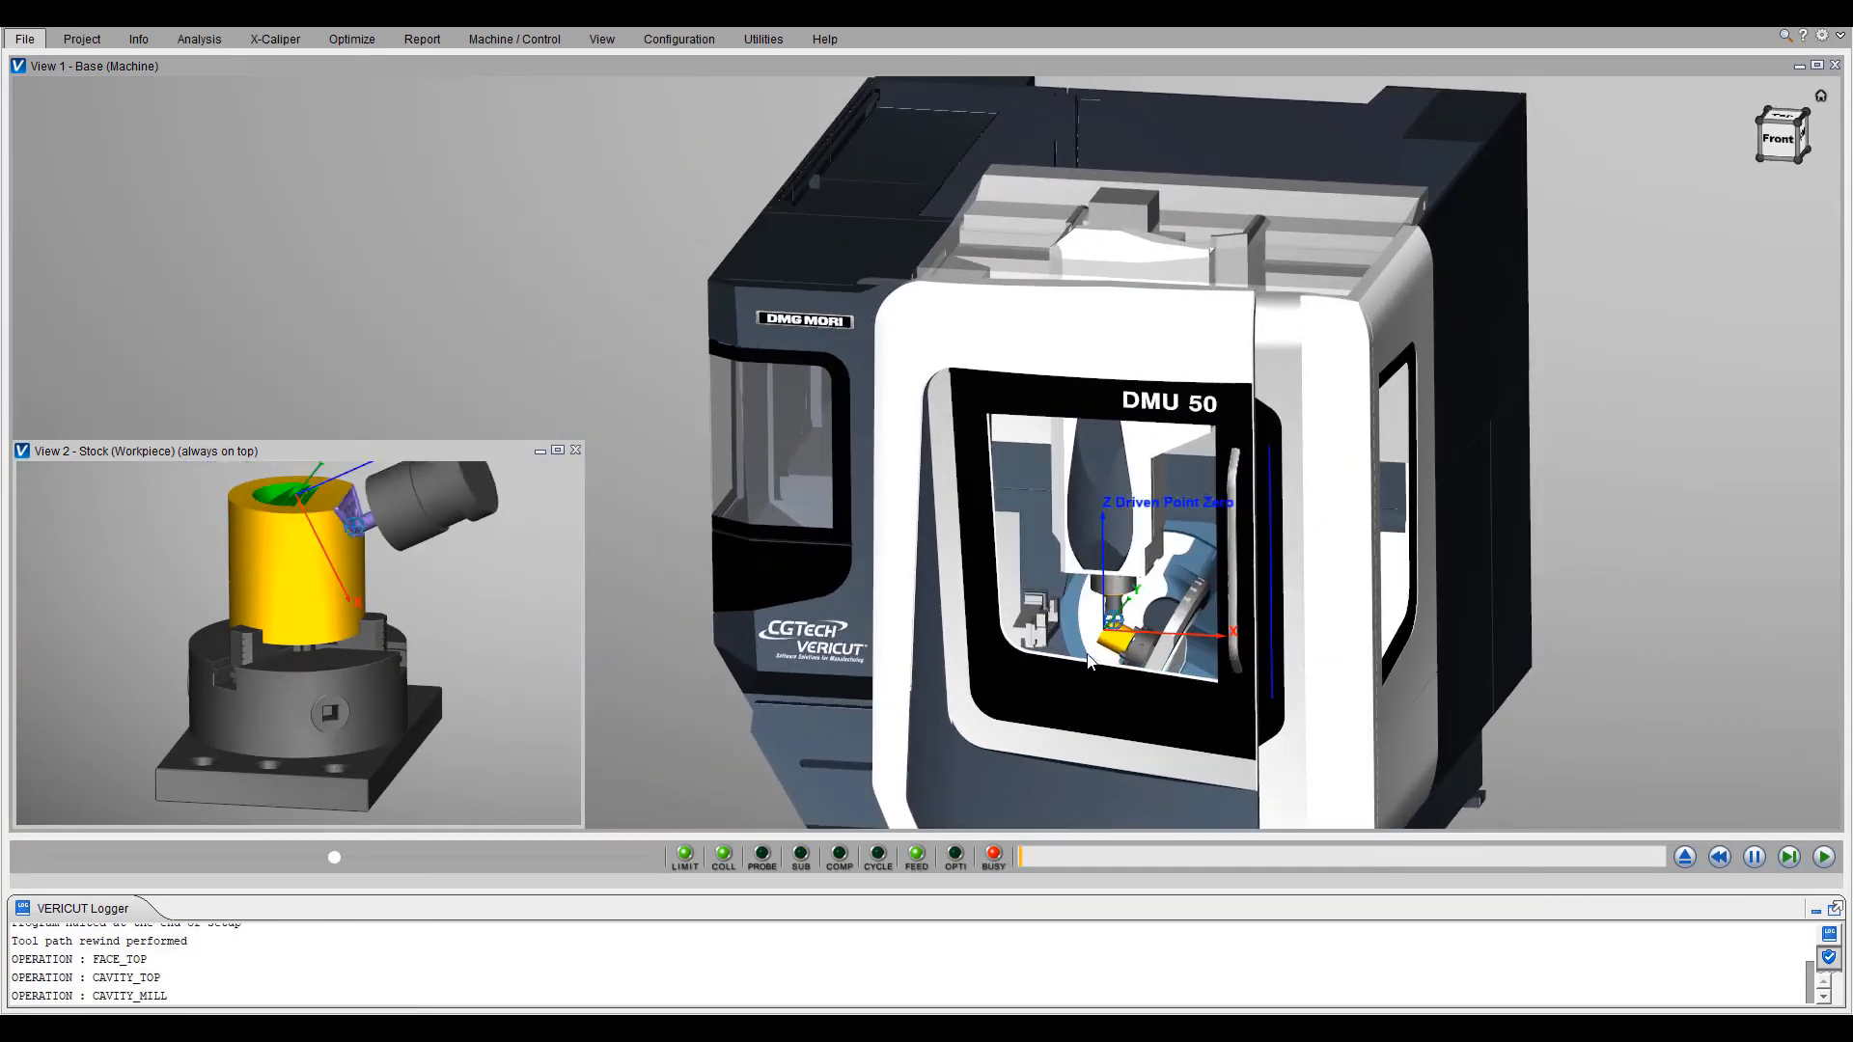
{"action": "scroll", "coordinate": [1117, 635], "scroll_direction": "up", "scroll_amount": 5}
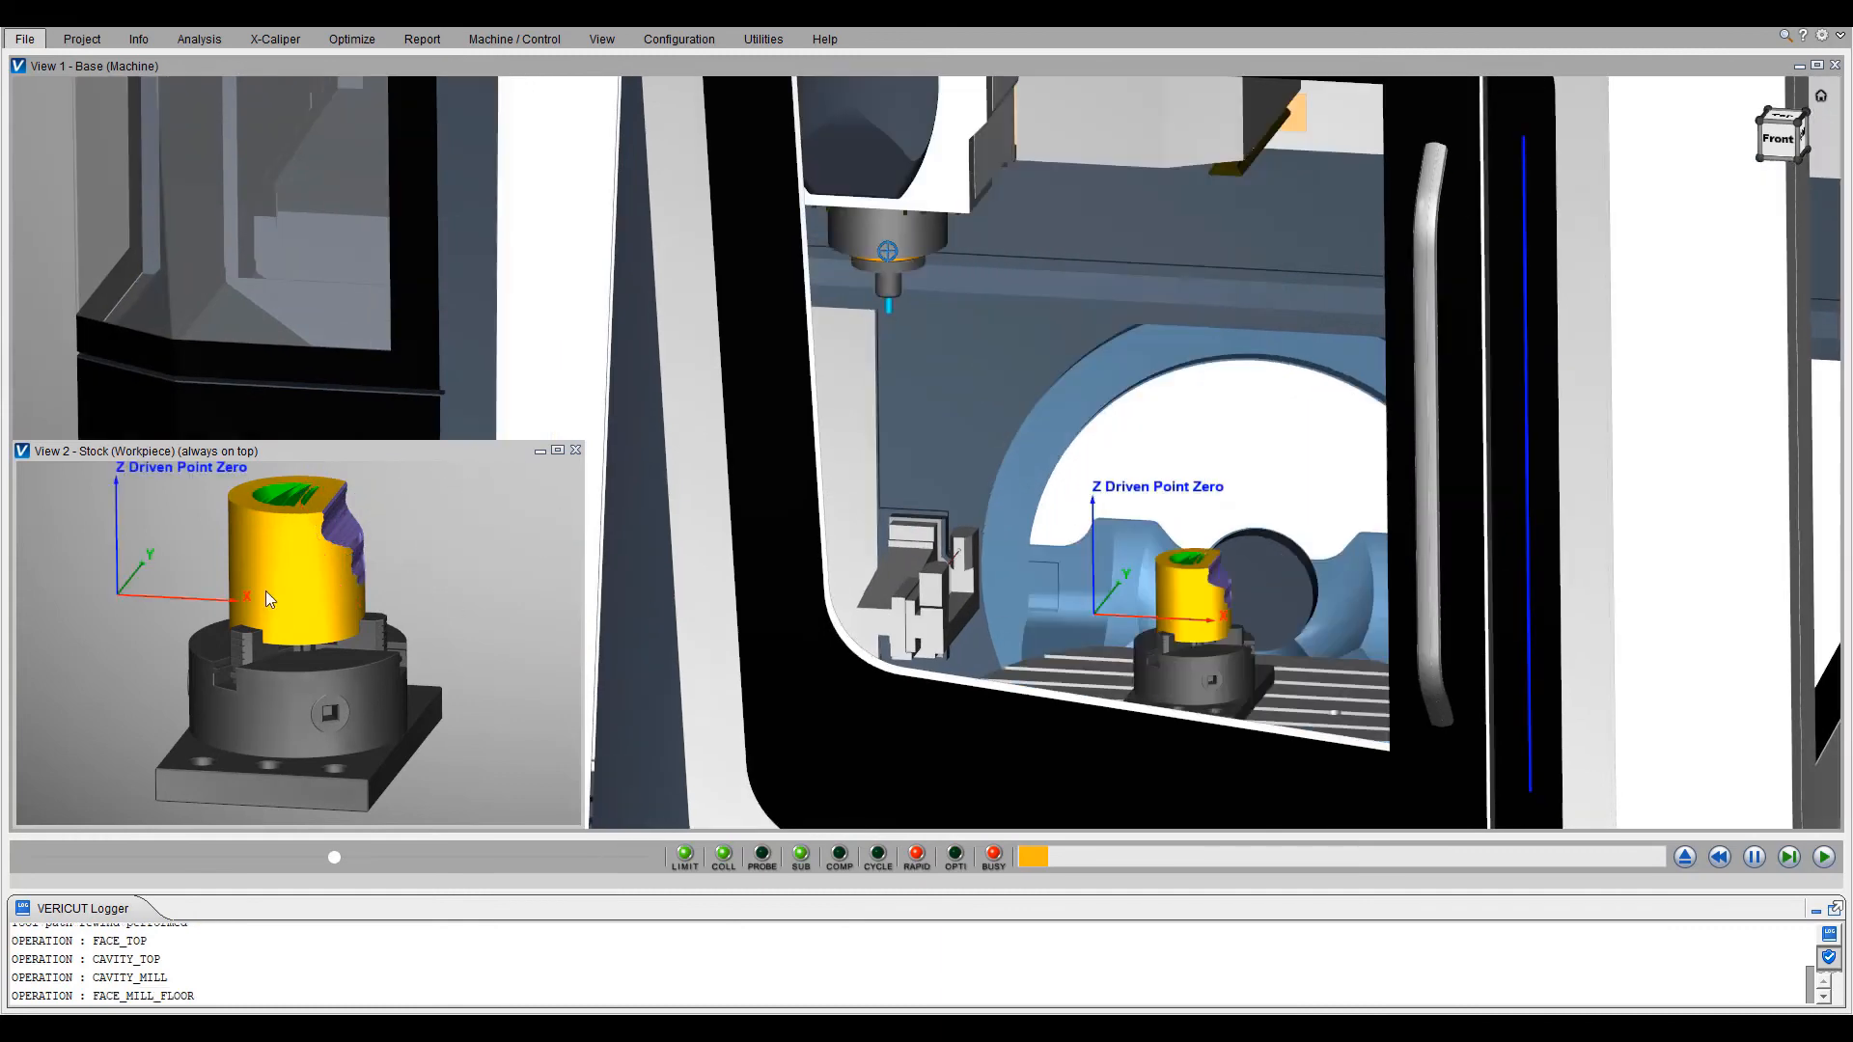
{"action": "middle_click_drag", "start_coordinate": [282, 555], "coordinate": [340, 615]}
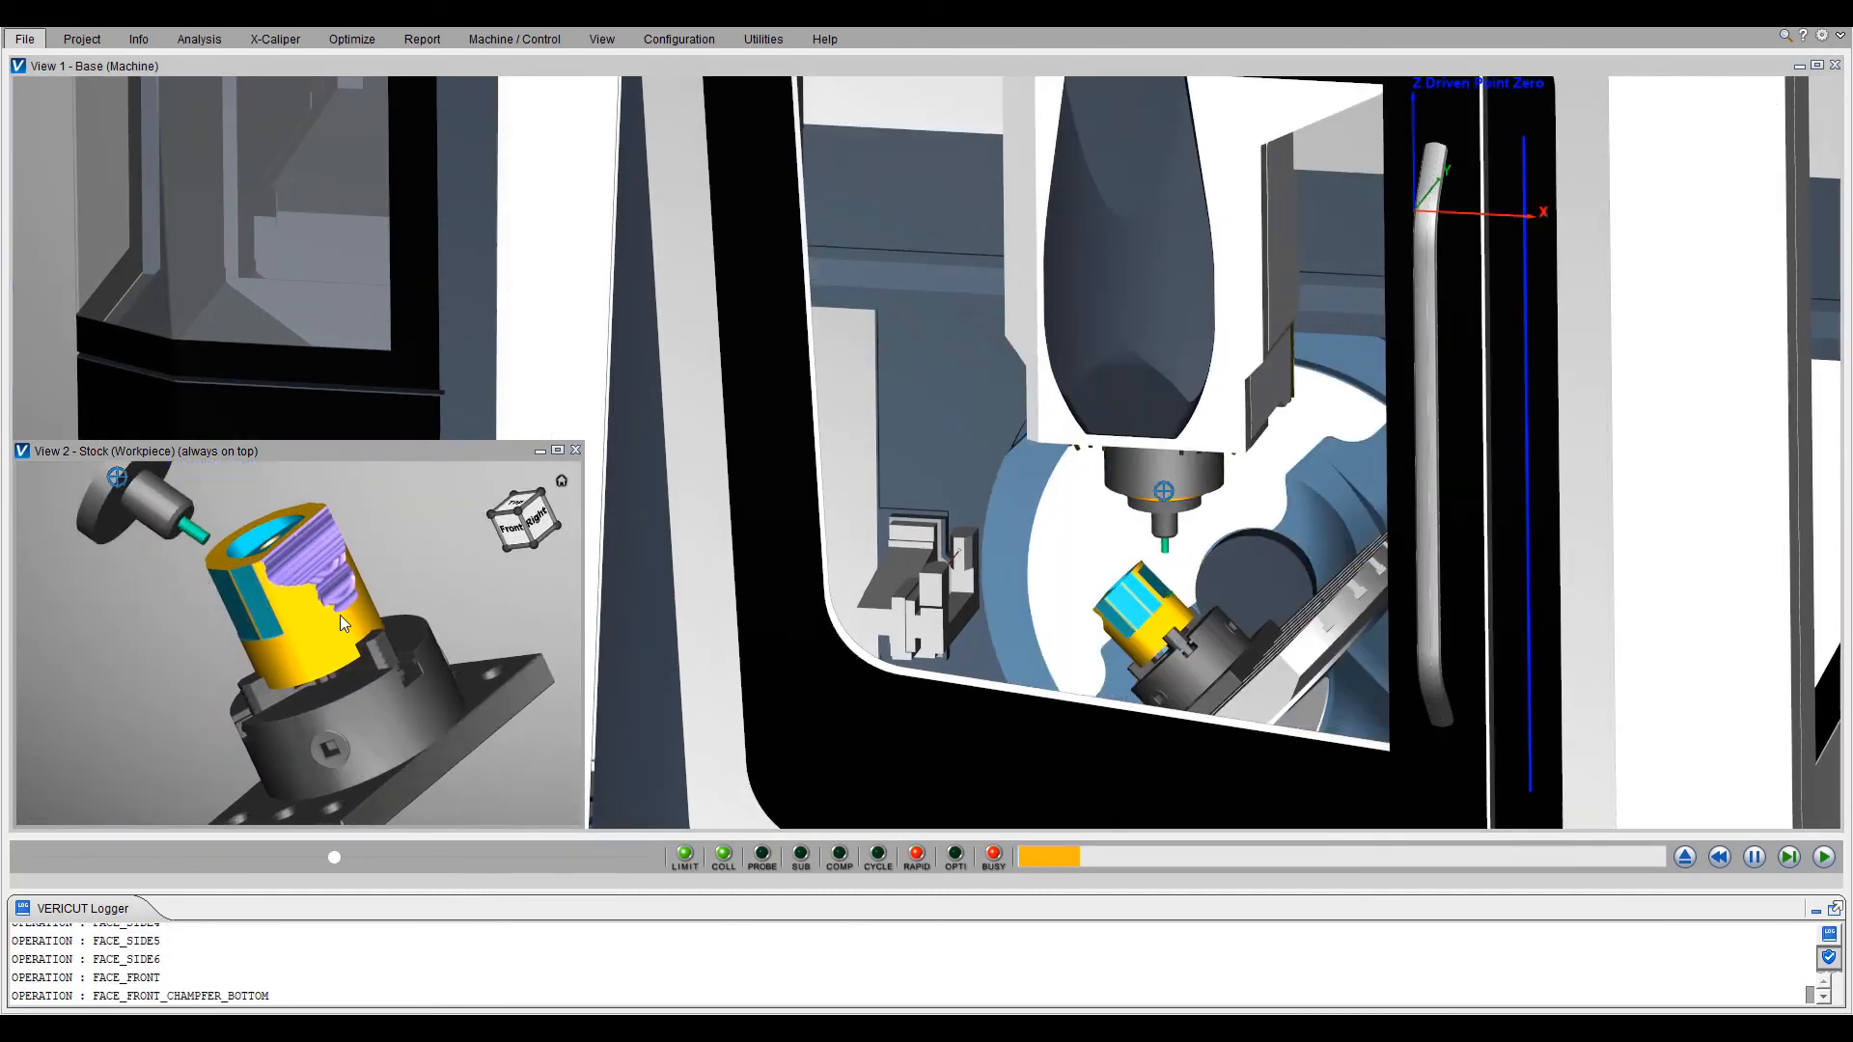
{"action": "scroll", "coordinate": [1143, 633], "scroll_direction": "up", "scroll_amount": 2}
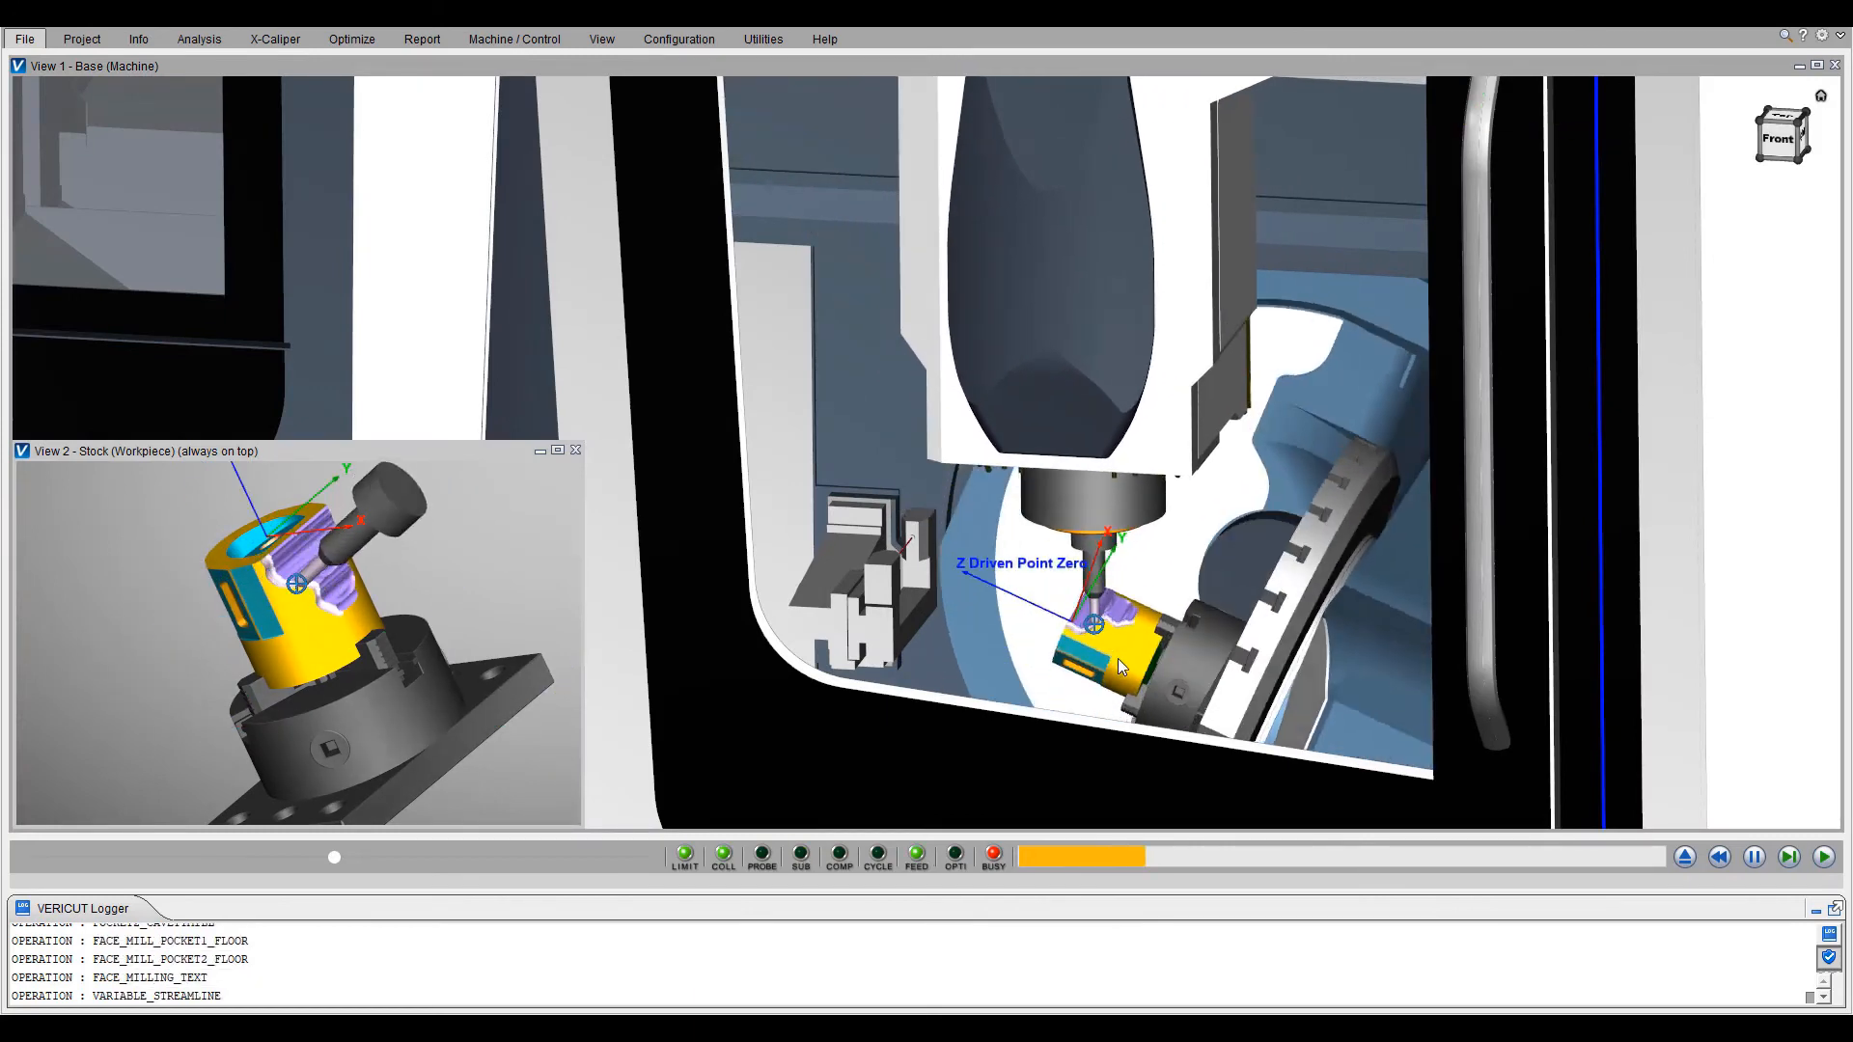
{"action": "scroll", "coordinate": [1093, 593], "scroll_direction": "up", "scroll_amount": 2}
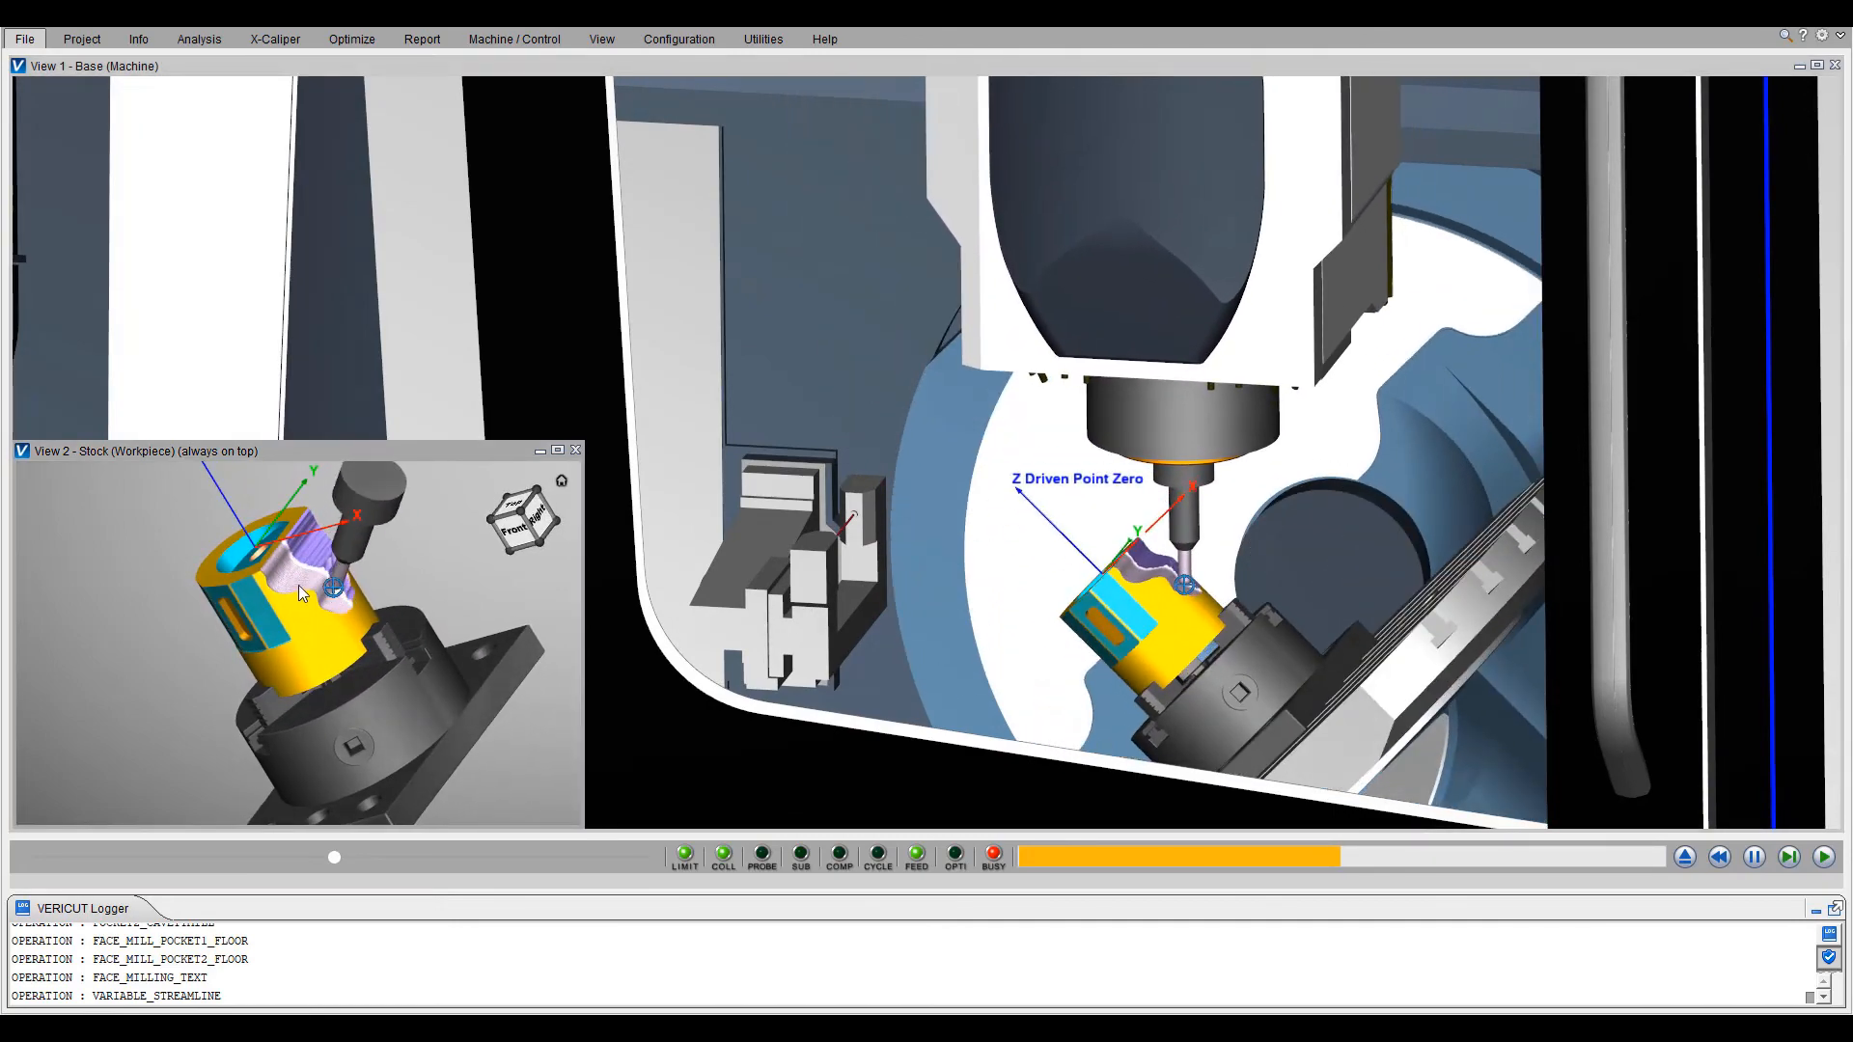
{"action": "scroll", "coordinate": [269, 668], "scroll_direction": "up", "scroll_amount": 2}
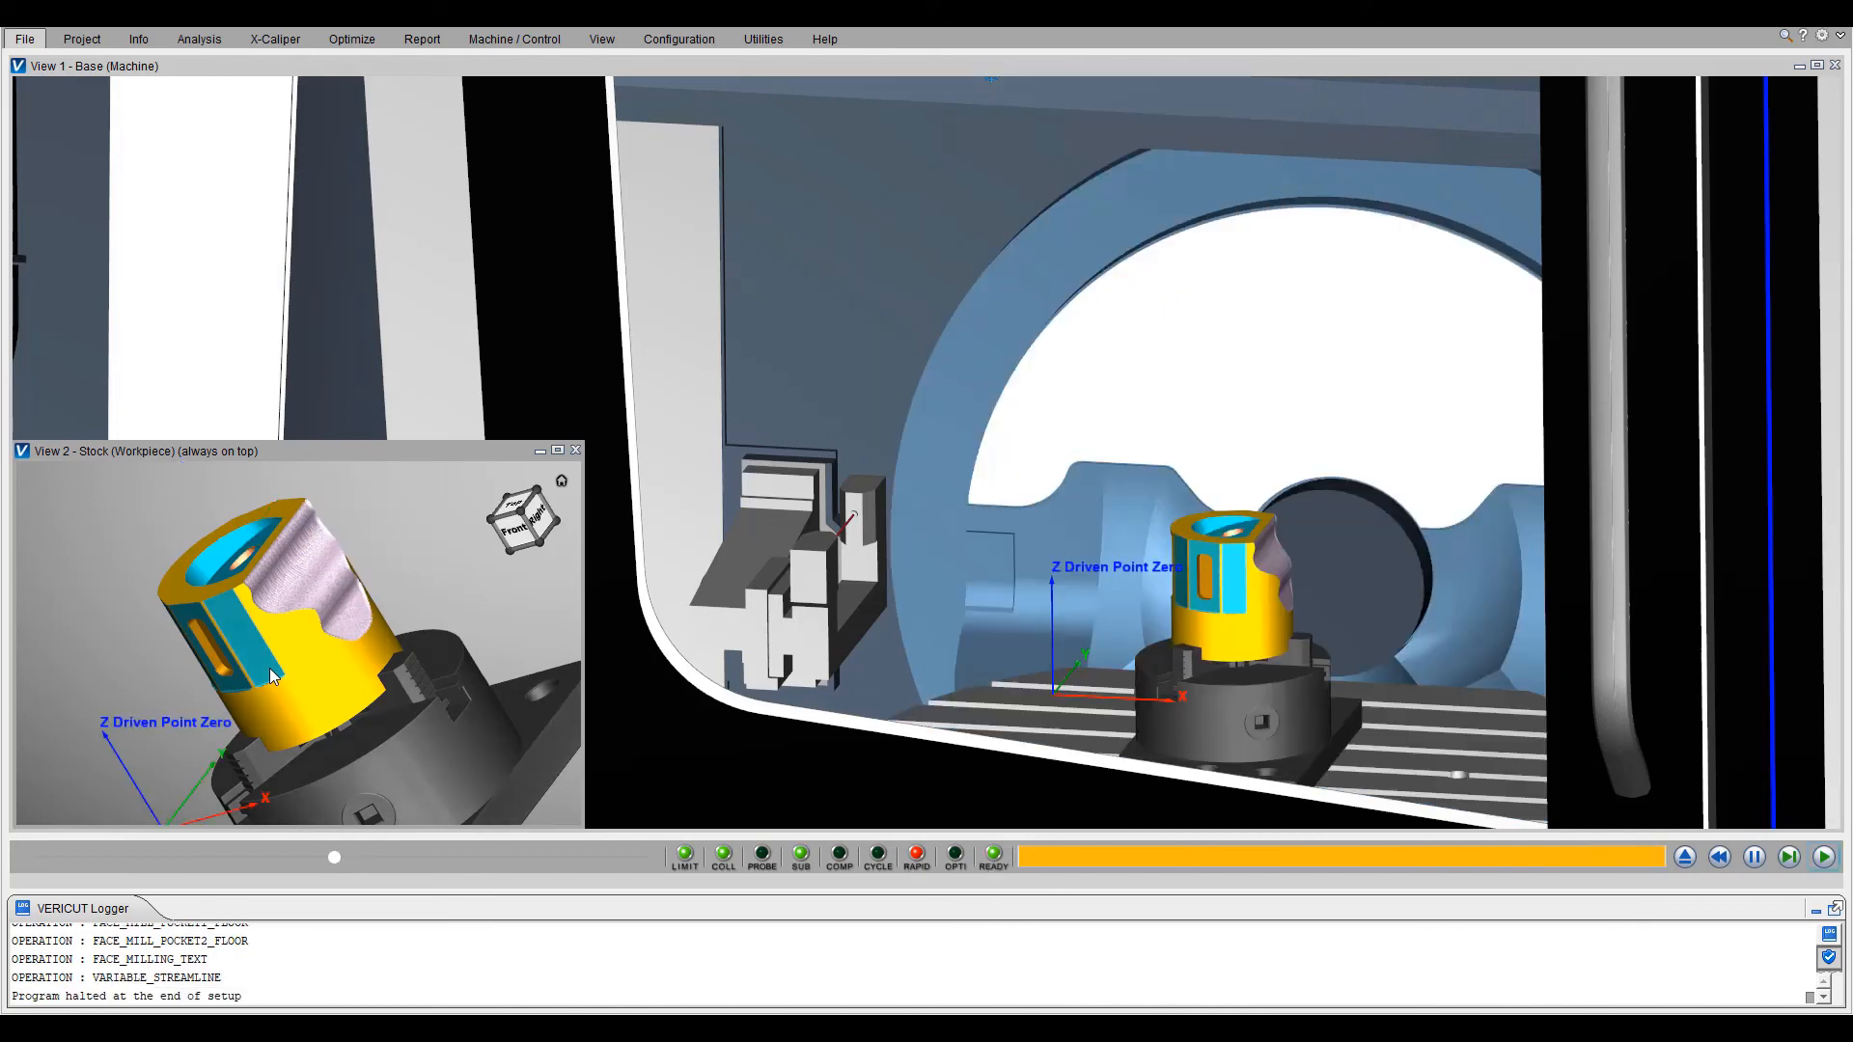
{"action": "scroll", "coordinate": [1040, 587], "scroll_direction": "down", "scroll_amount": 8}
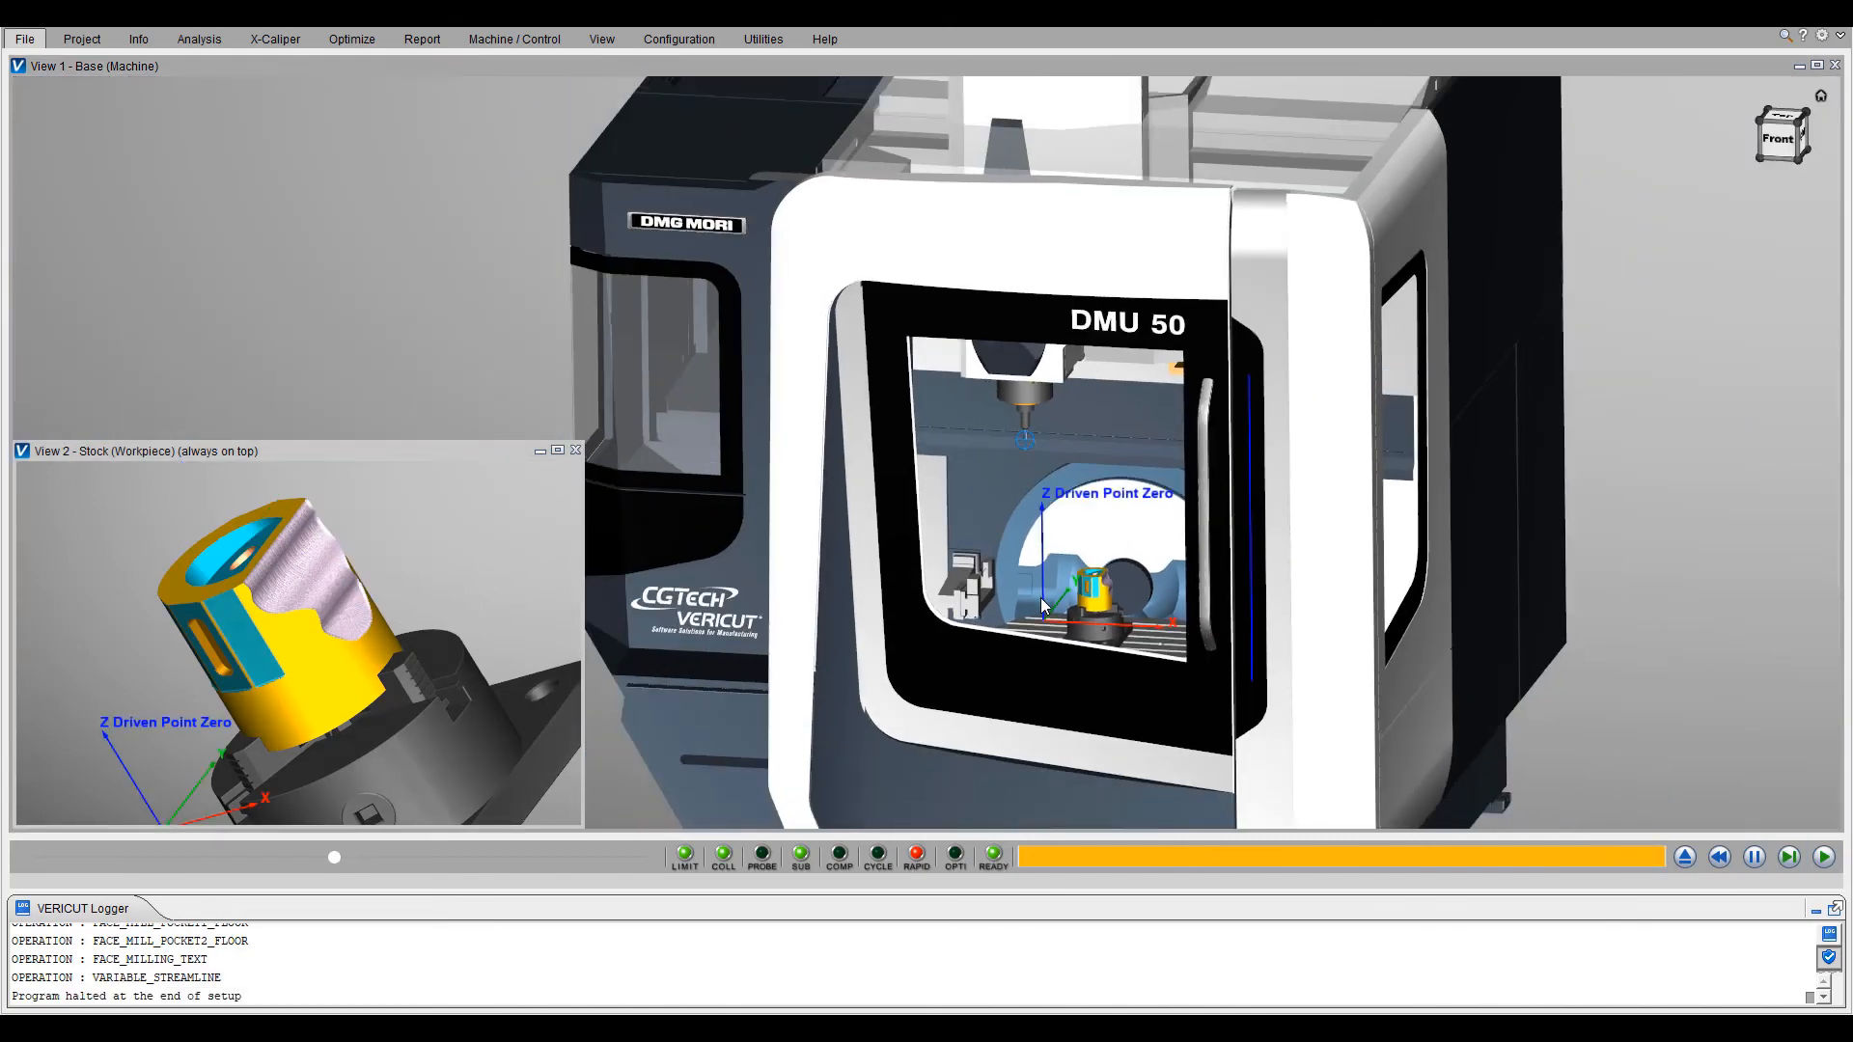